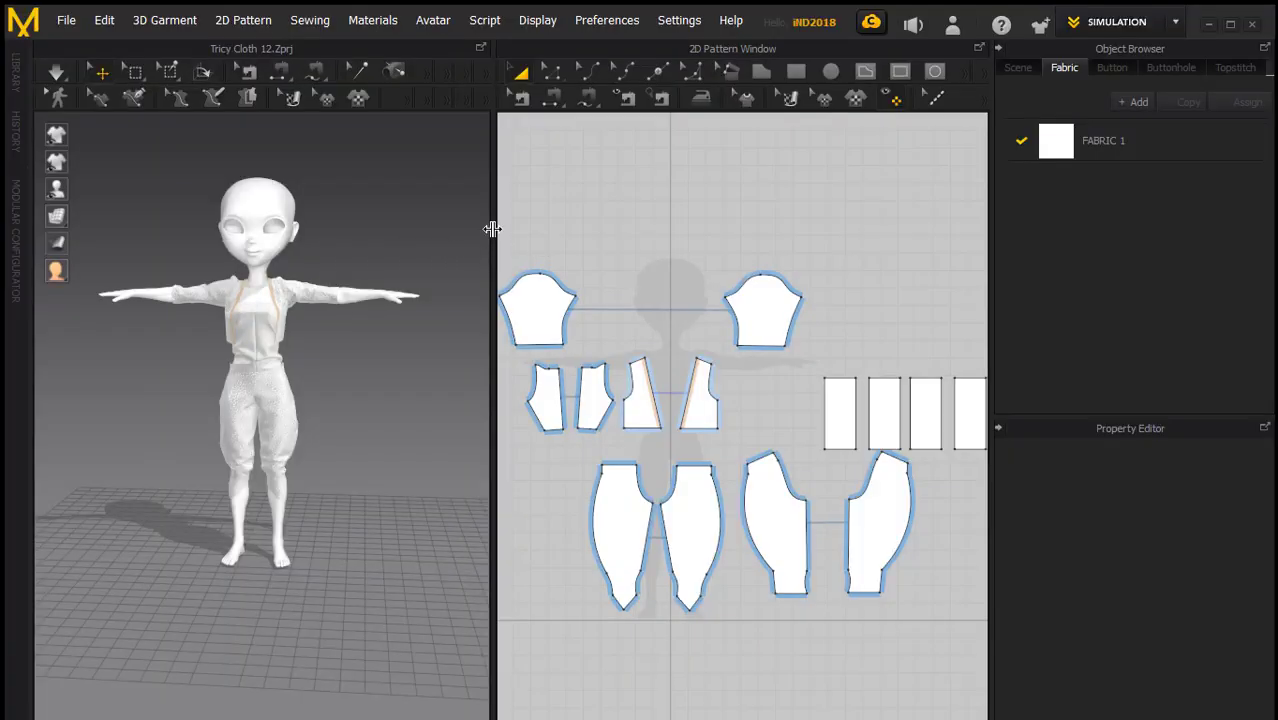
- Select all the pattern pieces and Quadrangulate the outfit into a quad mesh
{"action": "scroll", "coordinate": [411, 213], "scroll_direction": "down", "scroll_amount": 2}
{"action": "scroll", "coordinate": [411, 213], "scroll_direction": "up", "scroll_amount": 1}
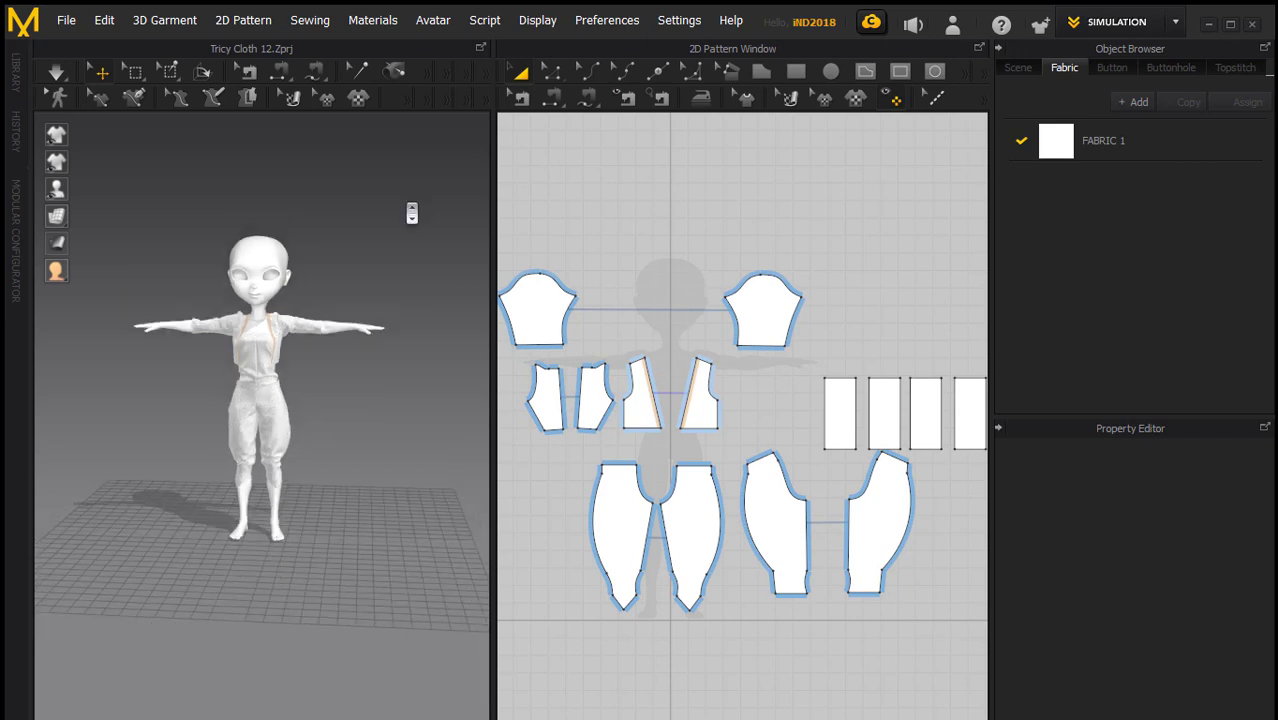
{"action": "scroll", "coordinate": [411, 213], "scroll_direction": "up", "scroll_amount": 1}
{"action": "scroll", "coordinate": [411, 213], "scroll_direction": "up", "scroll_amount": 2}
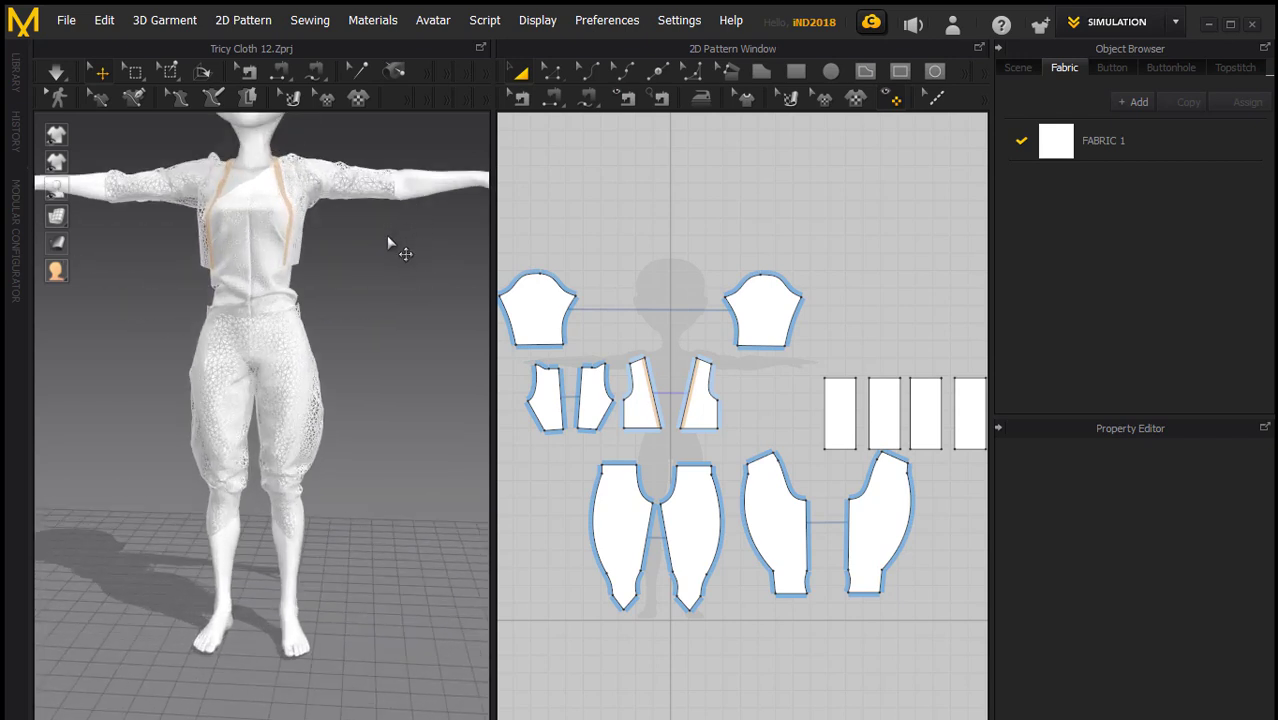
{"action": "scroll", "coordinate": [391, 246], "scroll_direction": "down", "scroll_amount": 1}
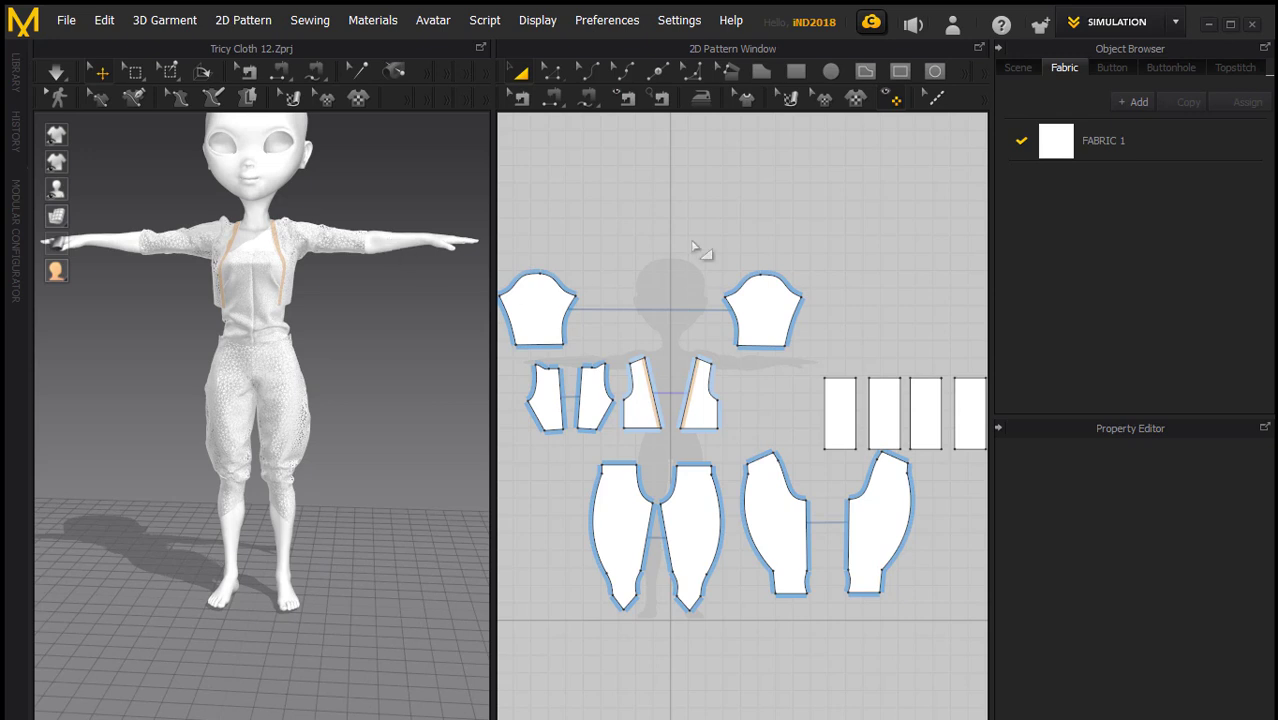
{"action": "scroll", "coordinate": [698, 251], "scroll_direction": "up", "scroll_amount": 1}
{"action": "scroll", "coordinate": [698, 251], "scroll_direction": "down", "scroll_amount": 2}
{"action": "scroll", "coordinate": [698, 251], "scroll_direction": "down", "scroll_amount": 1}
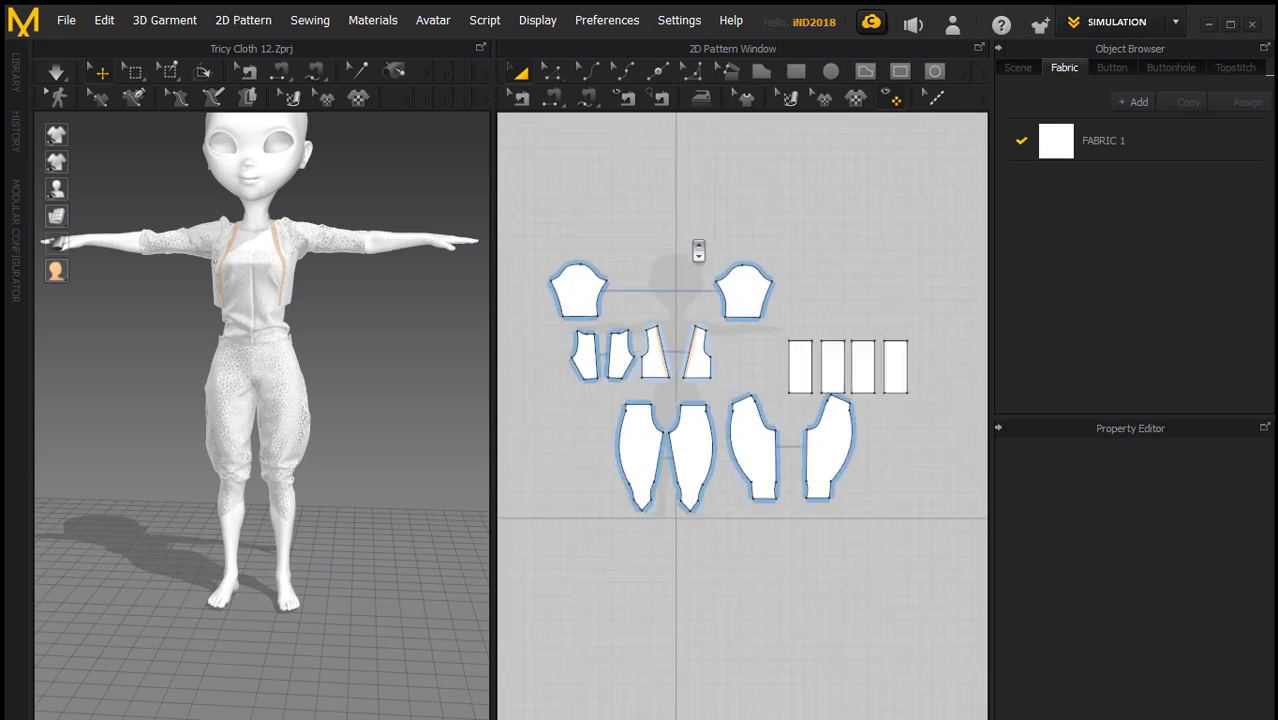
{"action": "scroll", "coordinate": [730, 237], "scroll_direction": "up", "scroll_amount": 1}
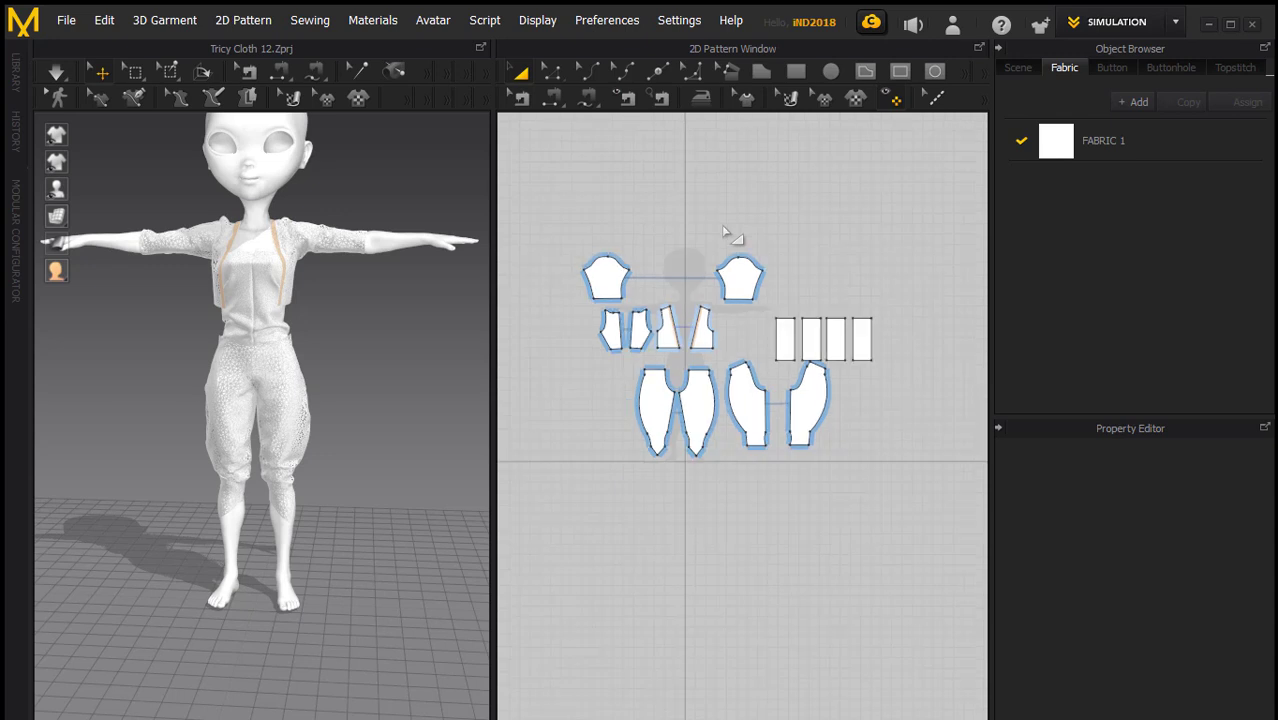
{"action": "scroll", "coordinate": [730, 237], "scroll_direction": "up", "scroll_amount": 1}
{"action": "scroll", "coordinate": [729, 236], "scroll_direction": "up", "scroll_amount": 1}
{"action": "scroll", "coordinate": [729, 236], "scroll_direction": "down", "scroll_amount": 1}
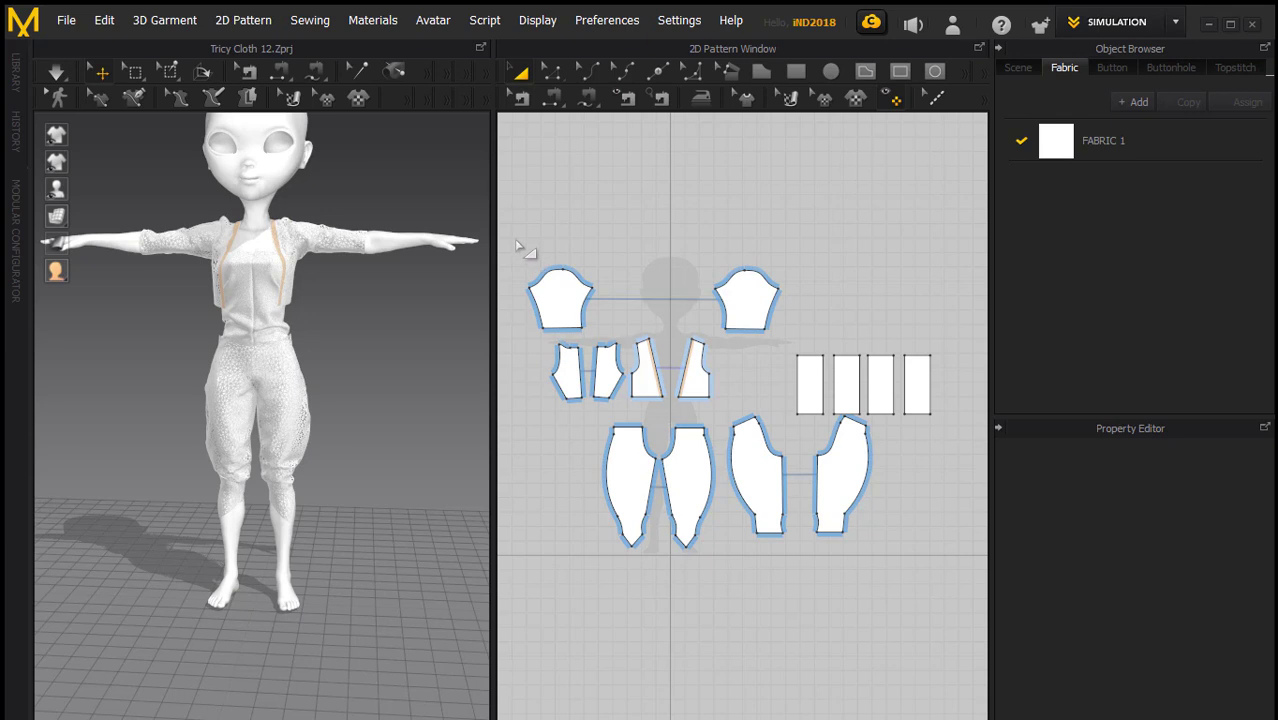
{"action": "mouse_move", "coordinate": [516, 239]}
{"action": "left_mouse_down"}
{"action": "mouse_move", "coordinate": [710, 438]}
{"action": "mouse_move", "coordinate": [968, 597]}
{"action": "left_mouse_up"}
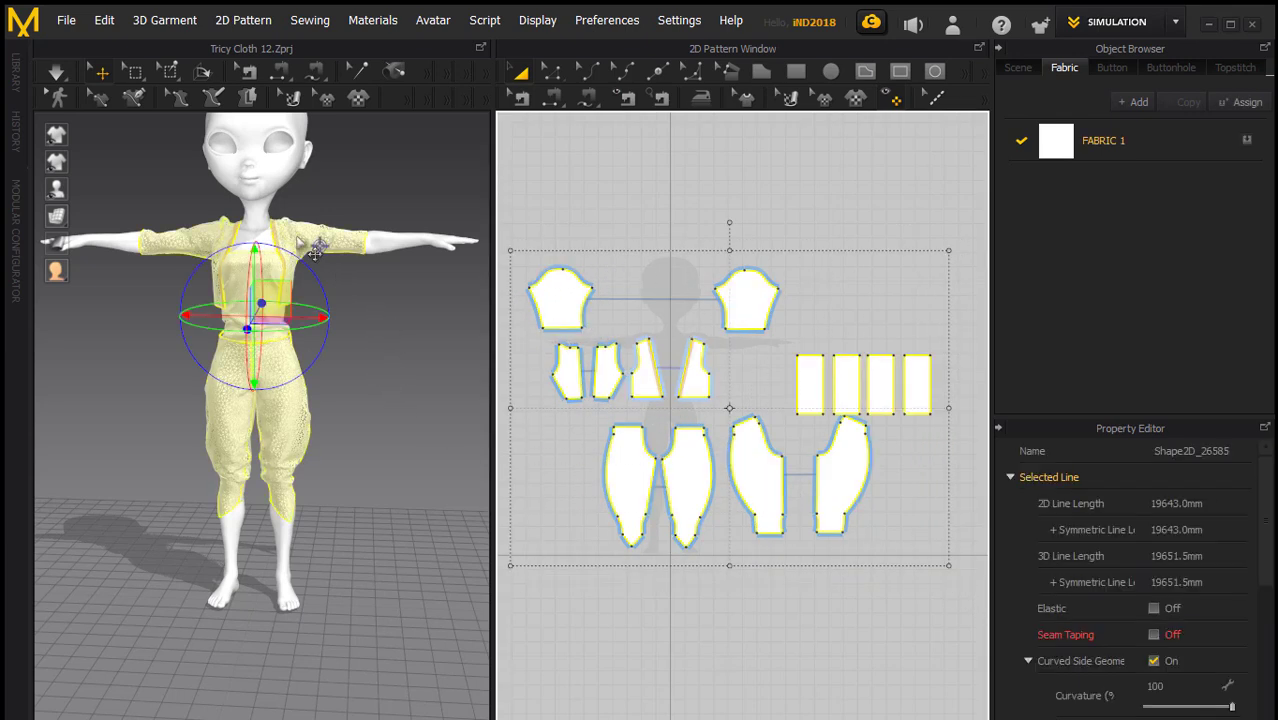
{"action": "scroll", "coordinate": [298, 242], "scroll_direction": "up", "scroll_amount": 1}
{"action": "scroll", "coordinate": [319, 243], "scroll_direction": "up", "scroll_amount": 2}
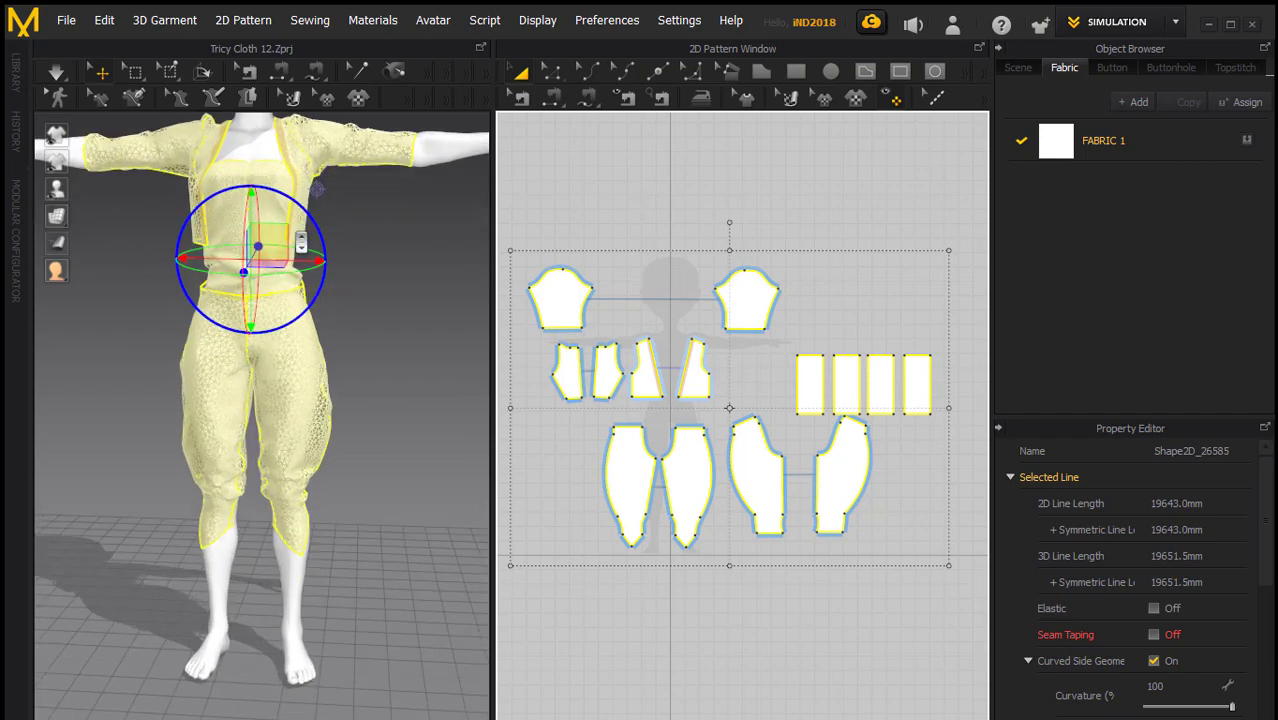
{"action": "right_click", "coordinate": [306, 345]}
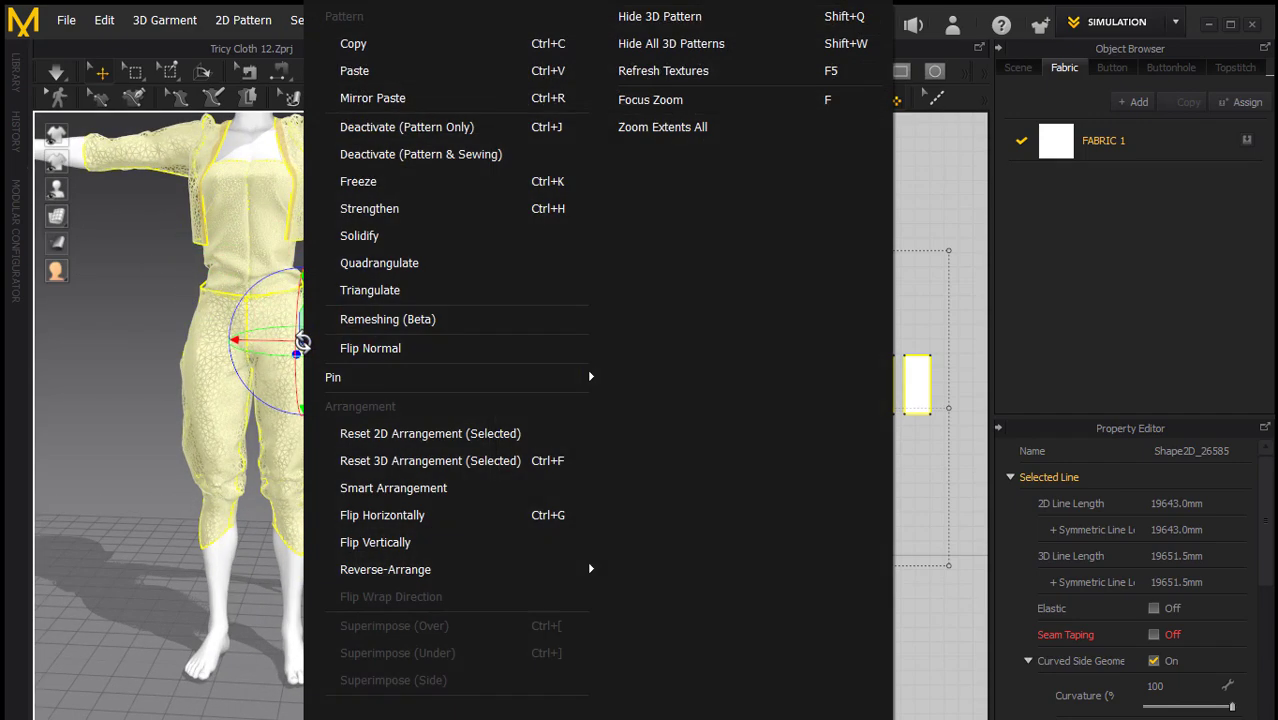
{"action": "left_click", "coordinate": [405, 263]}
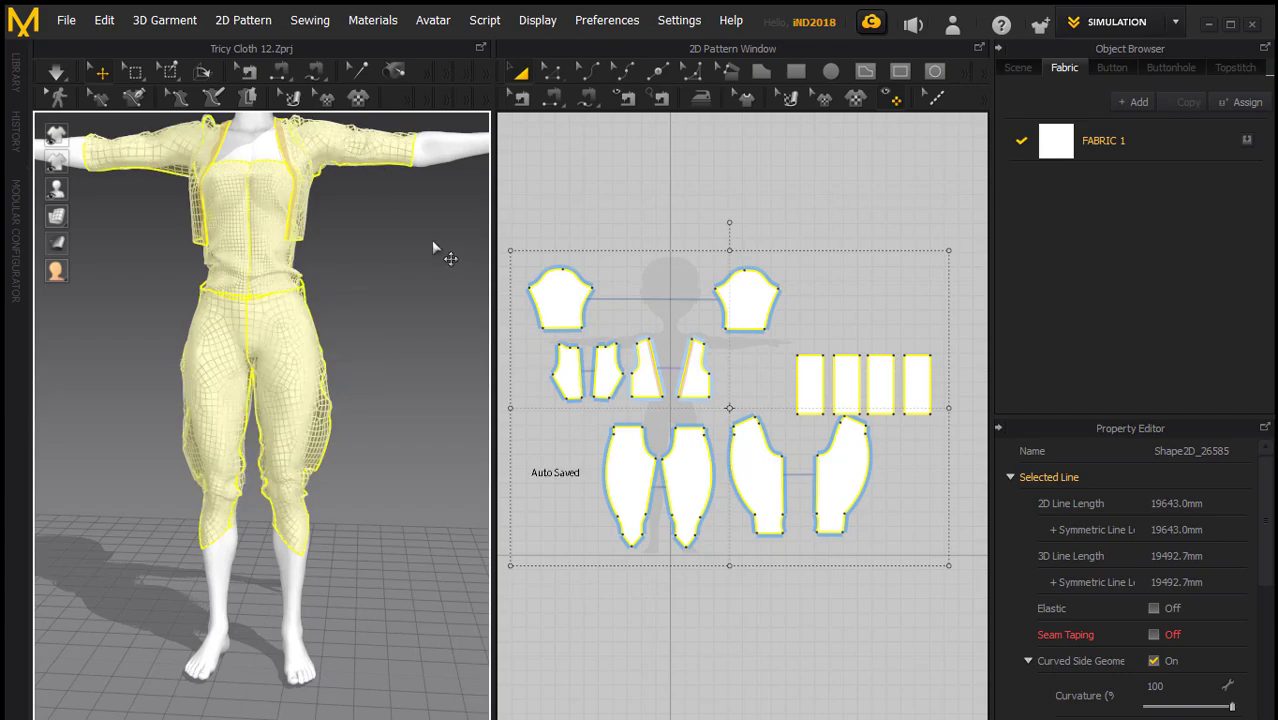
- Select the avatar and hide it so only the garment remains
{"action": "scroll", "coordinate": [419, 248], "scroll_direction": "up", "scroll_amount": 3}
{"action": "middle_click_drag", "start_coordinate": [402, 334], "coordinate": [420, 278]}
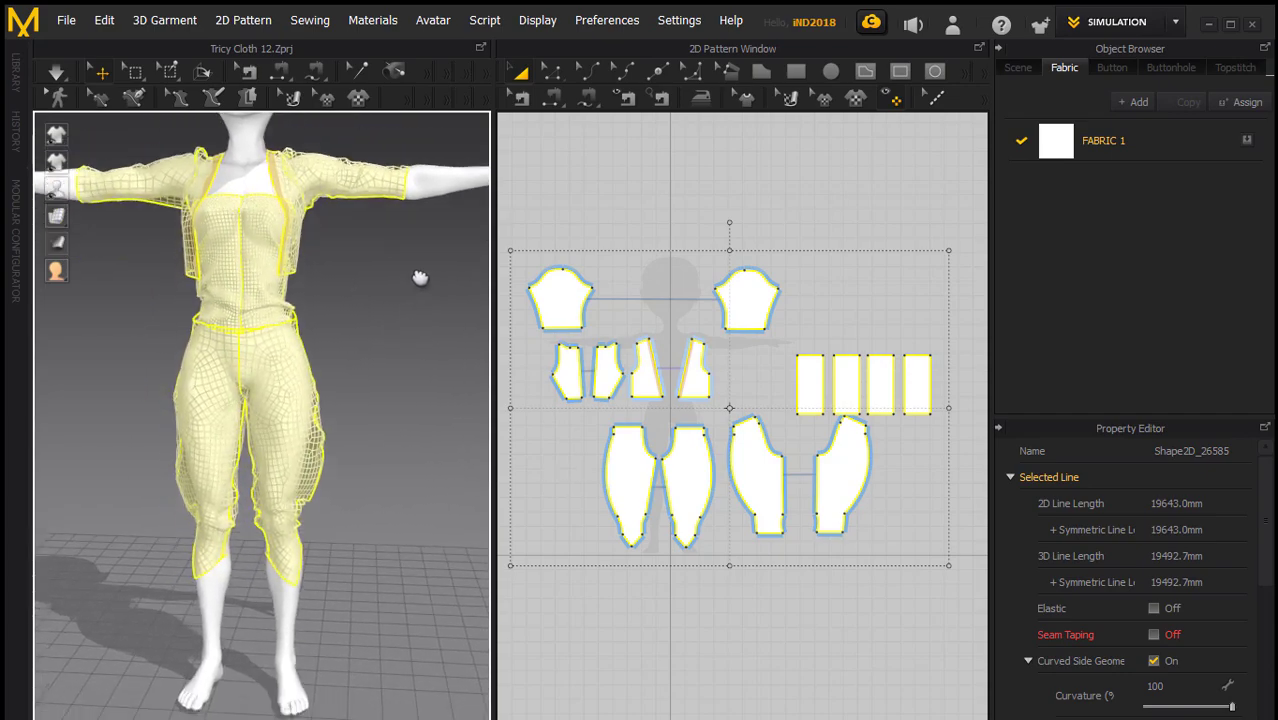
{"action": "scroll", "coordinate": [419, 278], "scroll_direction": "down", "scroll_amount": 5}
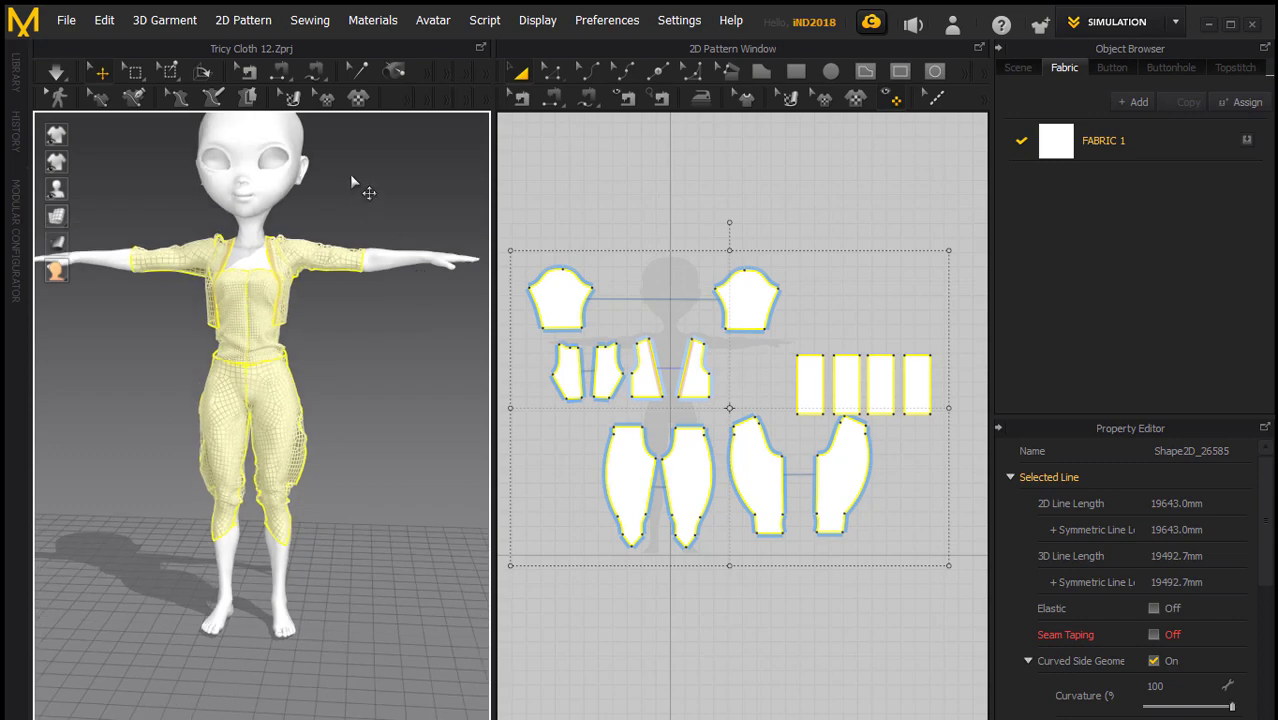
{"action": "left_click", "coordinate": [278, 150]}
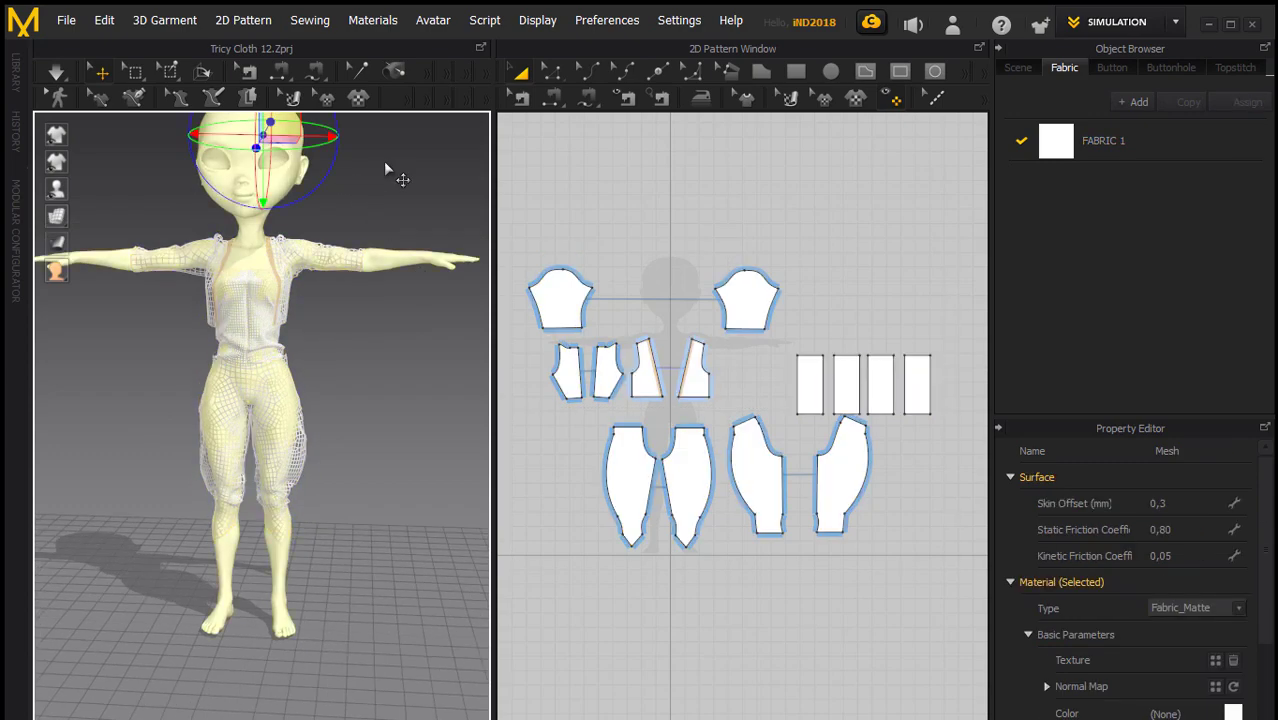
{"action": "key", "text": "Delete"}
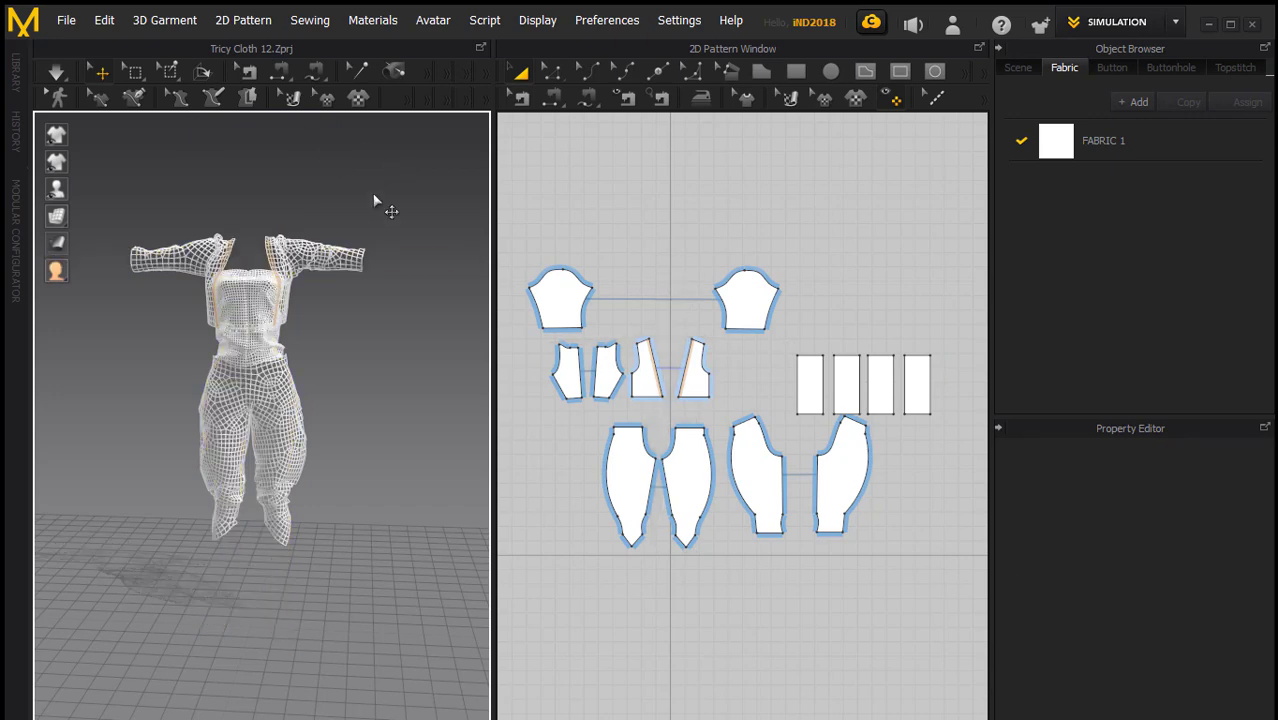
- Export the outfit as FBX over Tricy to Rig 022 ZB.fbx, then minimize Marvelous Designer
{"action": "left_click", "coordinate": [64, 21]}
{"action": "mouse_move", "coordinate": [77, 265]}
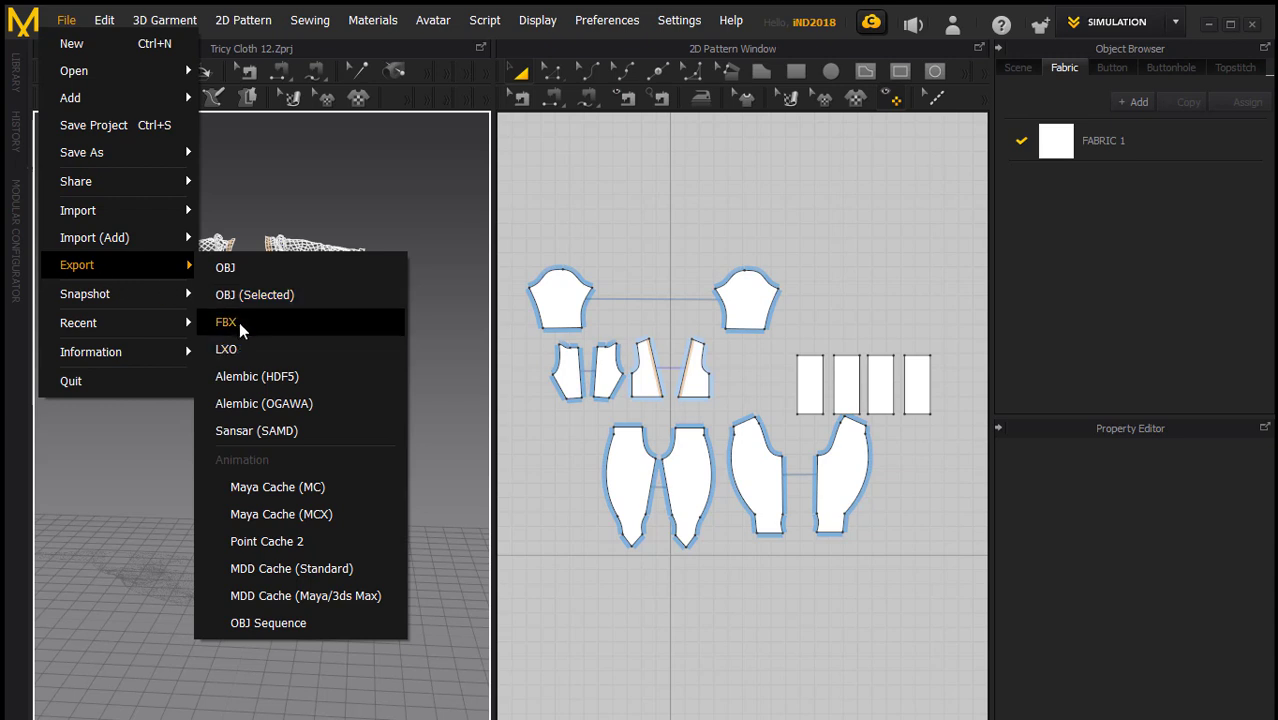
{"action": "left_click", "coordinate": [240, 328]}
{"action": "left_click_drag", "start_coordinate": [851, 232], "coordinate": [853, 404]}
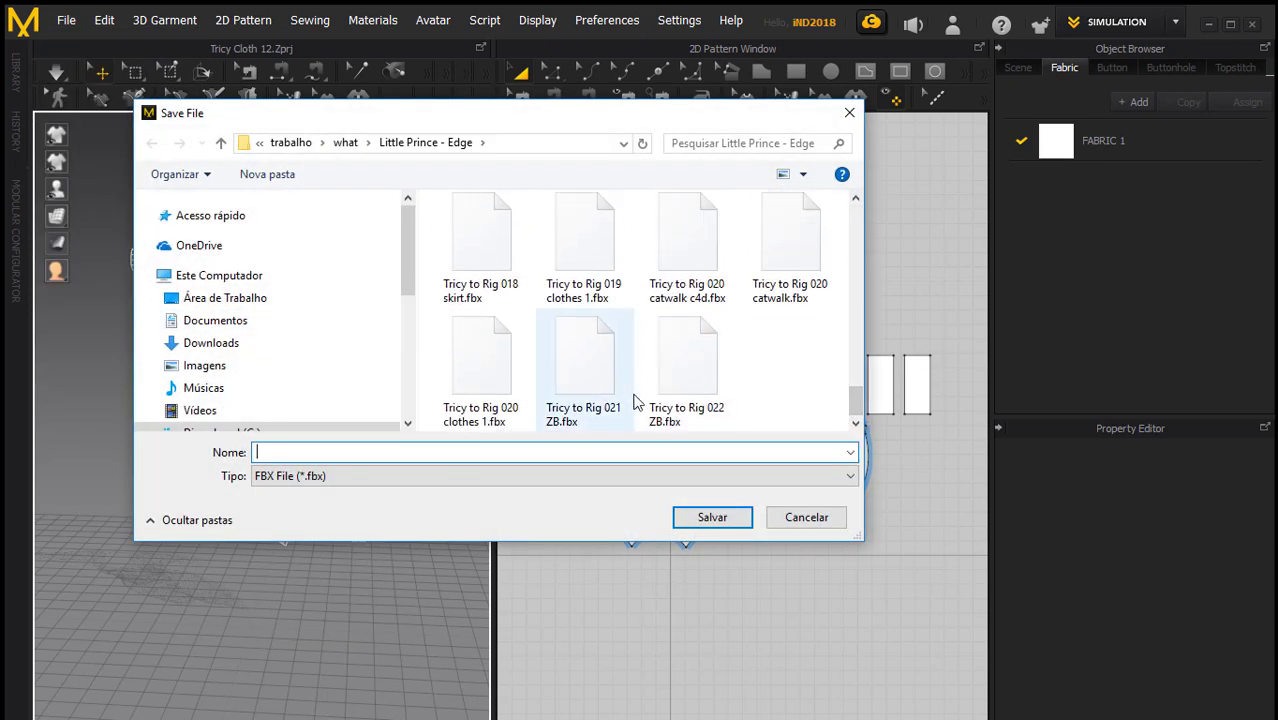
{"action": "left_click", "coordinate": [687, 374]}
{"action": "left_click", "coordinate": [712, 517]}
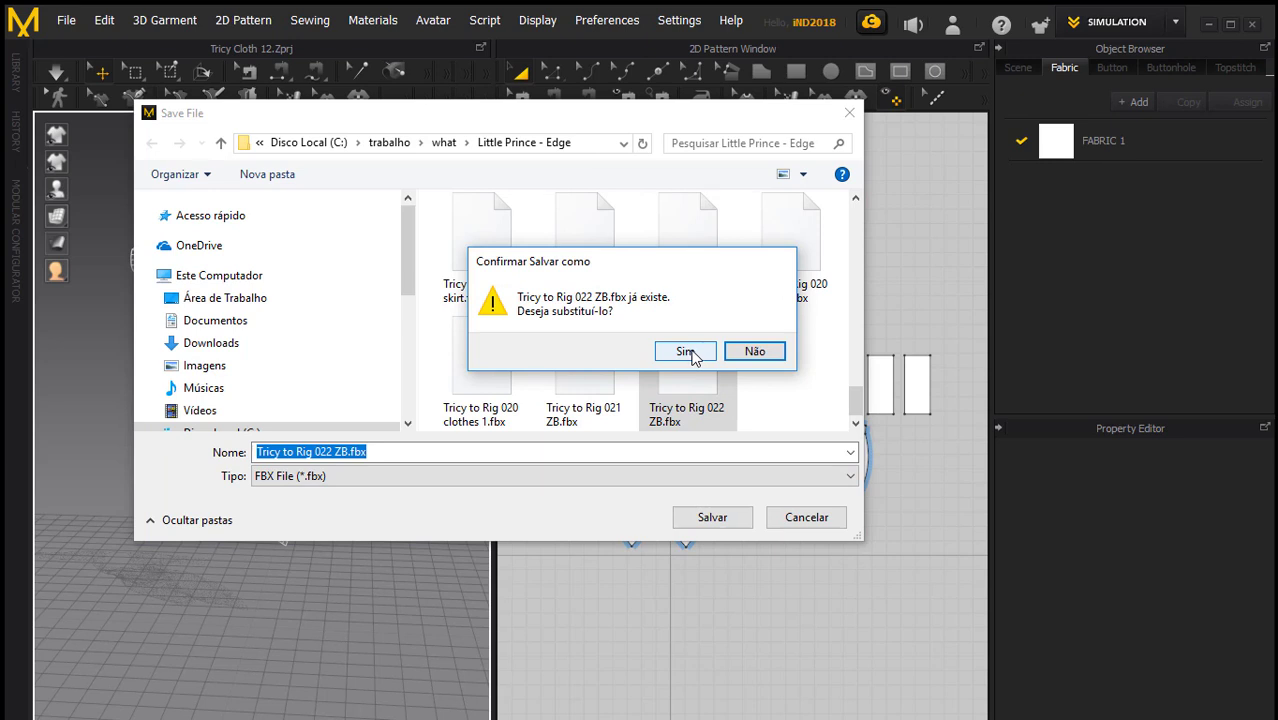
{"action": "left_click", "coordinate": [690, 354]}
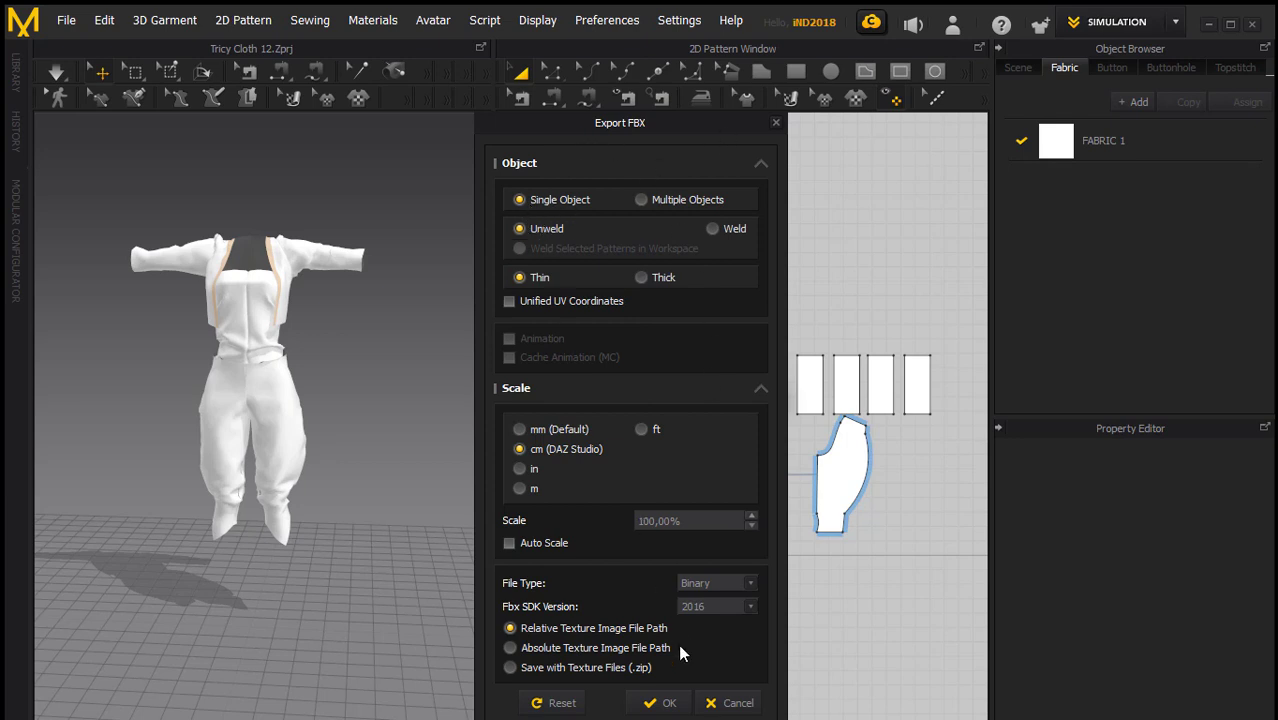
{"action": "left_click", "coordinate": [660, 703]}
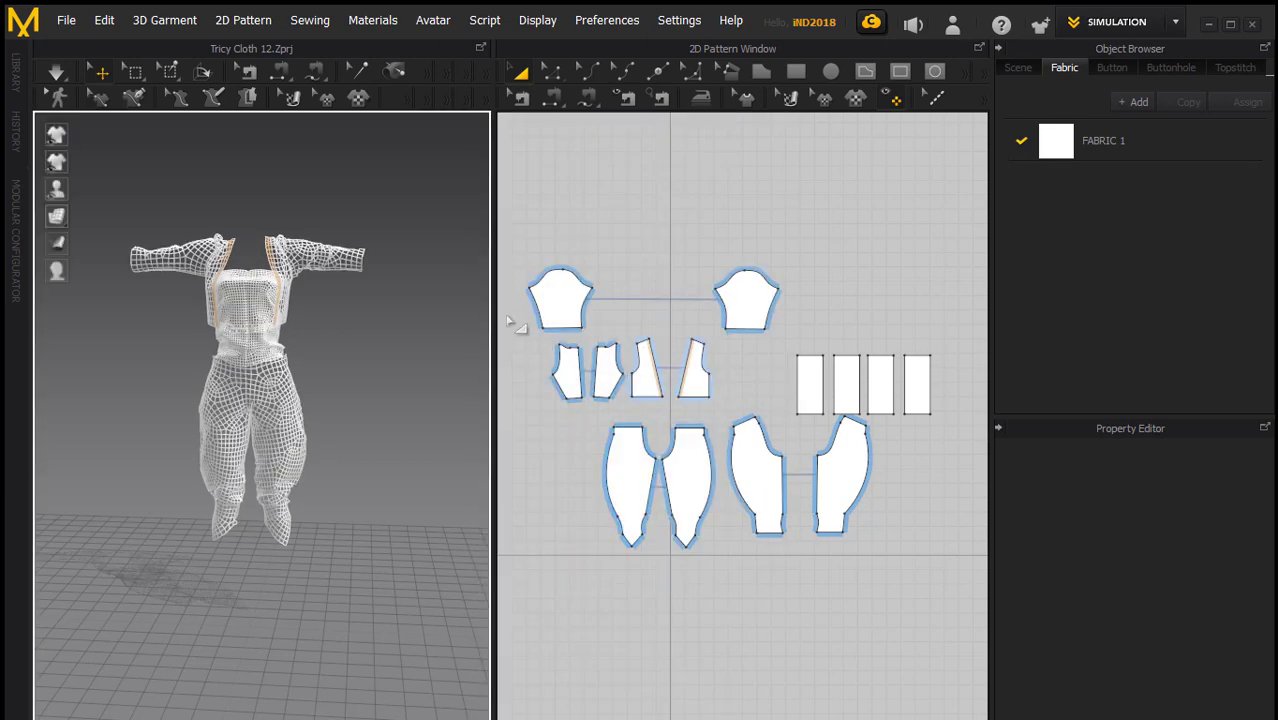
{"action": "left_click", "coordinate": [1209, 24]}
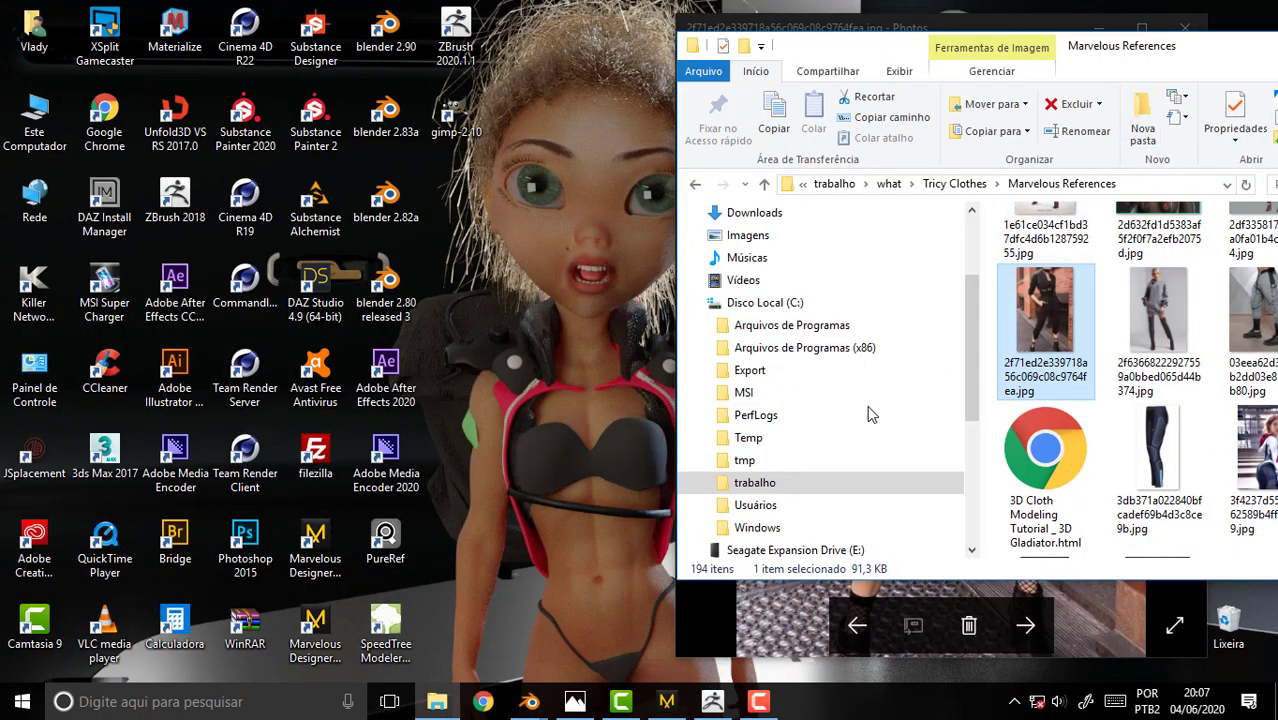
- View the black jumpsuit reference photo, then switch to the main Blender window
{"action": "left_click", "coordinate": [713, 578]}
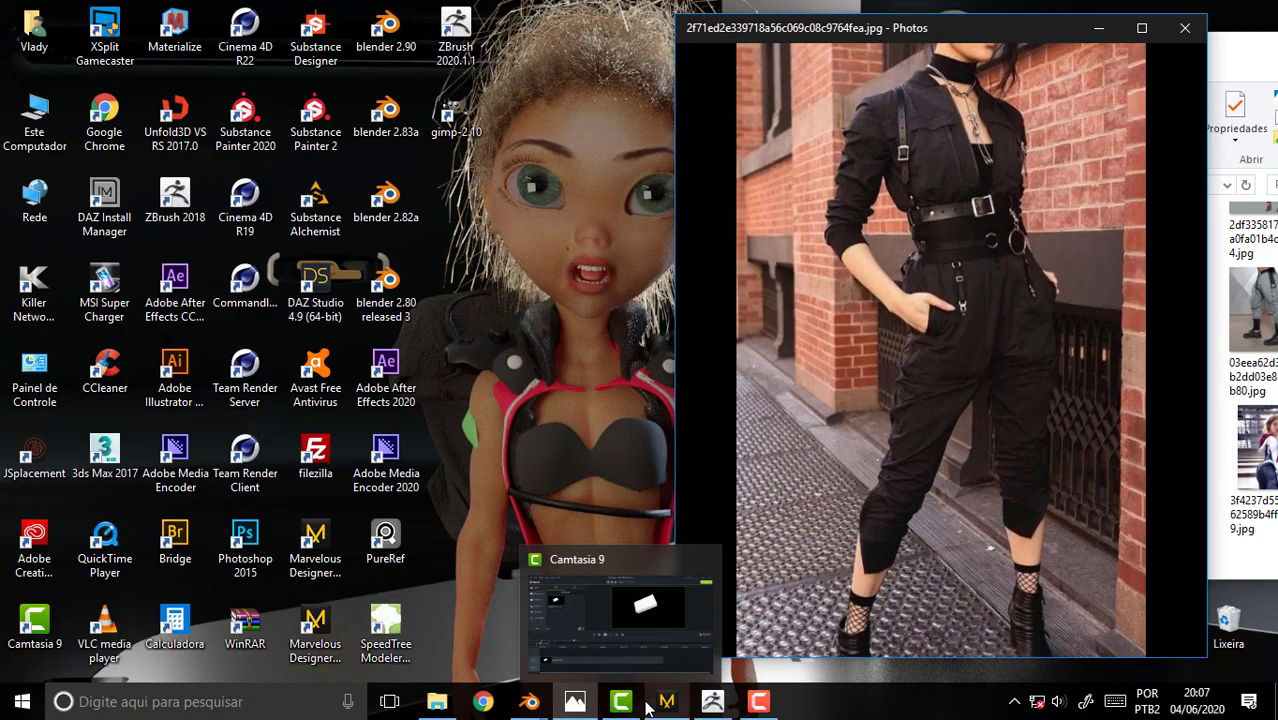
{"action": "left_click", "coordinate": [531, 704]}
{"action": "mouse_move", "coordinate": [460, 615]}
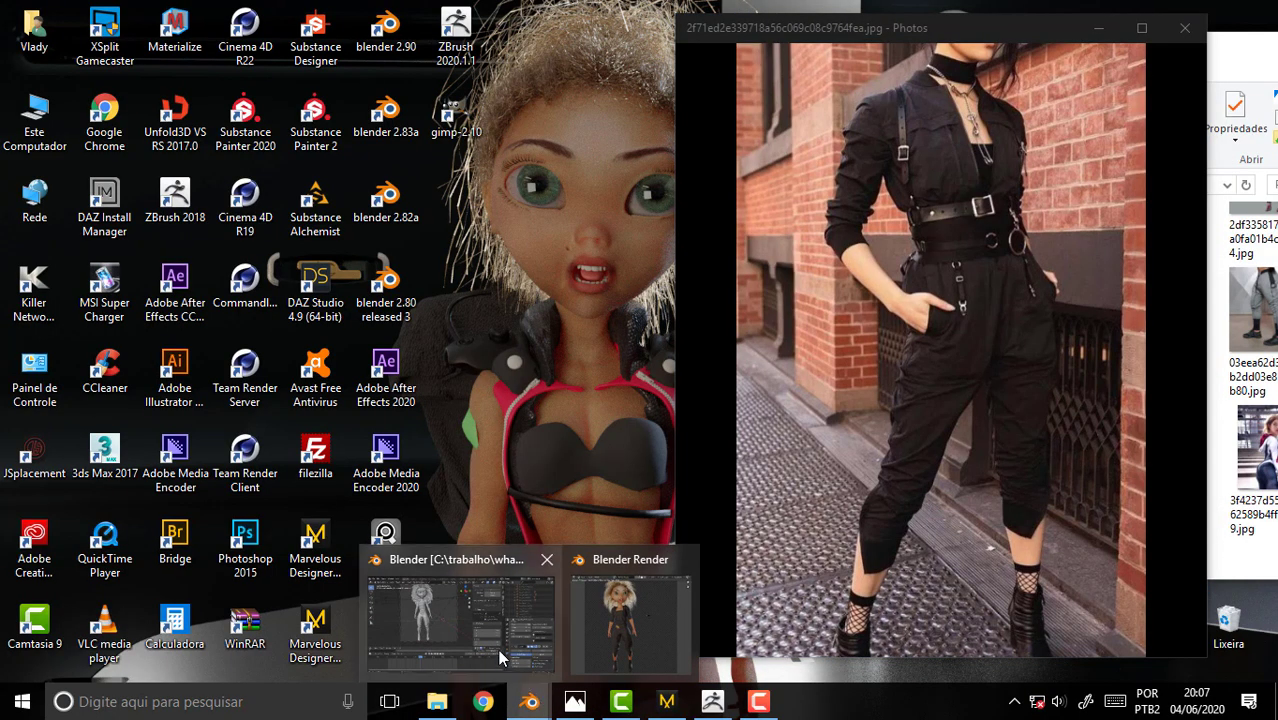
{"action": "left_click", "coordinate": [519, 674]}
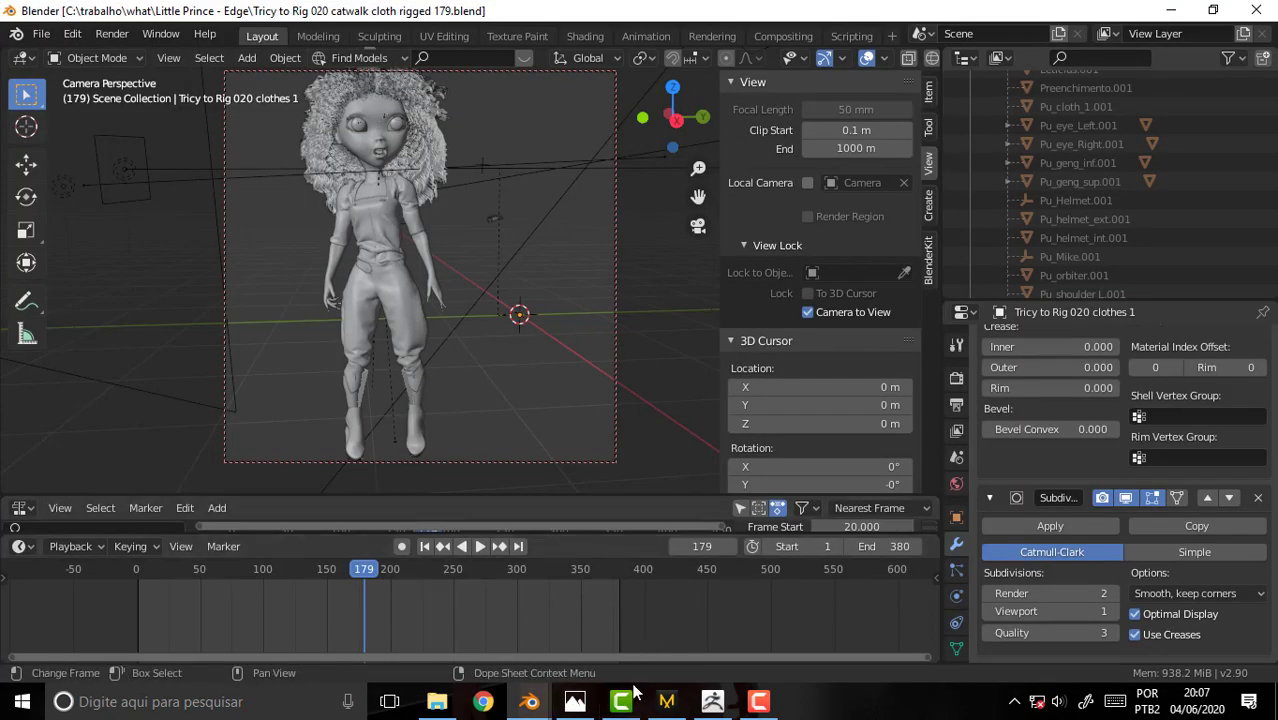
{"action": "mouse_move", "coordinate": [529, 701]}
{"action": "left_click", "coordinate": [600, 665]}
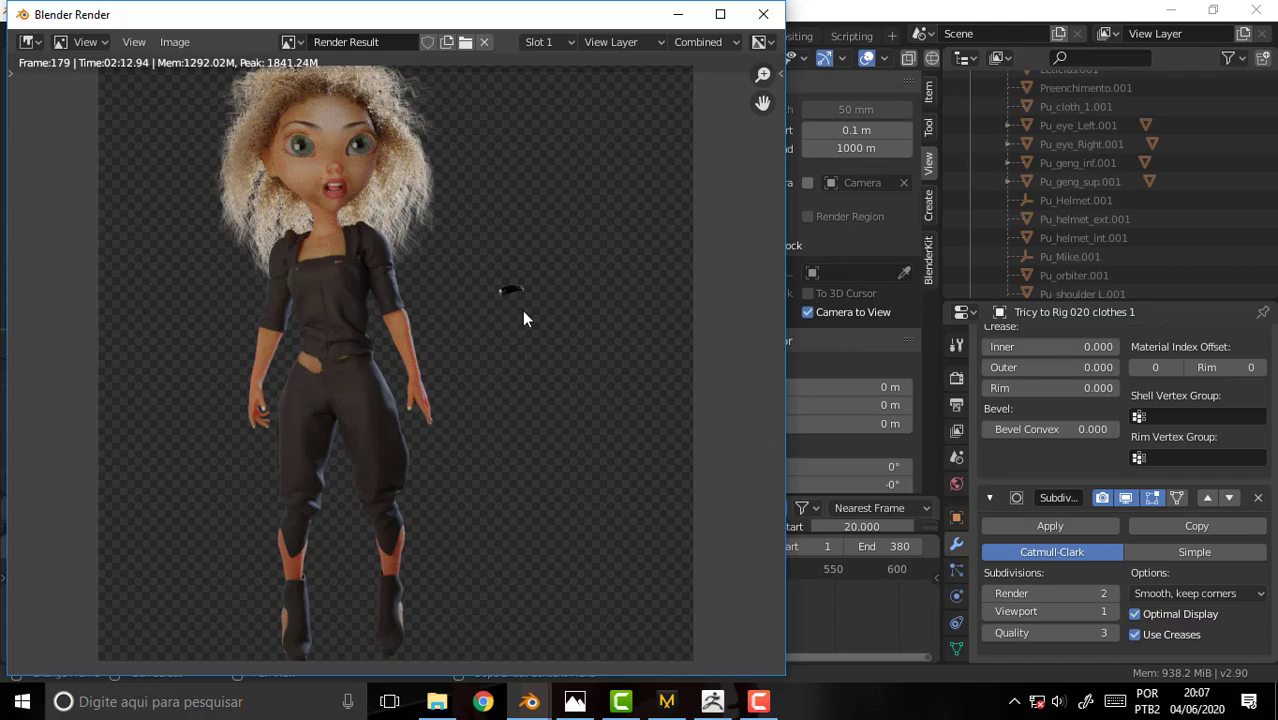
{"action": "left_click", "coordinate": [763, 14]}
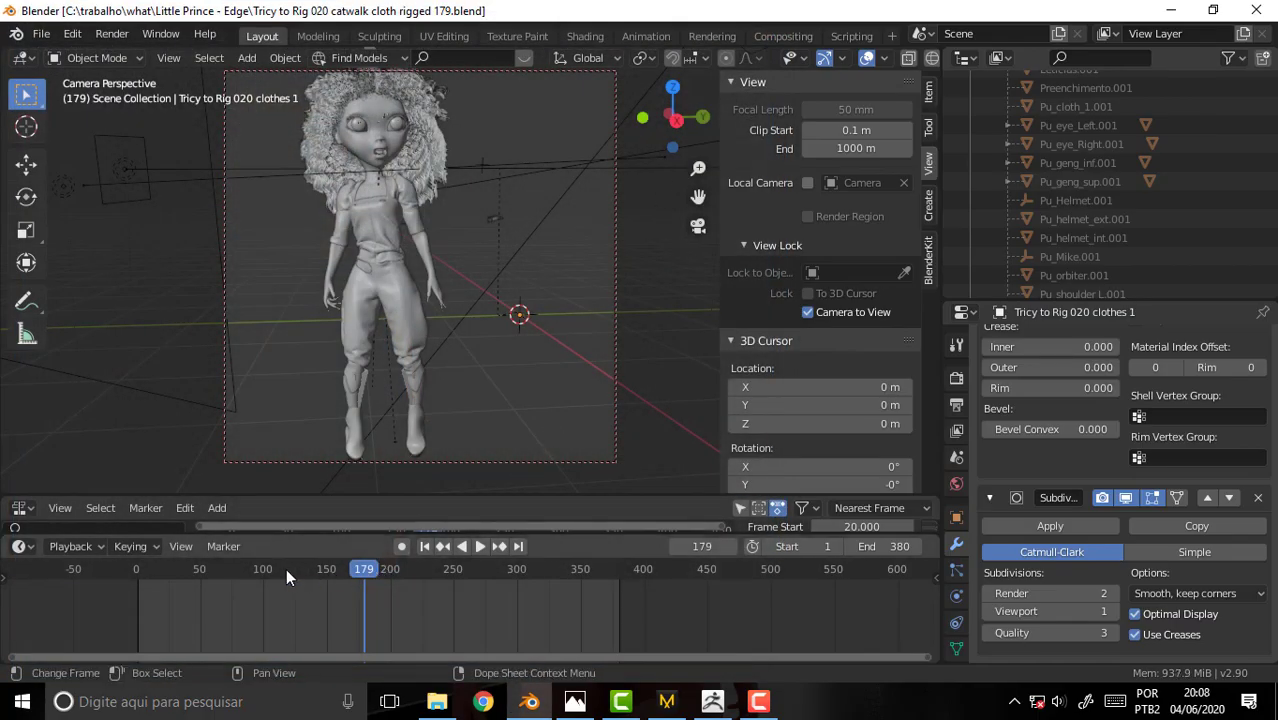
- Play the animation forward and in reverse, ending back at frame 0
{"action": "left_click", "coordinate": [362, 570]}
{"action": "key", "text": "space"}
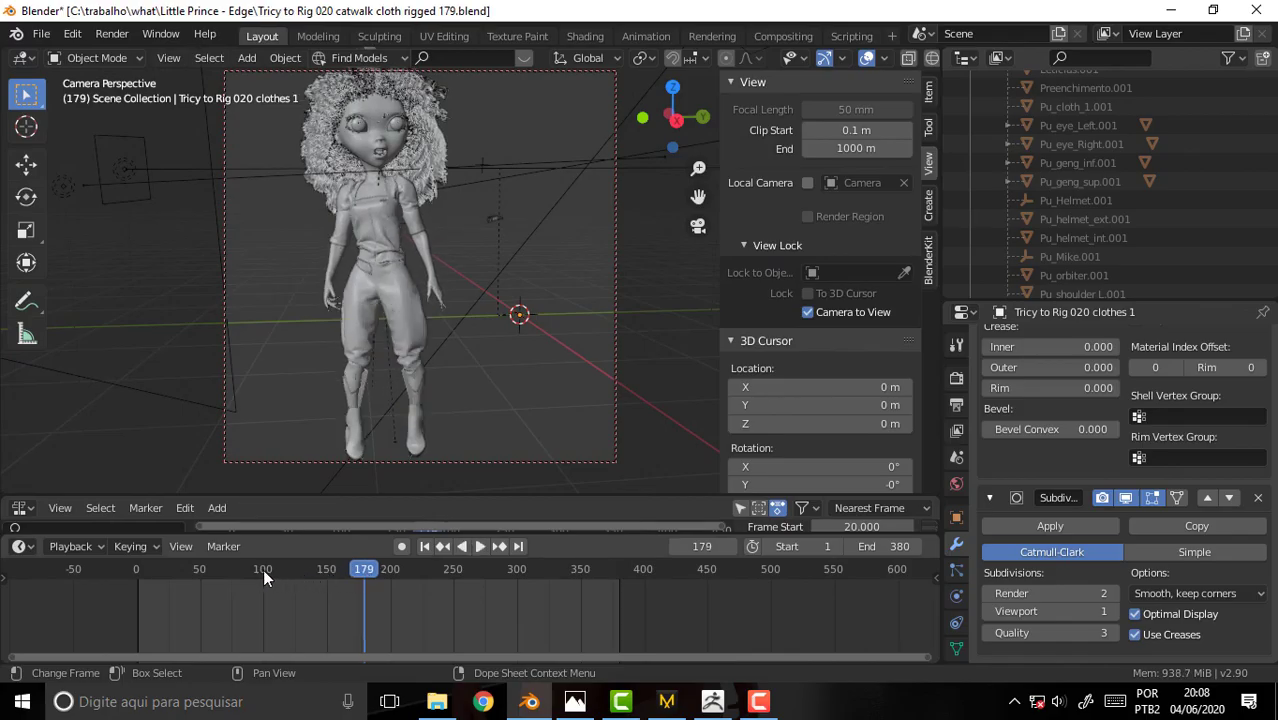
{"action": "left_click", "coordinate": [260, 569]}
{"action": "left_click", "coordinate": [206, 566]}
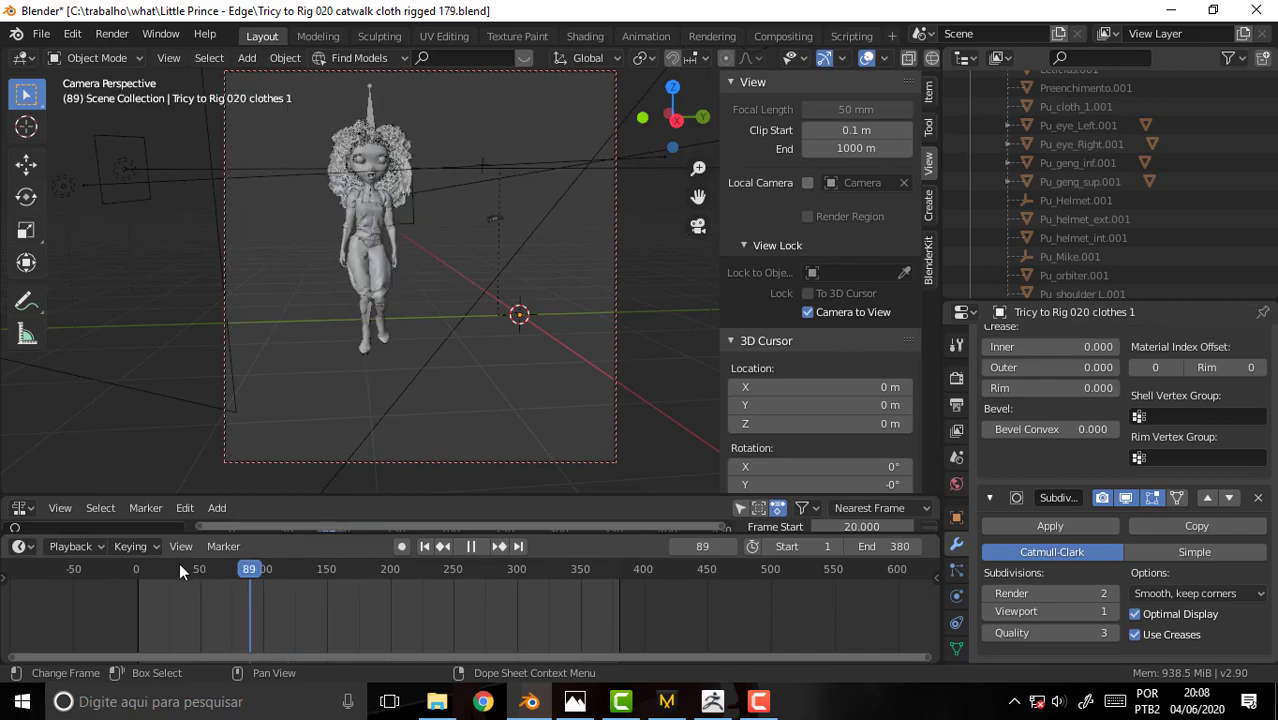
{"action": "left_click", "coordinate": [118, 564]}
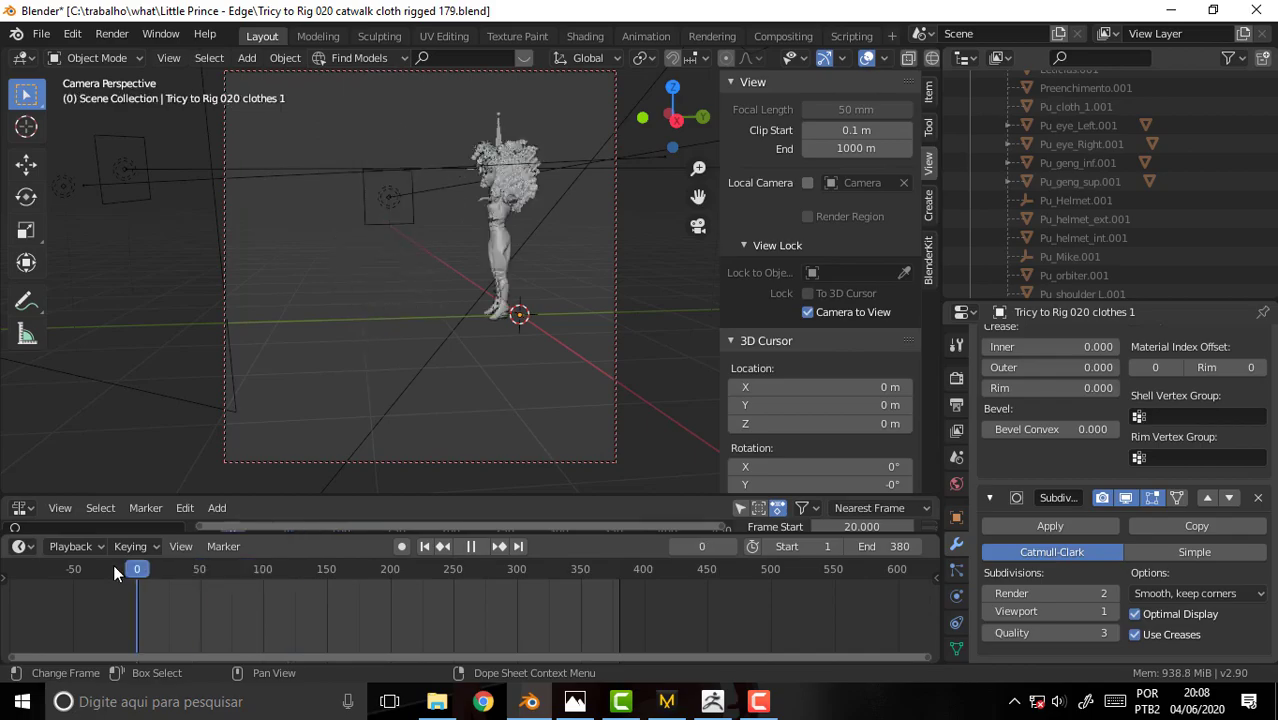
{"action": "key", "text": "Escape"}
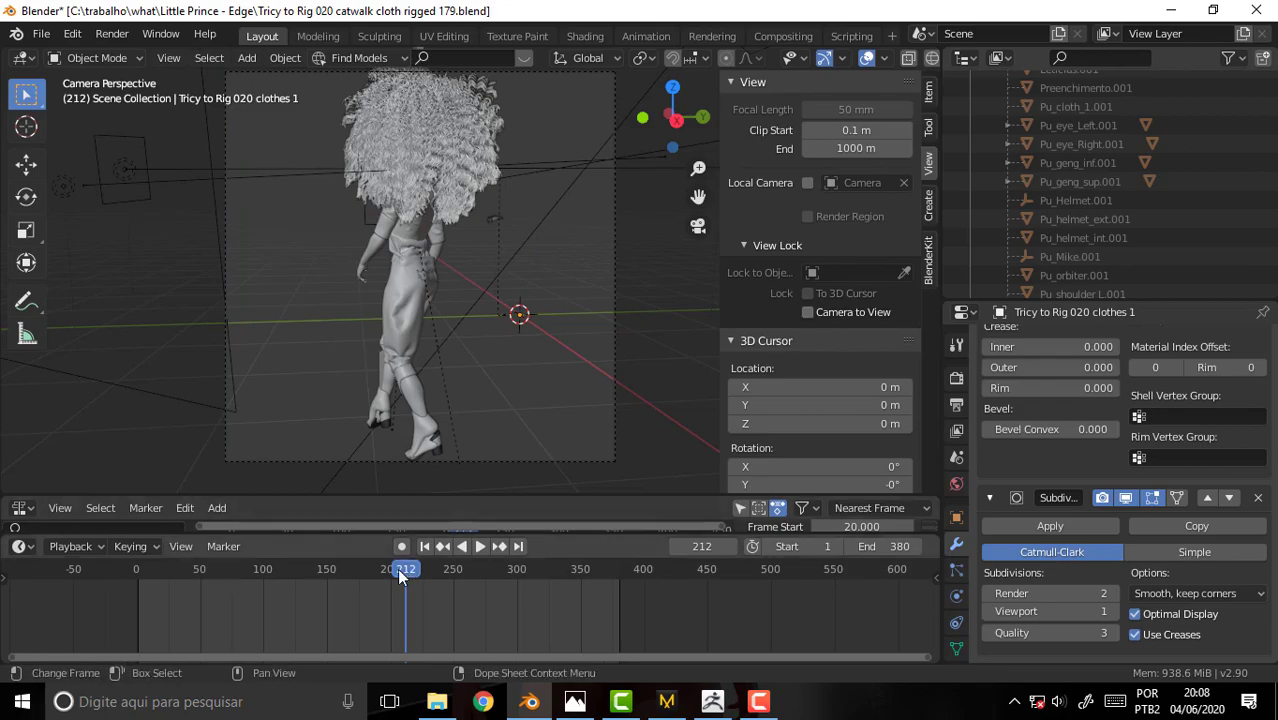
{"action": "key", "text": "shift+ctrl+space"}
{"action": "left_click", "coordinate": [118, 580]}
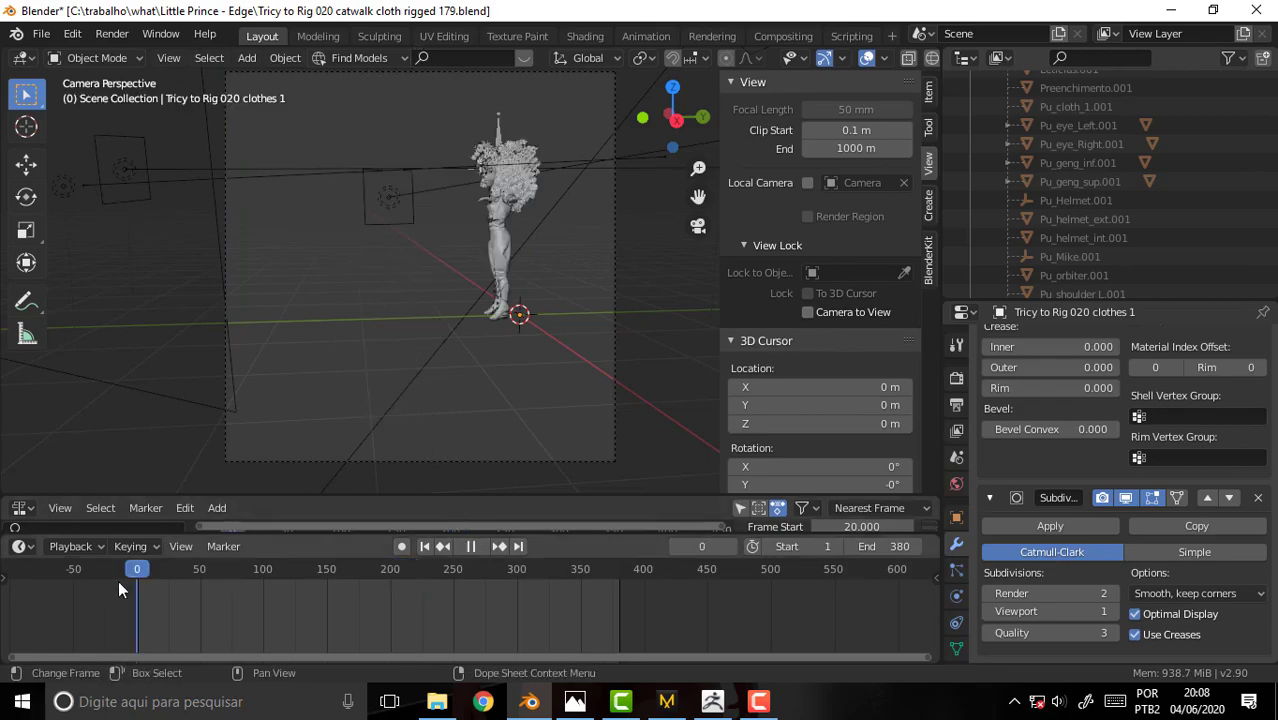
{"action": "left_click", "coordinate": [462, 542]}
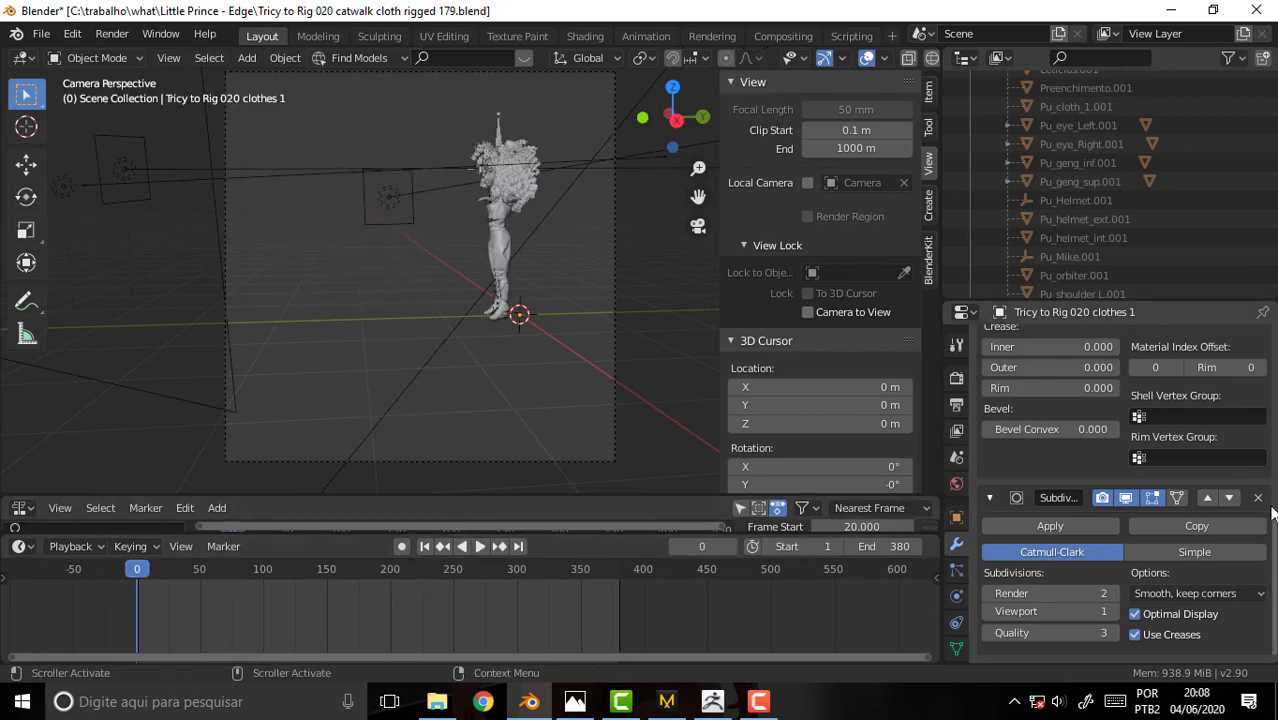
- Delete the clothes' Subdivision modifier and replay the animation in front view, ending in T-pose
{"action": "key", "text": "ctrl+x"}
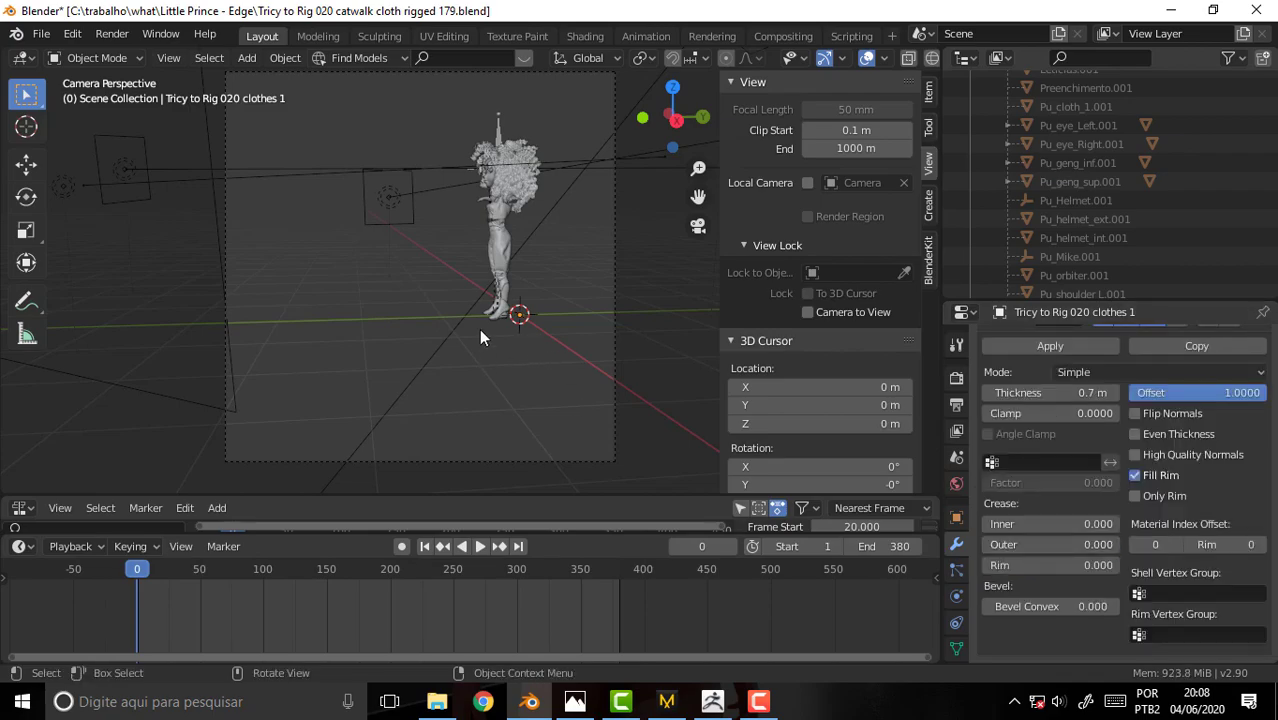
{"action": "key", "text": "KP_1"}
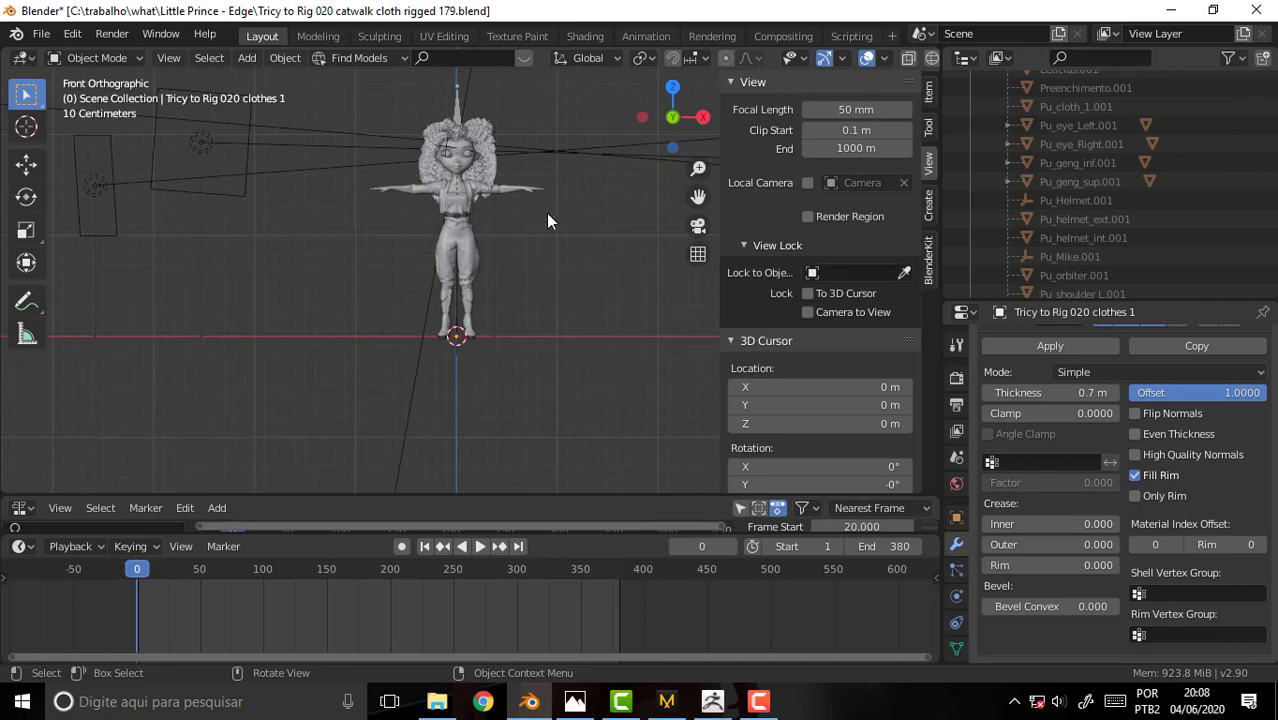
{"action": "scroll", "coordinate": [546, 213], "scroll_direction": "up", "scroll_amount": 4}
{"action": "left_click_drag", "start_coordinate": [698, 196], "coordinate": [614, 213]}
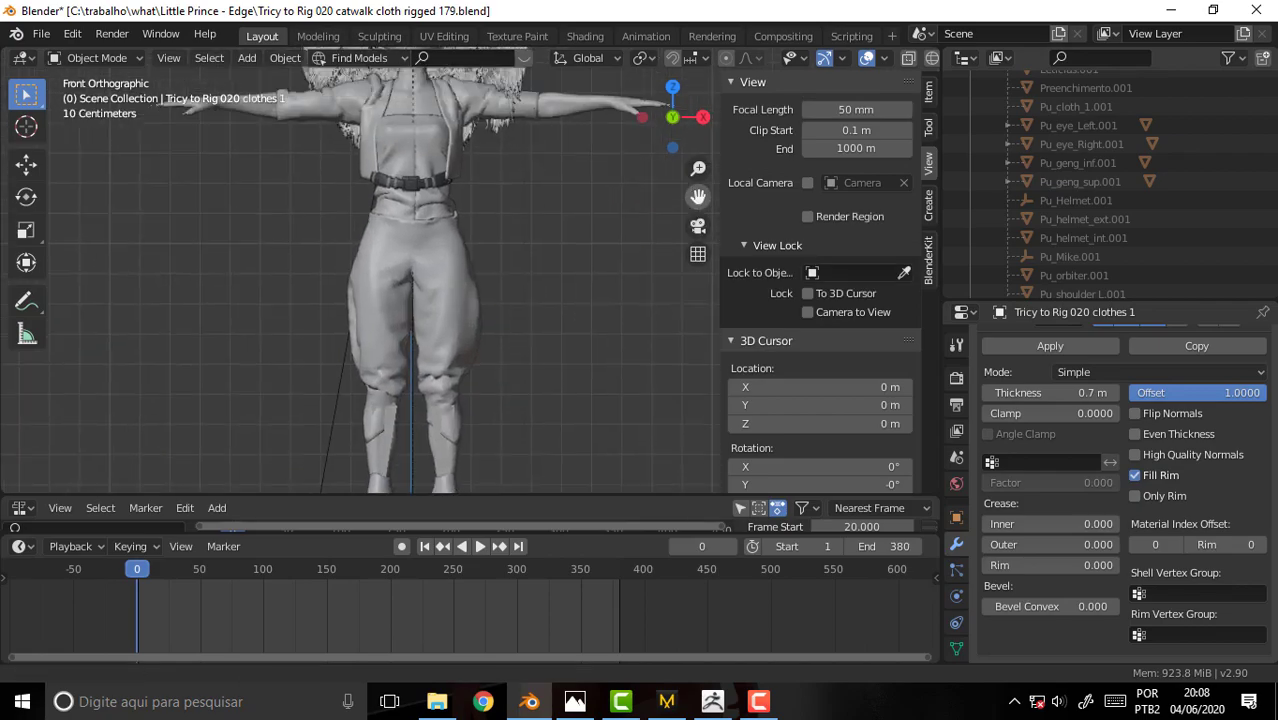
{"action": "scroll", "coordinate": [587, 217], "scroll_direction": "down", "scroll_amount": 3}
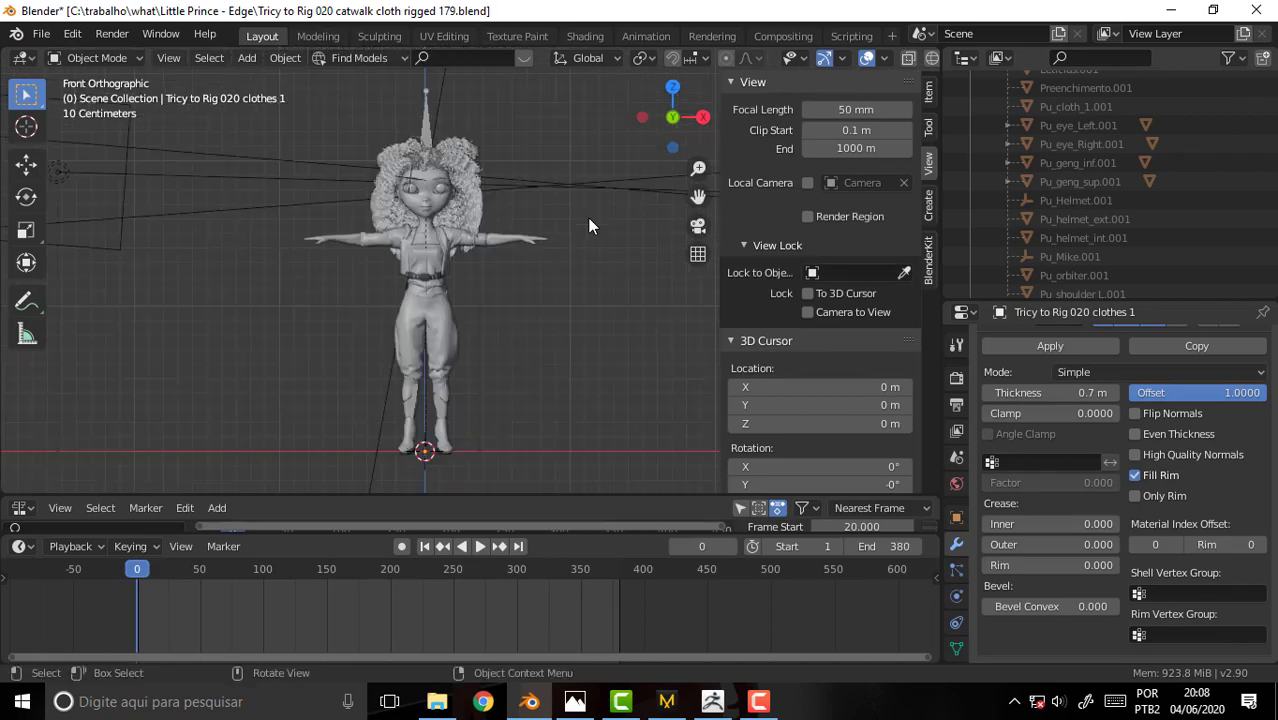
{"action": "scroll", "coordinate": [587, 217], "scroll_direction": "up", "scroll_amount": 1}
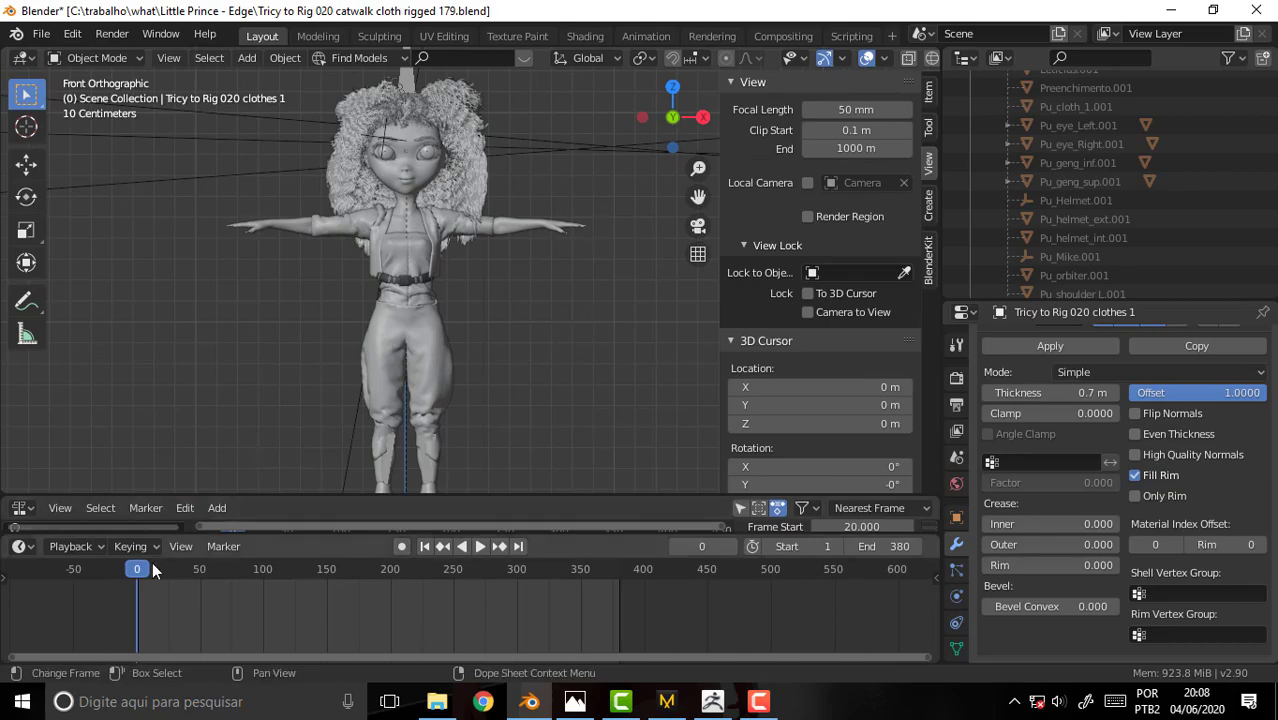
{"action": "key", "text": "space"}
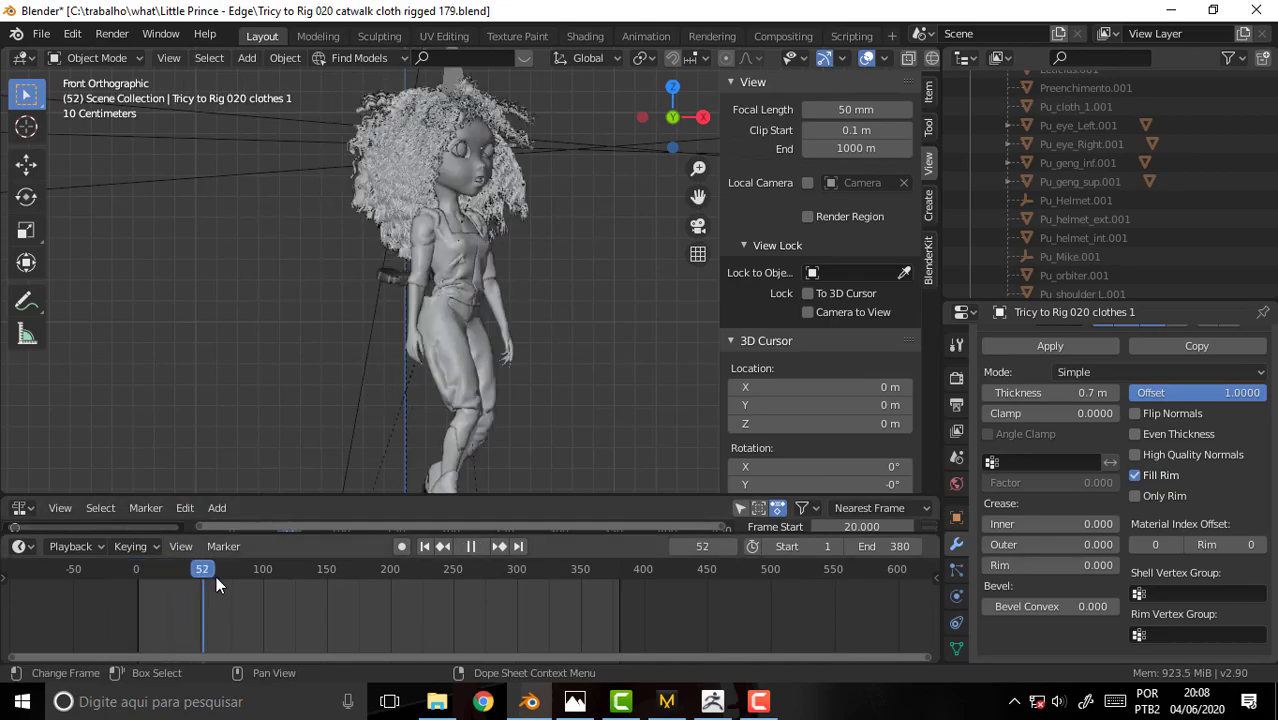
{"action": "left_click_drag", "start_coordinate": [206, 579], "coordinate": [141, 567]}
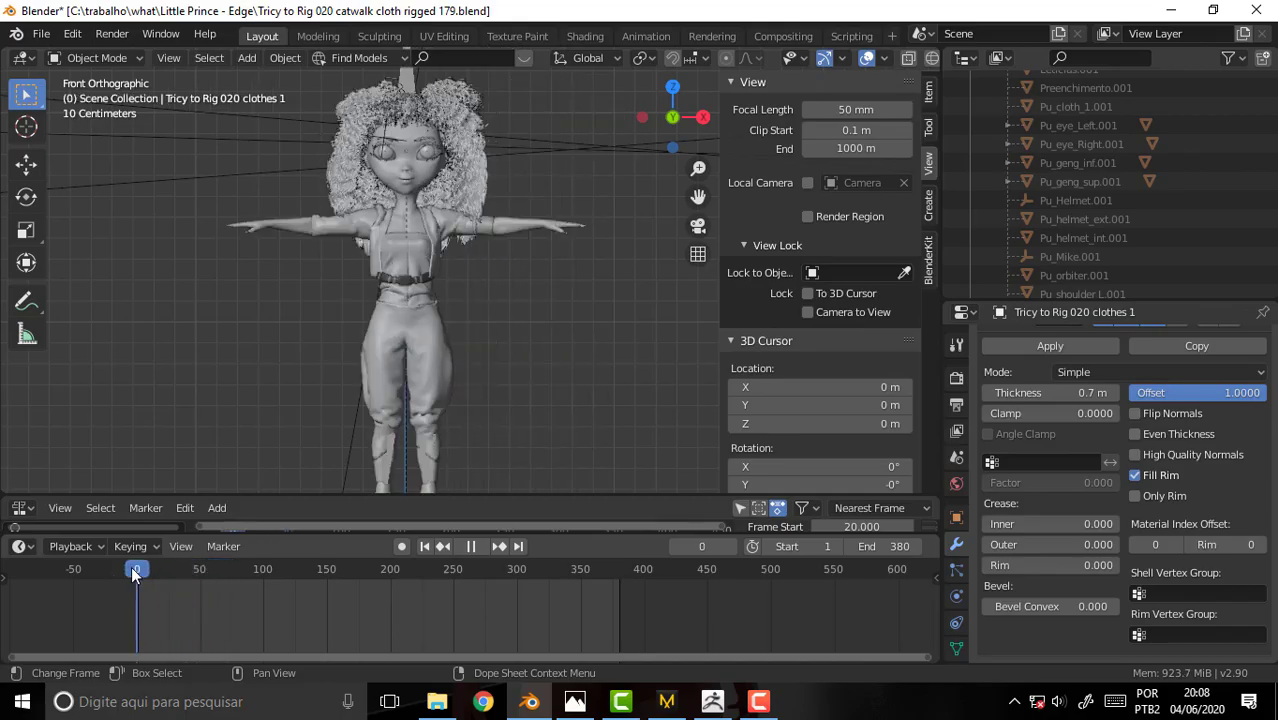
{"action": "key", "text": "space"}
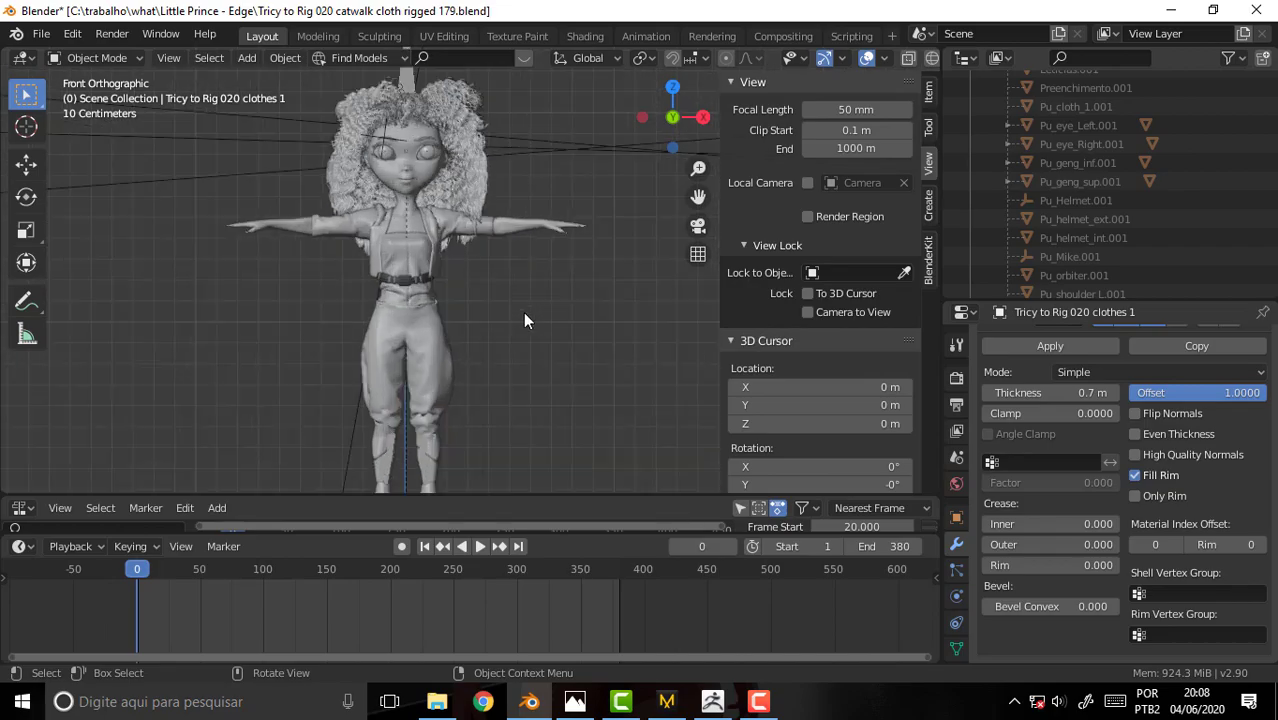
- Select the shirt and pants object and bring up the black jumpsuit reference photo
{"action": "left_click", "coordinate": [428, 340]}
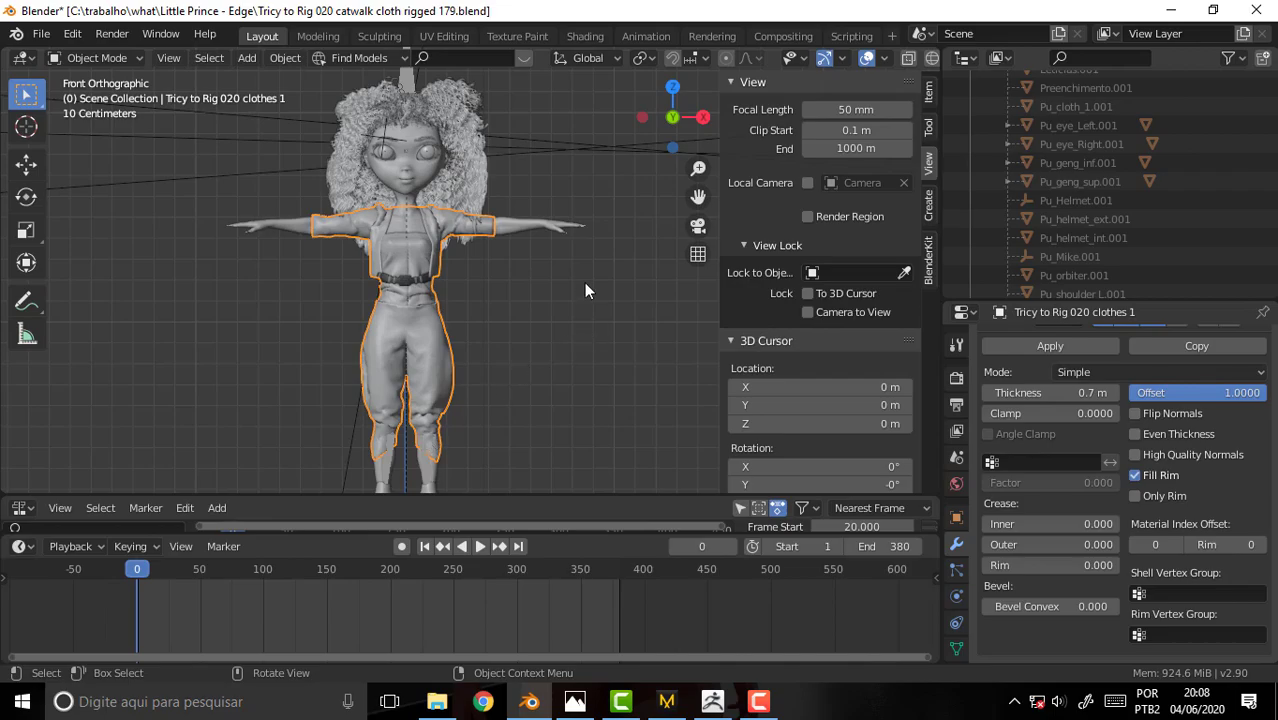
{"action": "scroll", "coordinate": [584, 310], "scroll_direction": "down", "scroll_amount": 2}
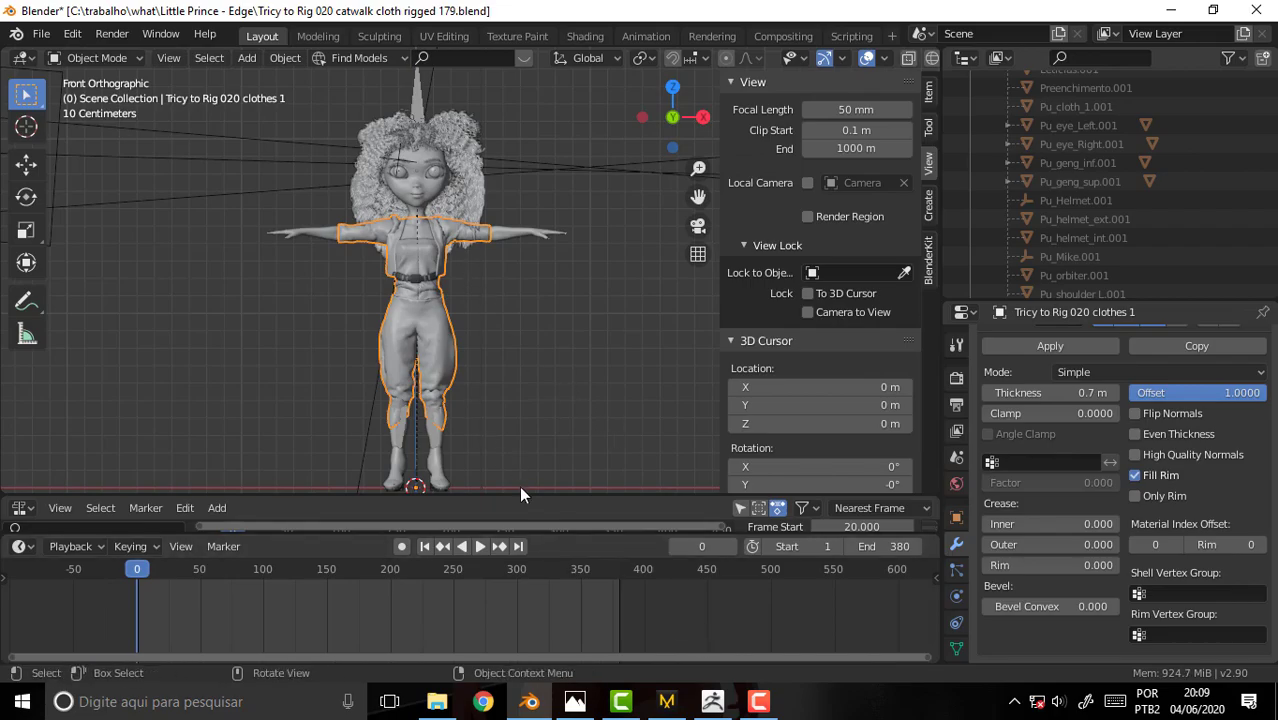
{"action": "left_click", "coordinate": [575, 701]}
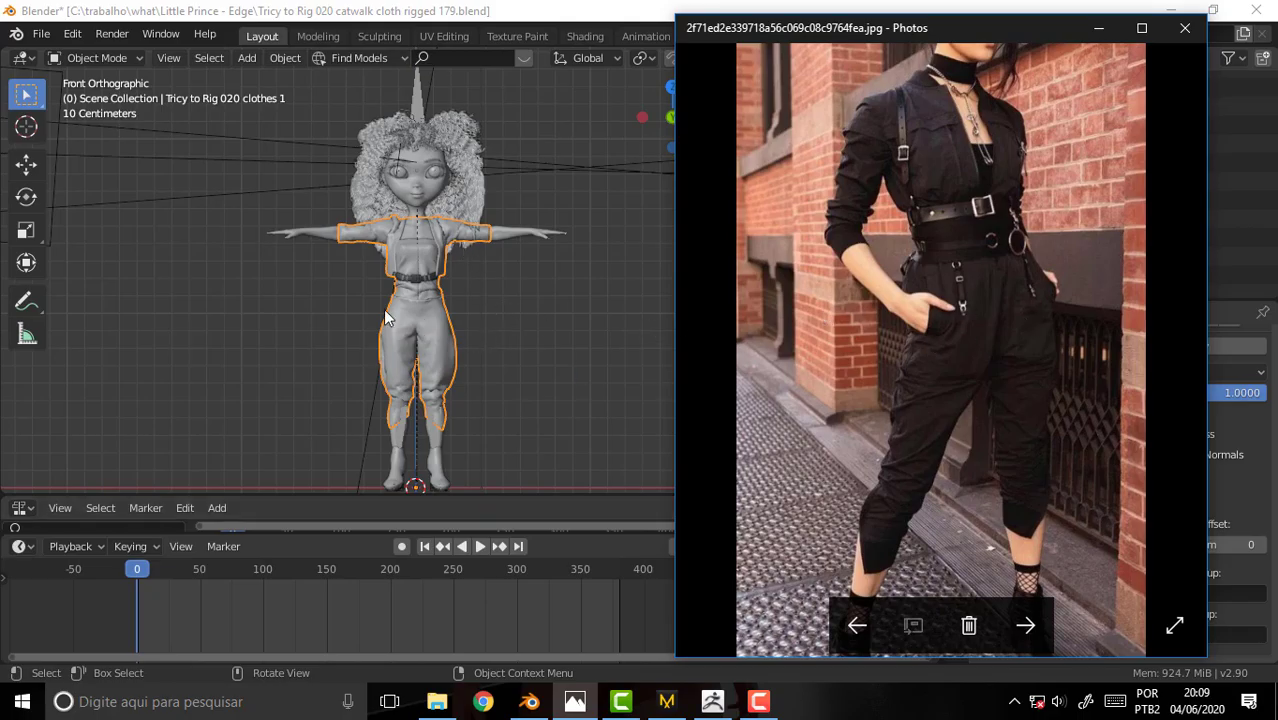
- Close the jumpsuit reference photo and switch over to ZBrush
{"action": "left_click", "coordinate": [548, 300]}
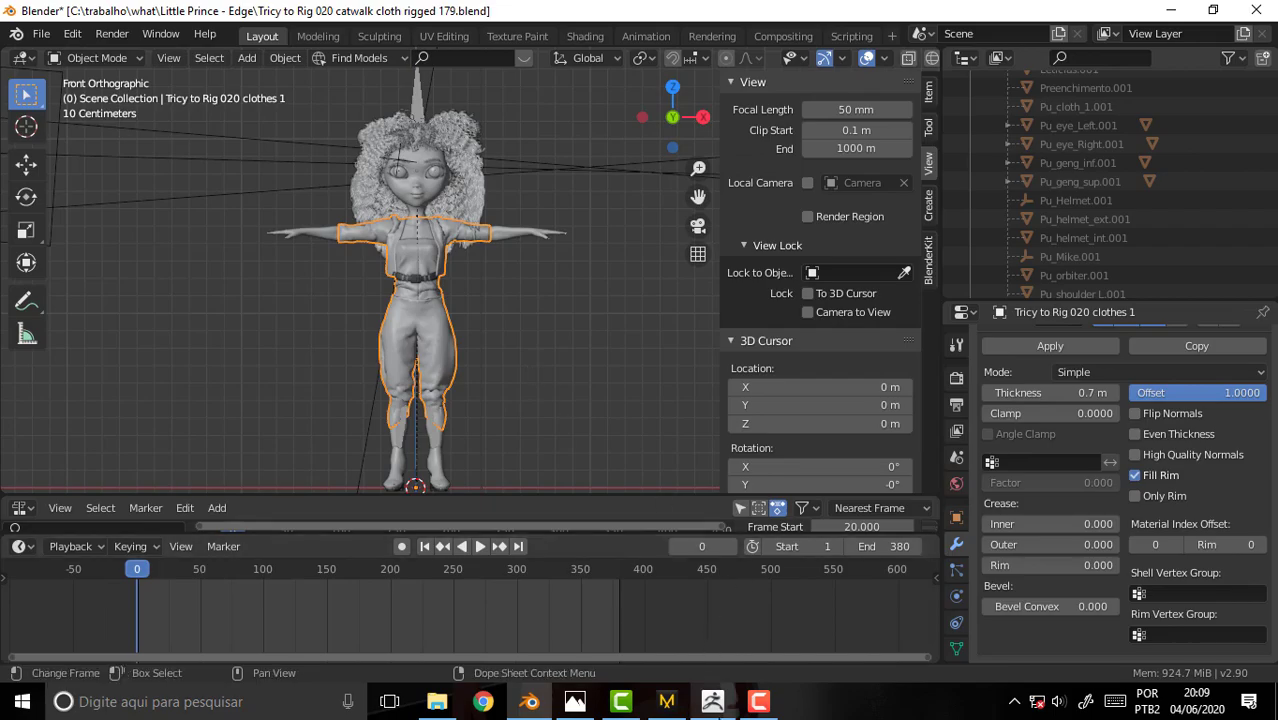
{"action": "key", "text": "alt+Tab"}
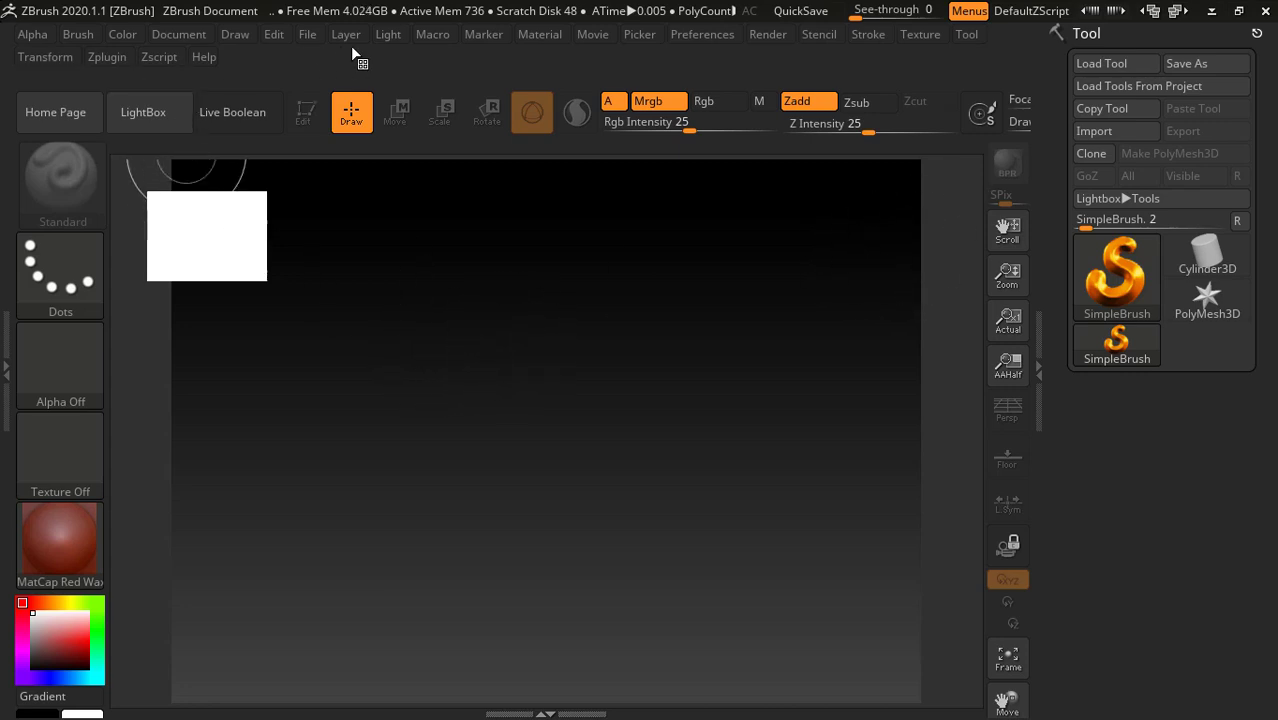
- Import Tricy to Rig 022 ZB.fbx from C:\trabalho\what\Little Prince - Edge via FBX ExportImport
{"action": "left_click", "coordinate": [98, 57]}
{"action": "left_click", "coordinate": [154, 271]}
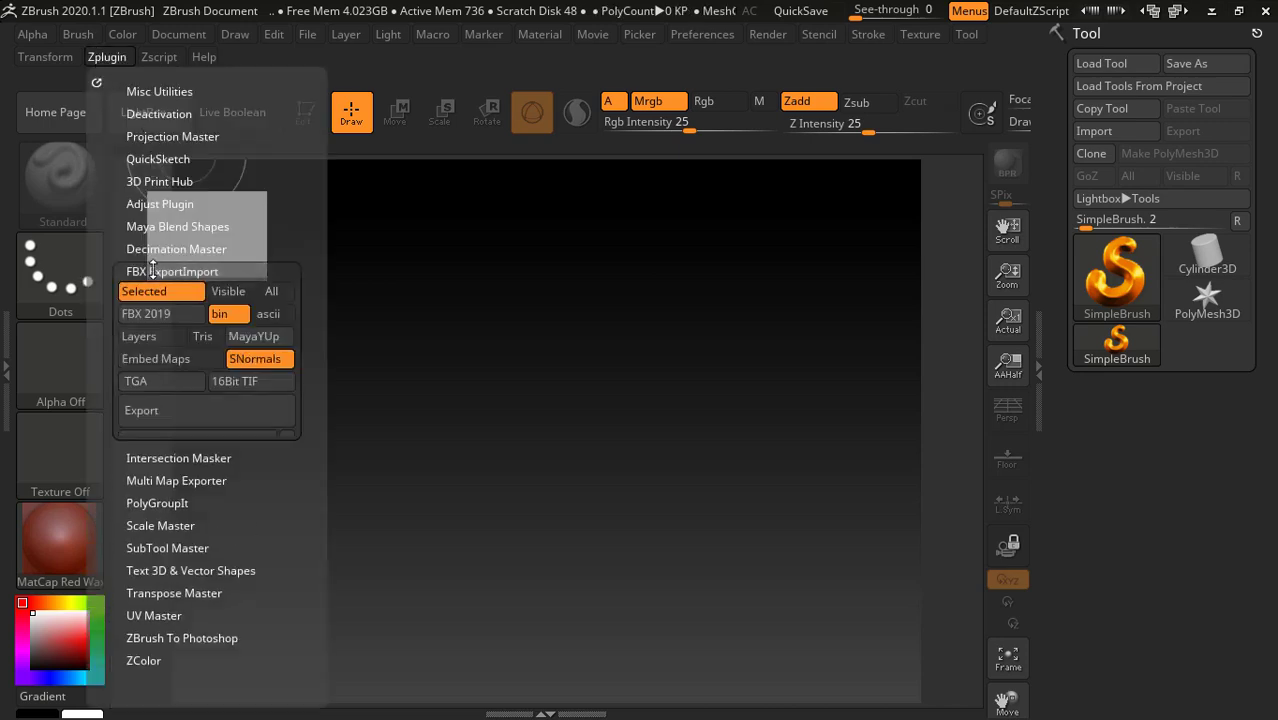
{"action": "left_click", "coordinate": [180, 447]}
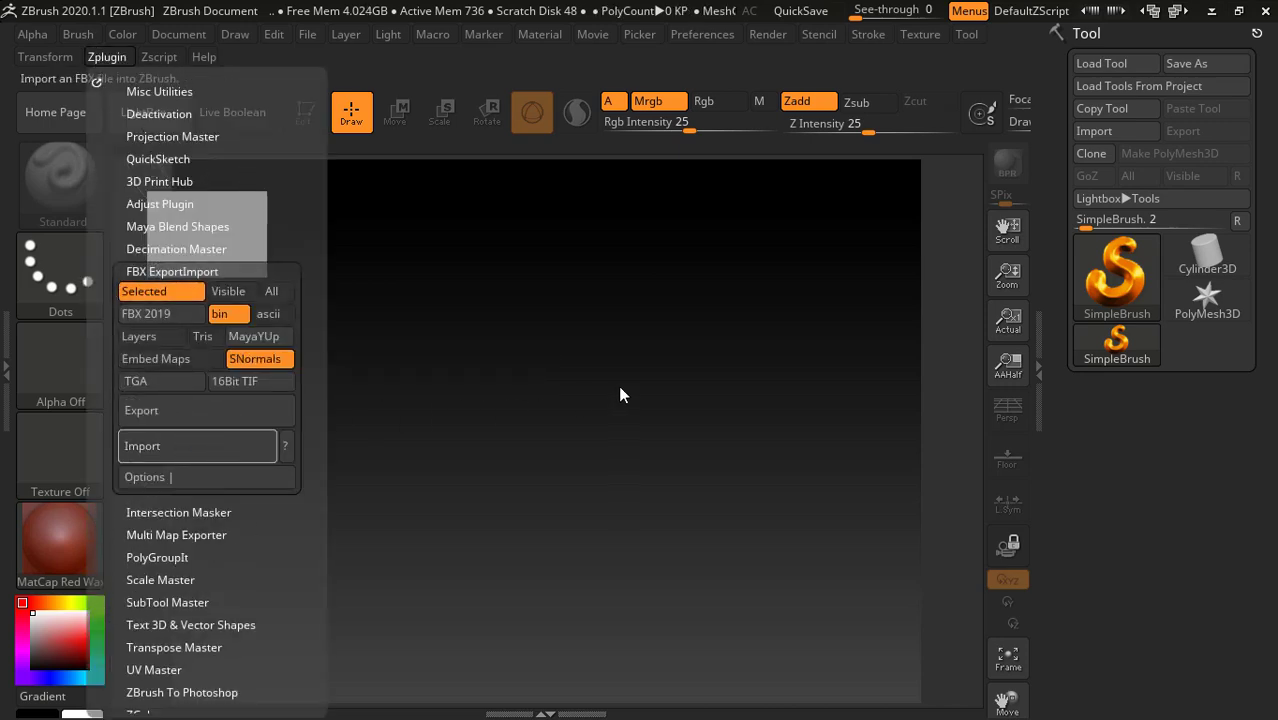
{"action": "left_click", "coordinate": [128, 358]}
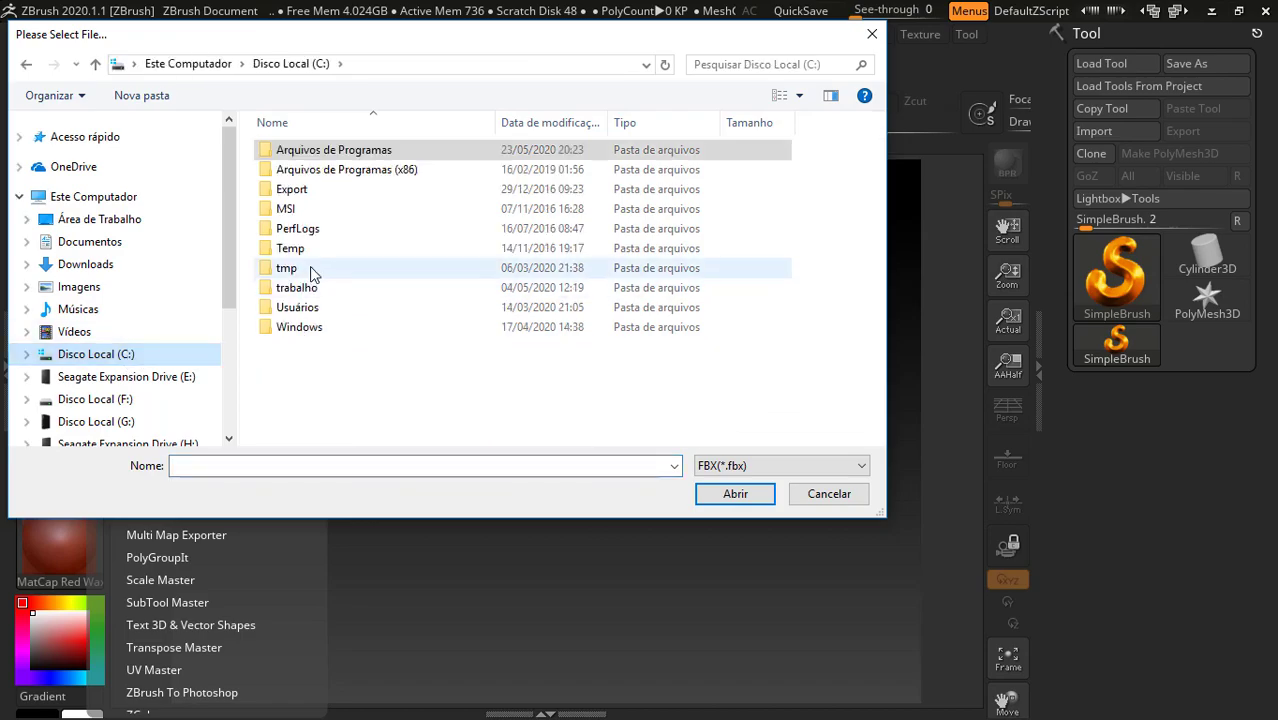
{"action": "double_click", "coordinate": [302, 289]}
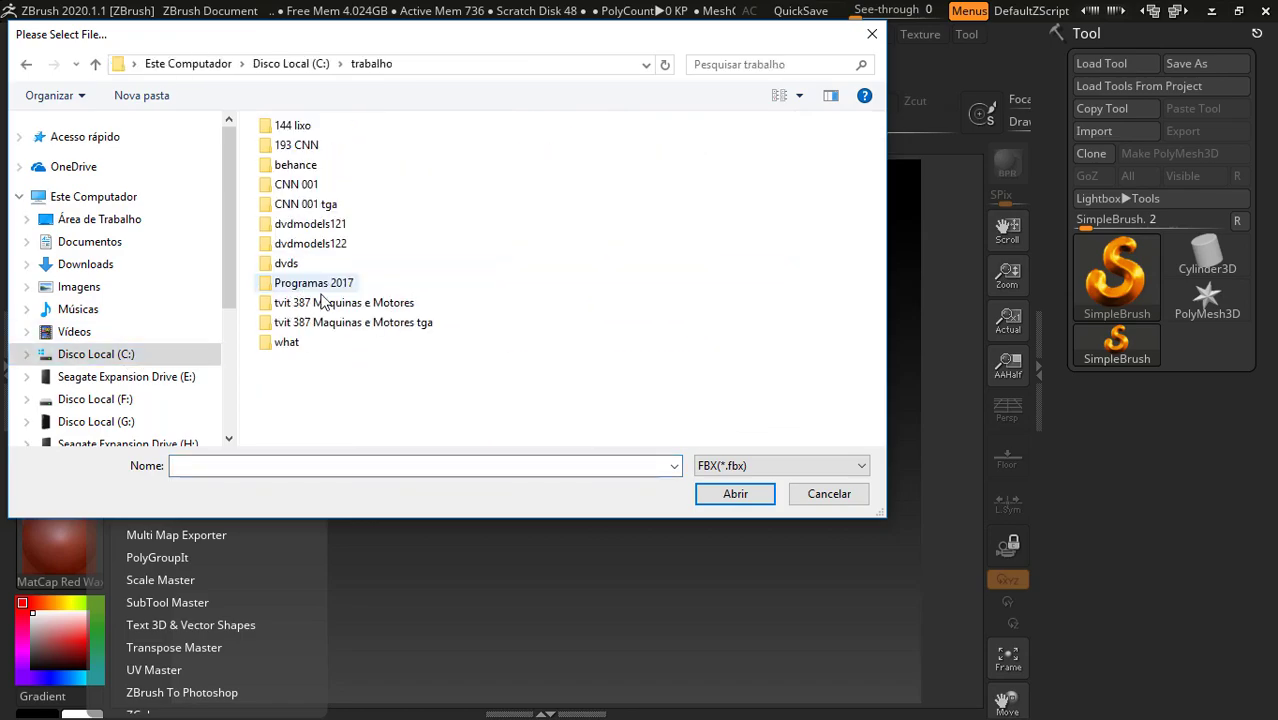
{"action": "double_click", "coordinate": [300, 345]}
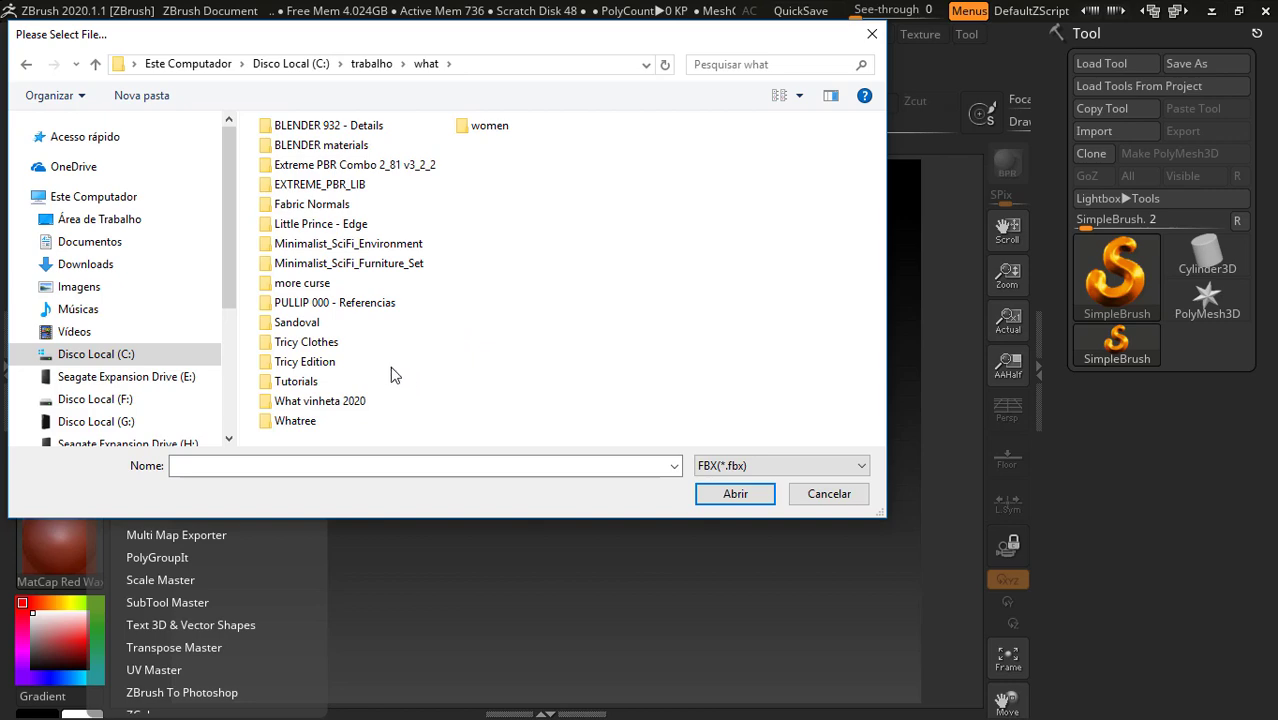
{"action": "double_click", "coordinate": [320, 224]}
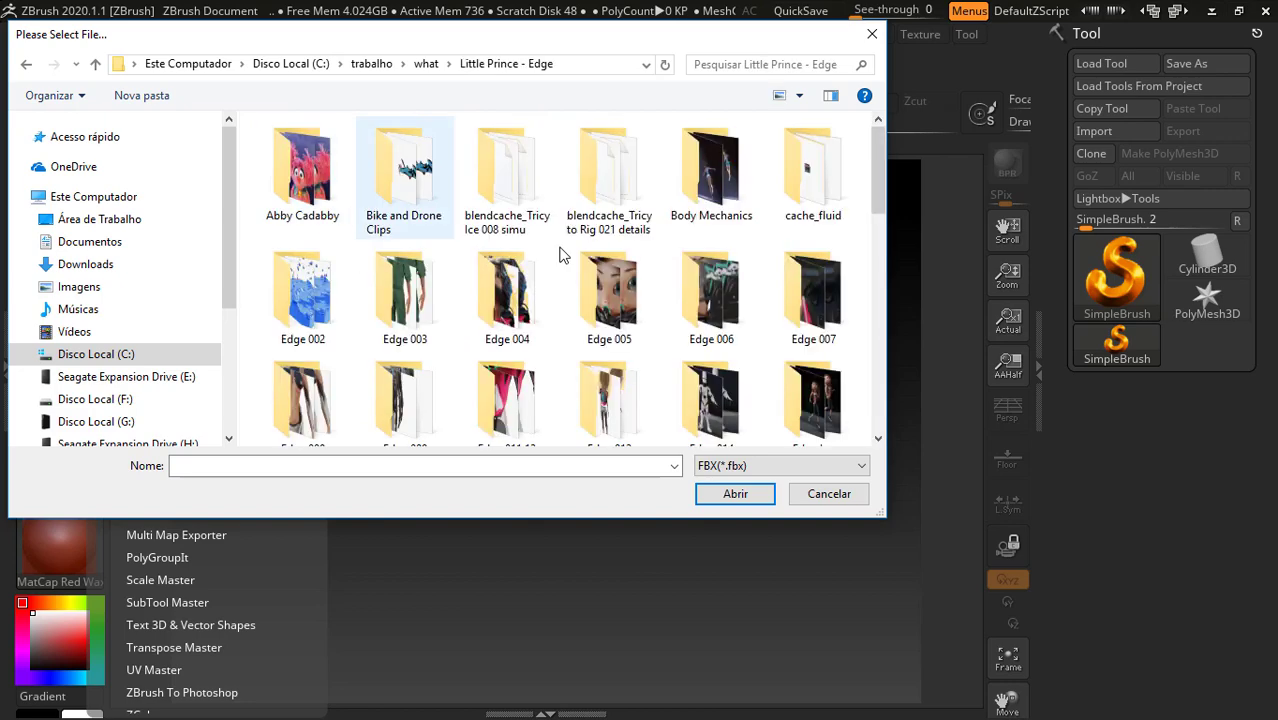
{"action": "scroll", "coordinate": [876, 200], "scroll_direction": "down", "scroll_amount": 10}
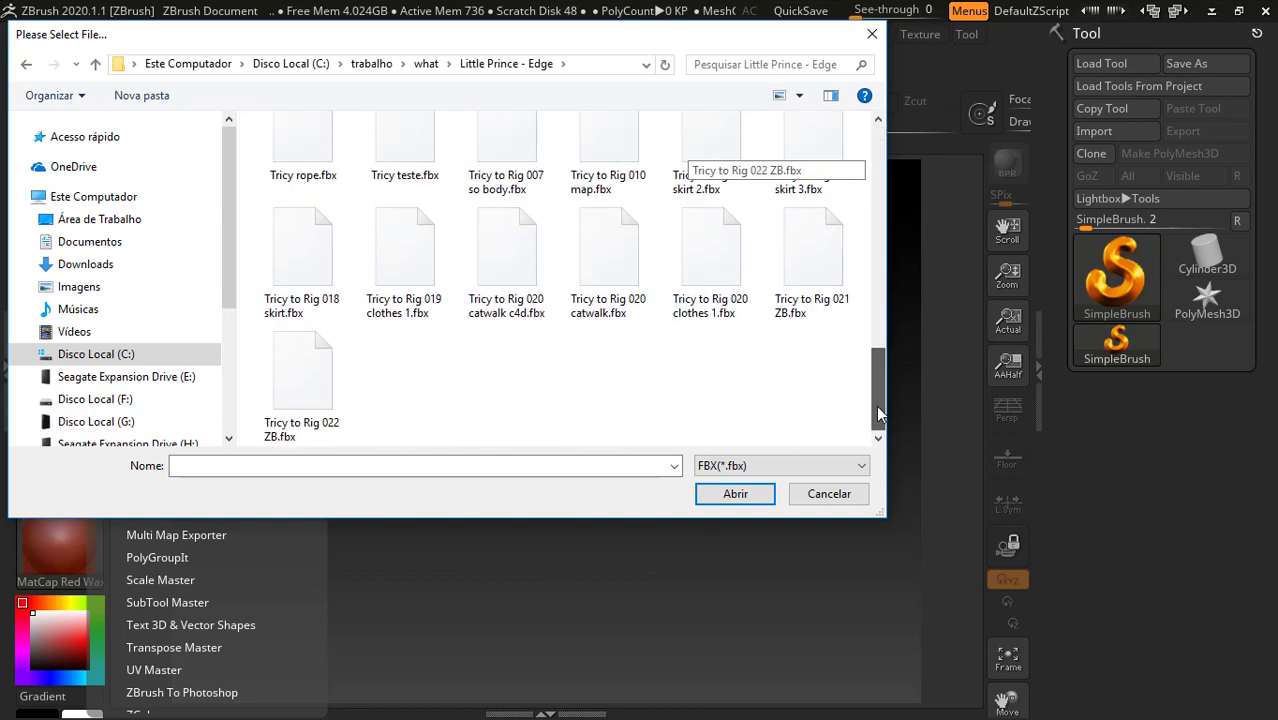
{"action": "left_click", "coordinate": [306, 378]}
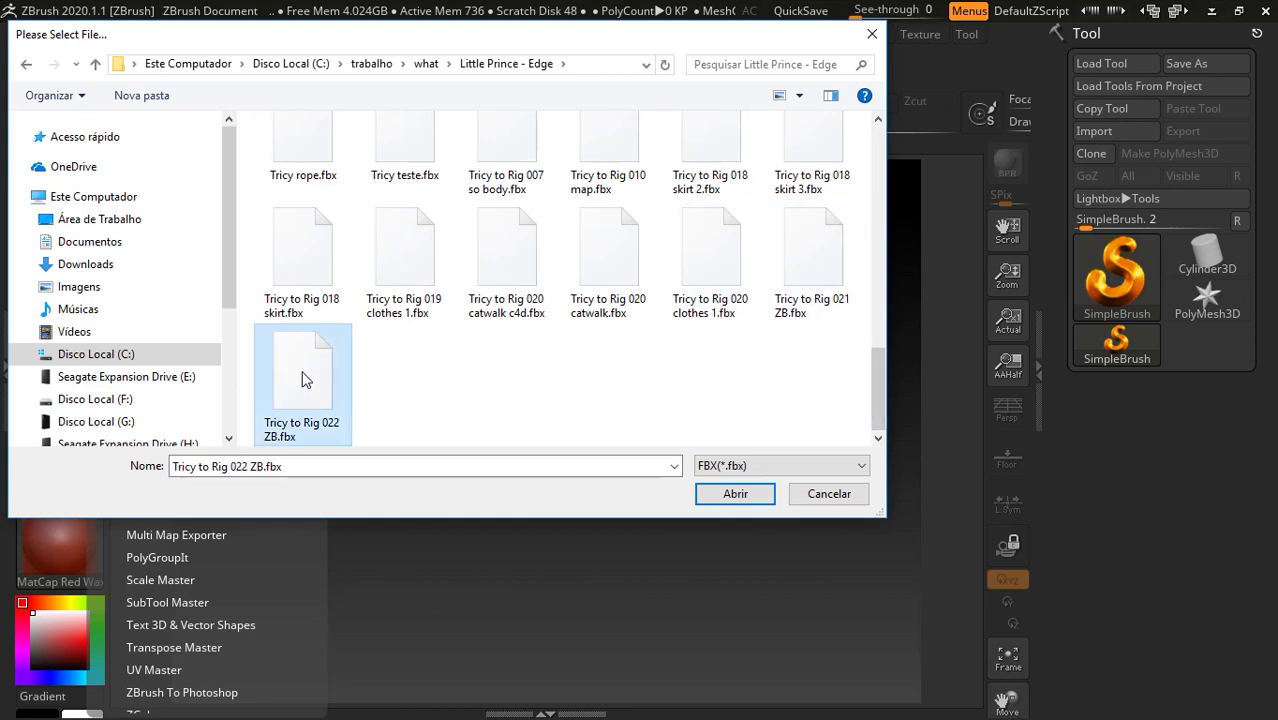
{"action": "left_click", "coordinate": [735, 493]}
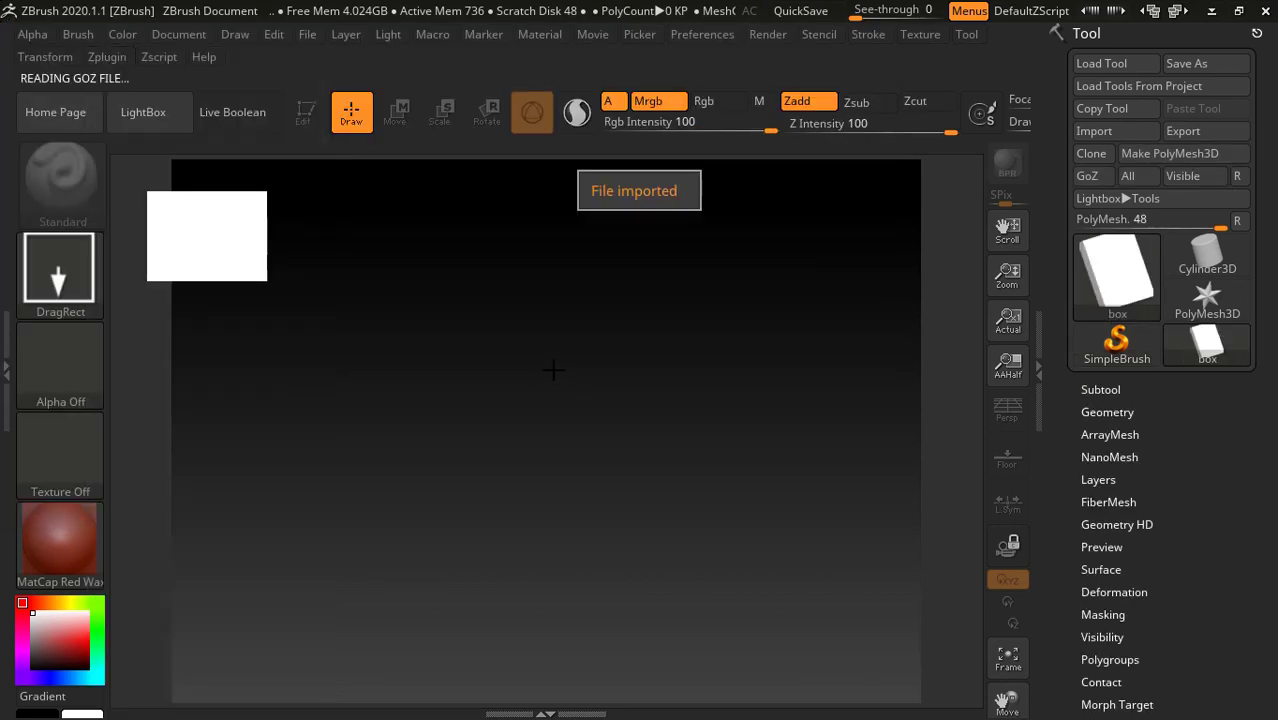
- Draw the outfit on the canvas in Edit mode with the MatCap Gray material
{"action": "left_click_drag", "start_coordinate": [559, 371], "coordinate": [570, 580]}
{"action": "key", "text": "t"}
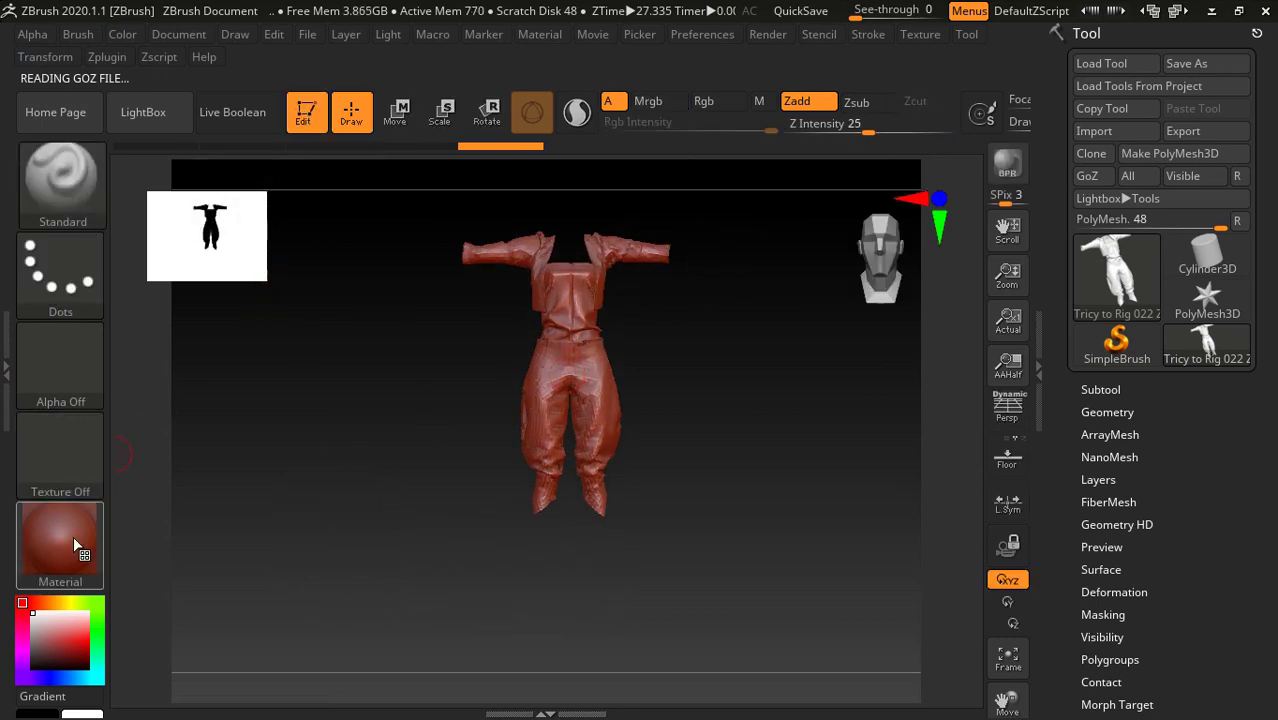
{"action": "left_click", "coordinate": [68, 543]}
{"action": "left_click", "coordinate": [448, 62]}
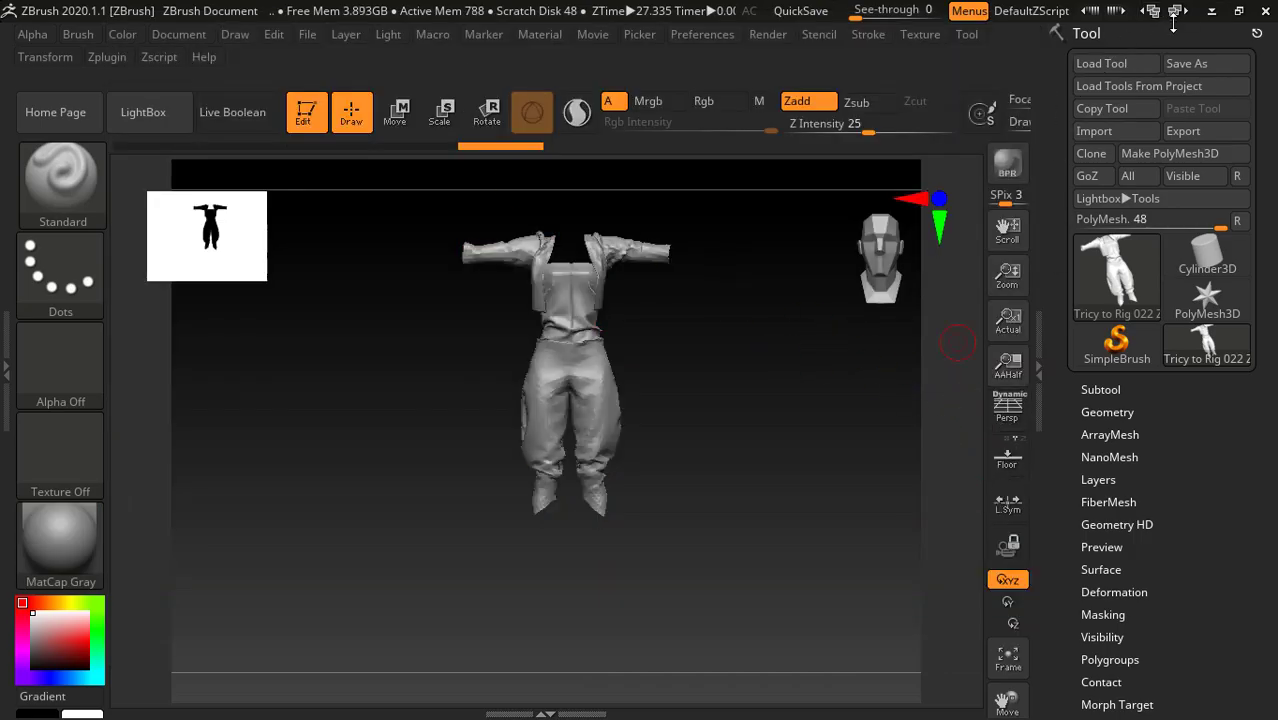
- Load the compact_UI layout, frame the outfit and zoom in on the pants
{"action": "left_click", "coordinate": [1171, 11]}
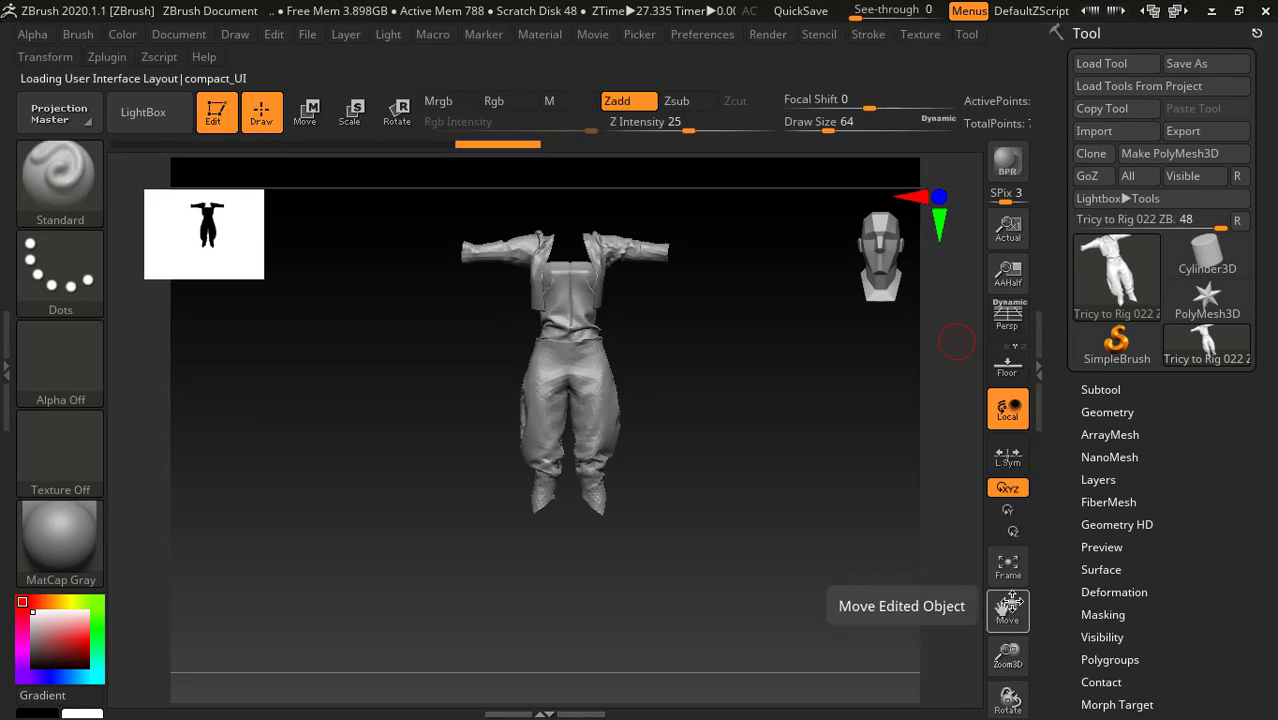
{"action": "left_click", "coordinate": [1007, 565]}
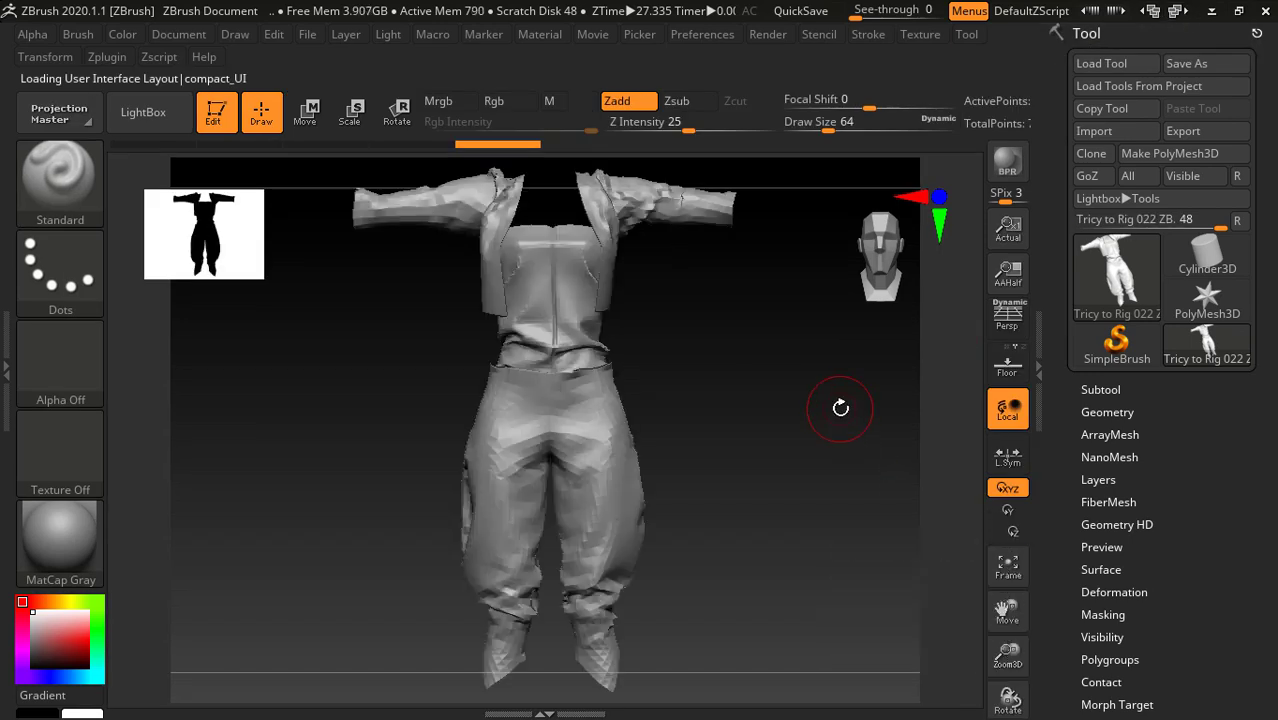
{"action": "mouse_move", "coordinate": [826, 409]}
{"action": "left_mouse_down"}
{"action": "mouse_move", "coordinate": [872, 413]}
{"action": "mouse_move", "coordinate": [817, 410]}
{"action": "left_mouse_up"}
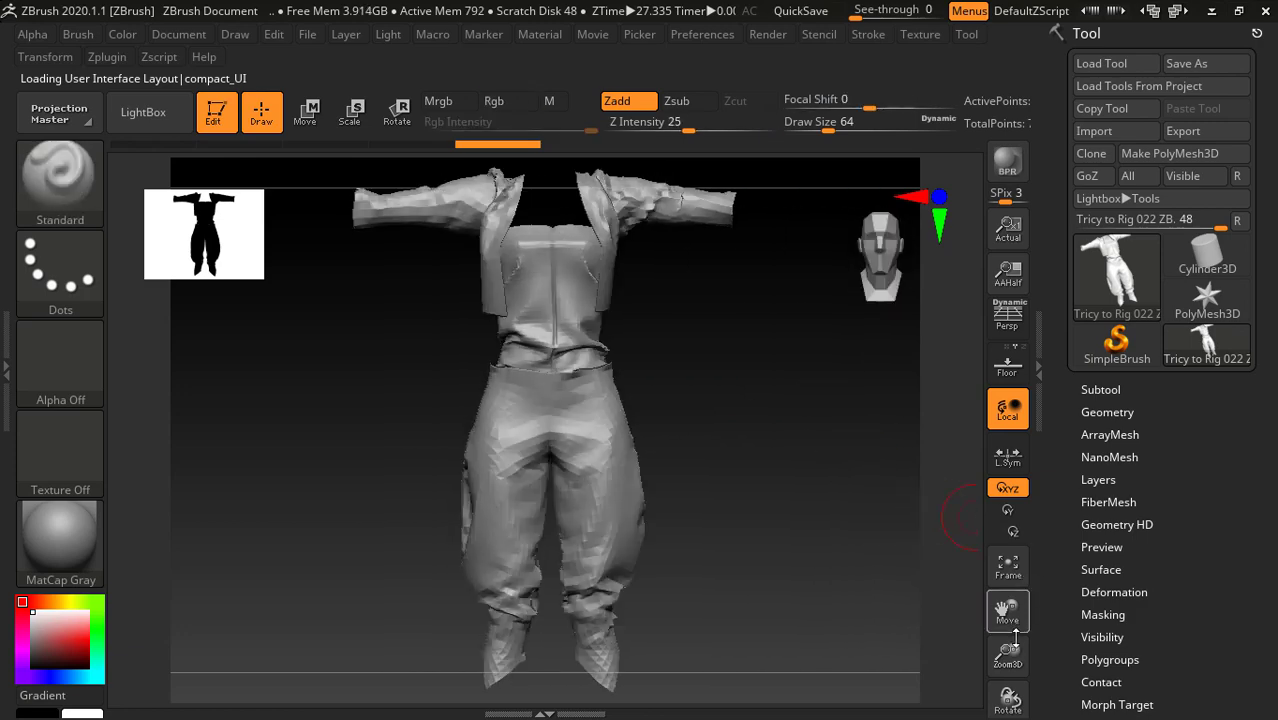
{"action": "mouse_move", "coordinate": [1006, 656]}
{"action": "left_mouse_down"}
{"action": "mouse_move", "coordinate": [1013, 705]}
{"action": "mouse_move", "coordinate": [1010, 695]}
{"action": "left_mouse_up"}
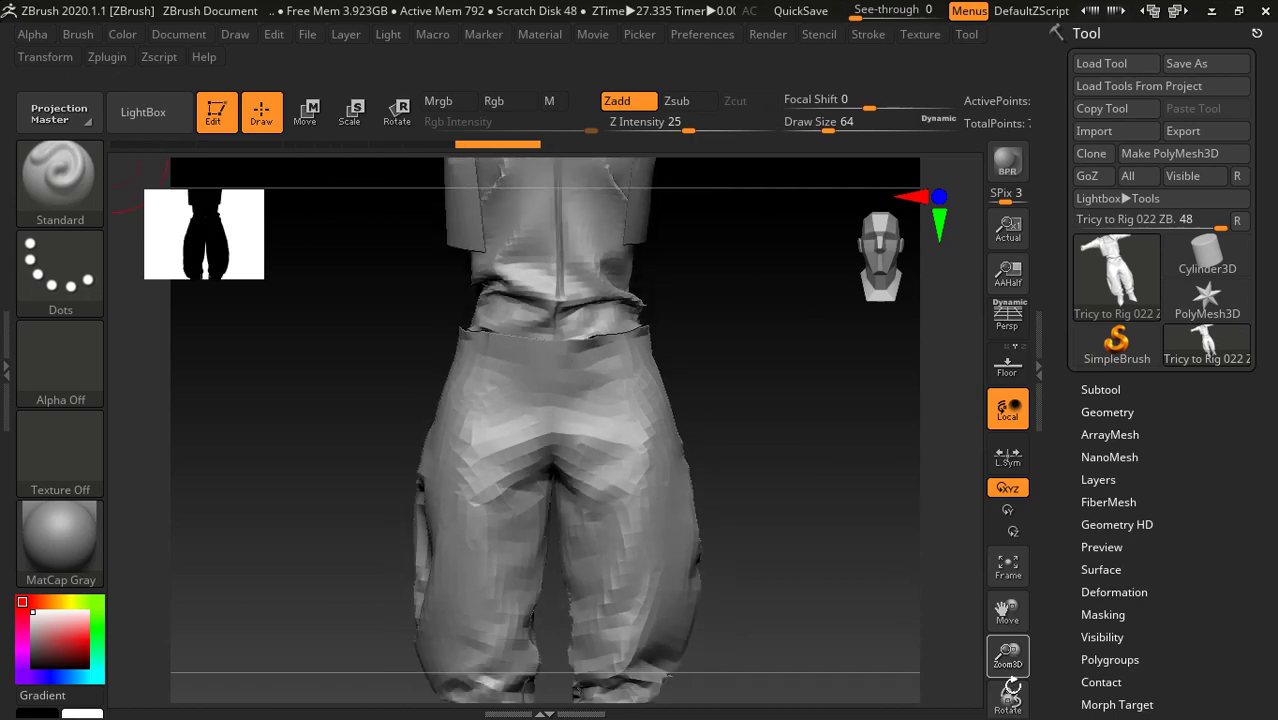
{"action": "left_click_drag", "start_coordinate": [1004, 612], "coordinate": [1012, 618]}
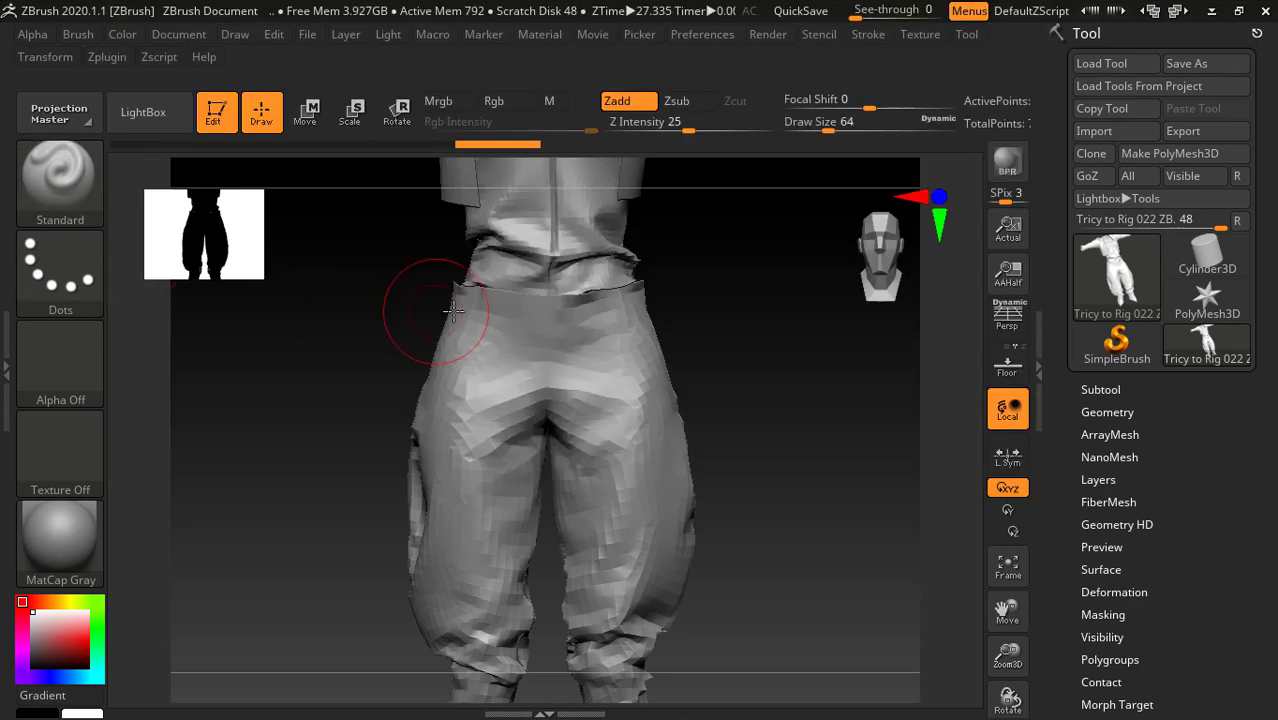
{"action": "left_click", "coordinate": [55, 203]}
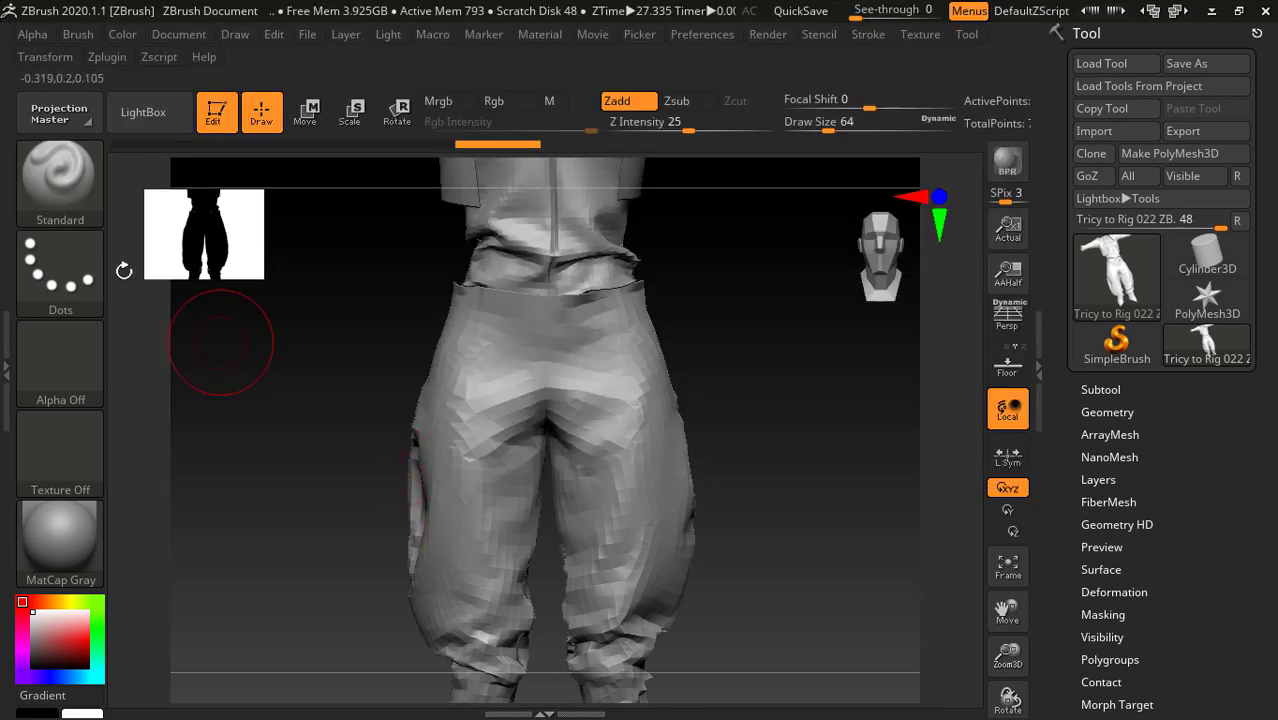
{"action": "left_click", "coordinate": [77, 203]}
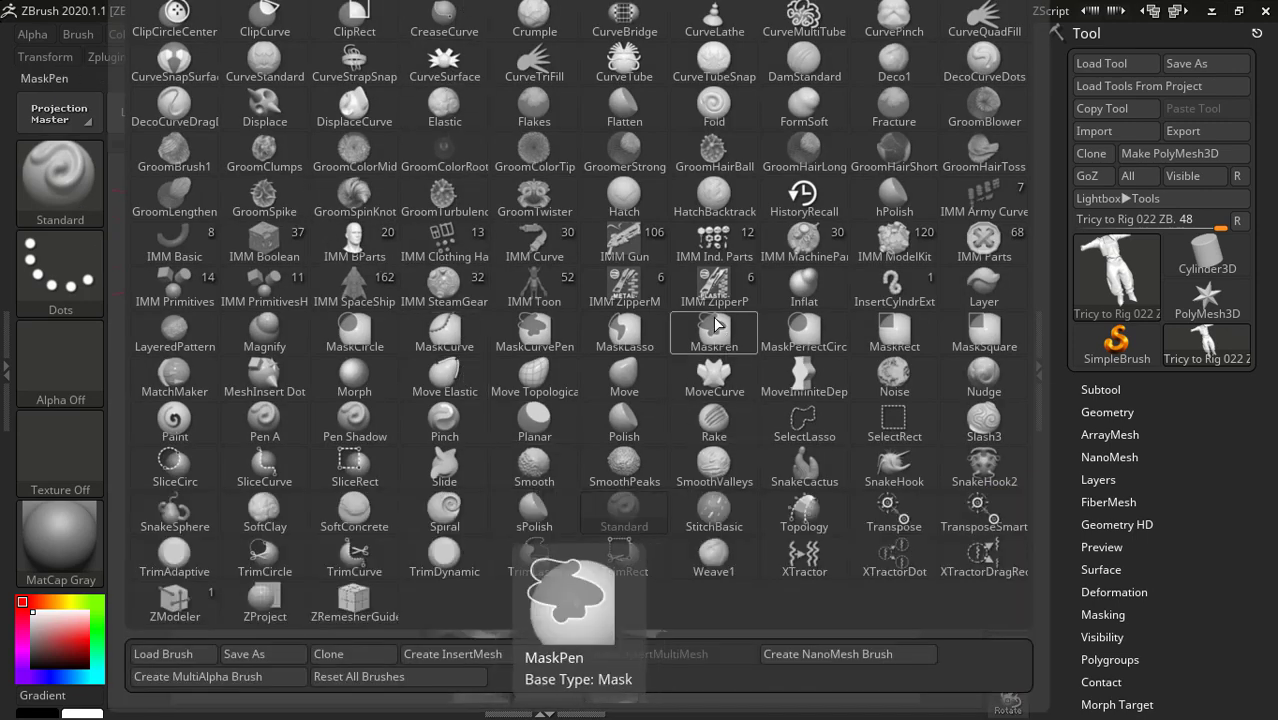
- Insert an IMM Clothing HardW Buckle Type02 on the back waistband and size it
{"action": "left_click", "coordinate": [440, 236]}
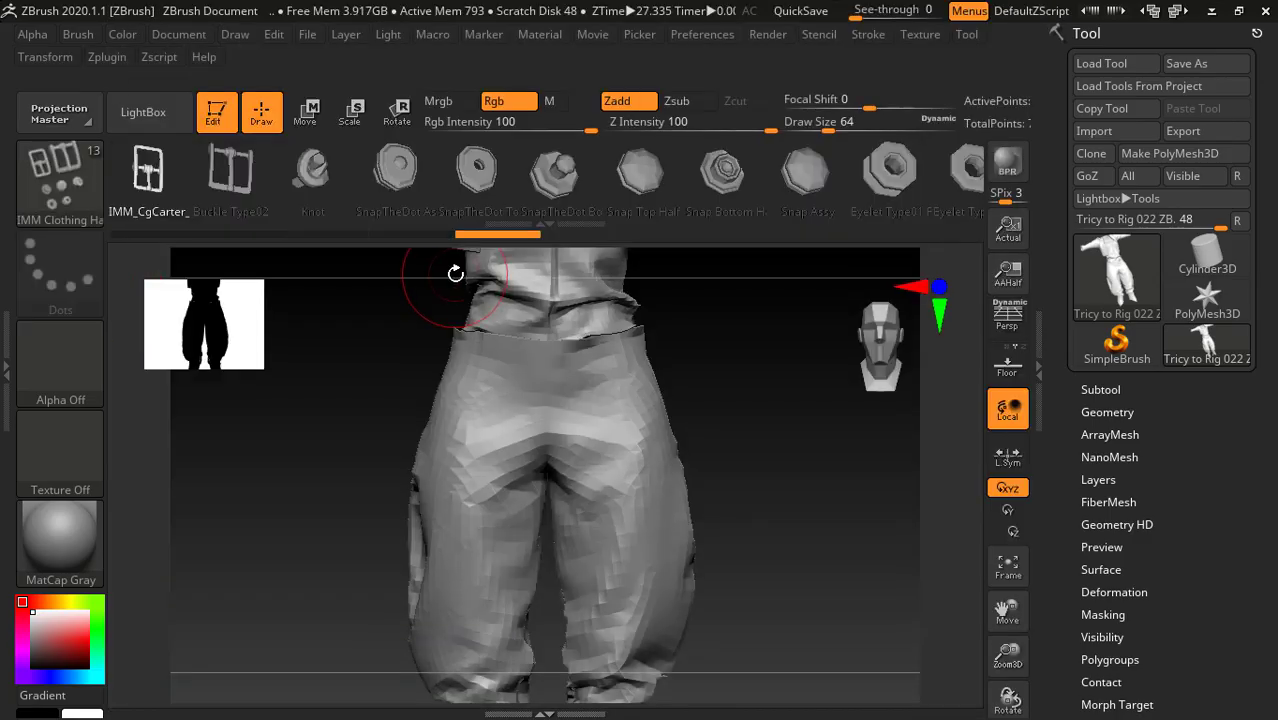
{"action": "left_click", "coordinate": [230, 170]}
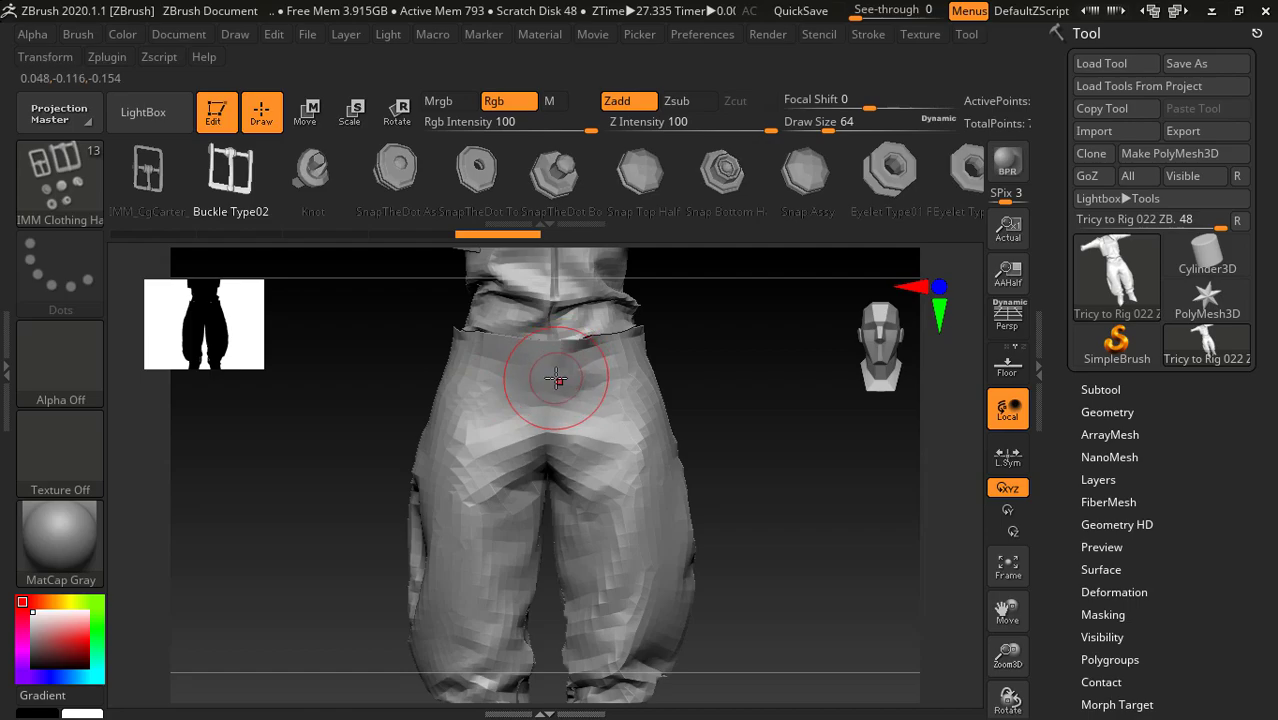
{"action": "left_click", "coordinate": [1105, 390]}
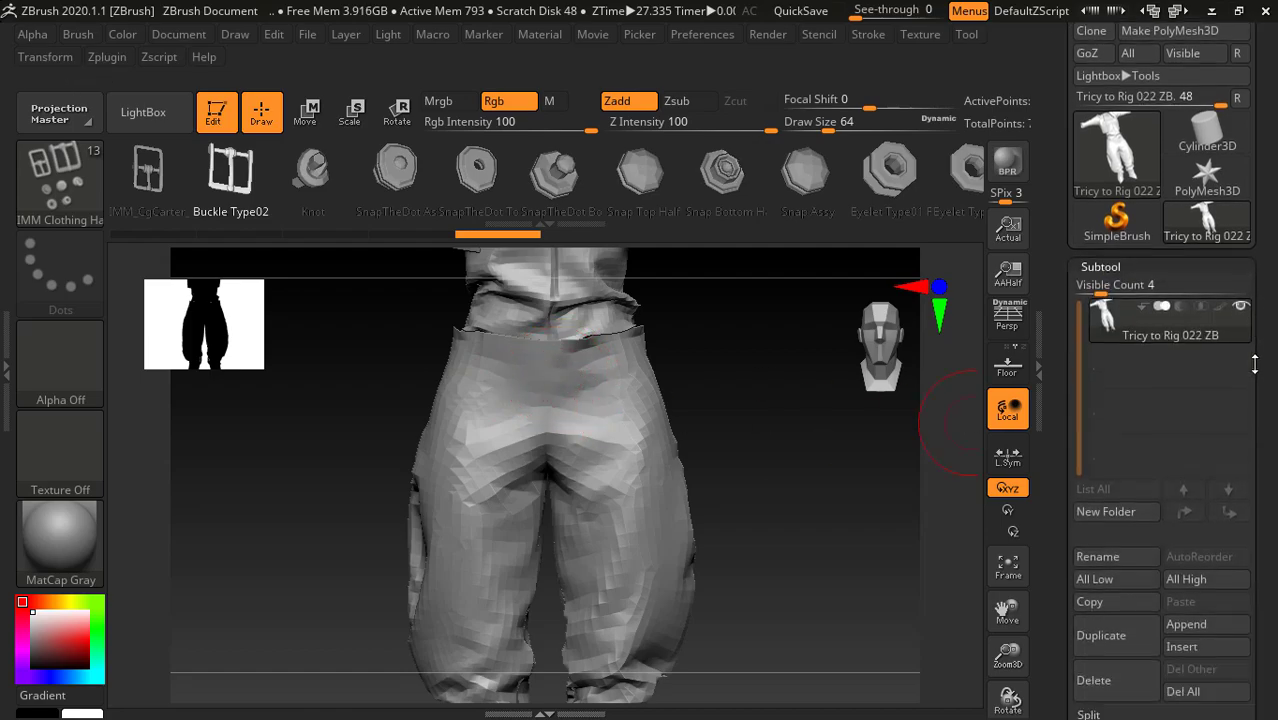
{"action": "mouse_move", "coordinate": [550, 364]}
{"action": "left_mouse_down"}
{"action": "mouse_move", "coordinate": [527, 389]}
{"action": "mouse_move", "coordinate": [521, 364]}
{"action": "left_mouse_up"}
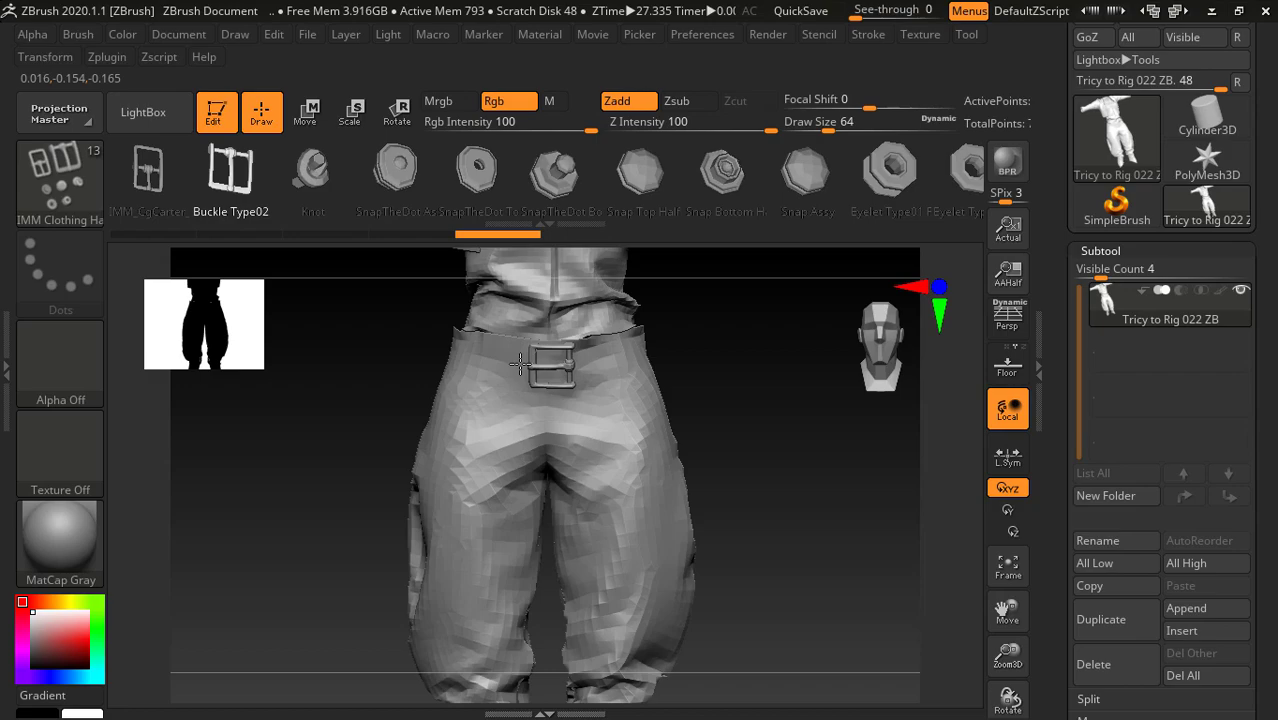
{"action": "left_click_drag", "start_coordinate": [520, 364], "coordinate": [524, 364]}
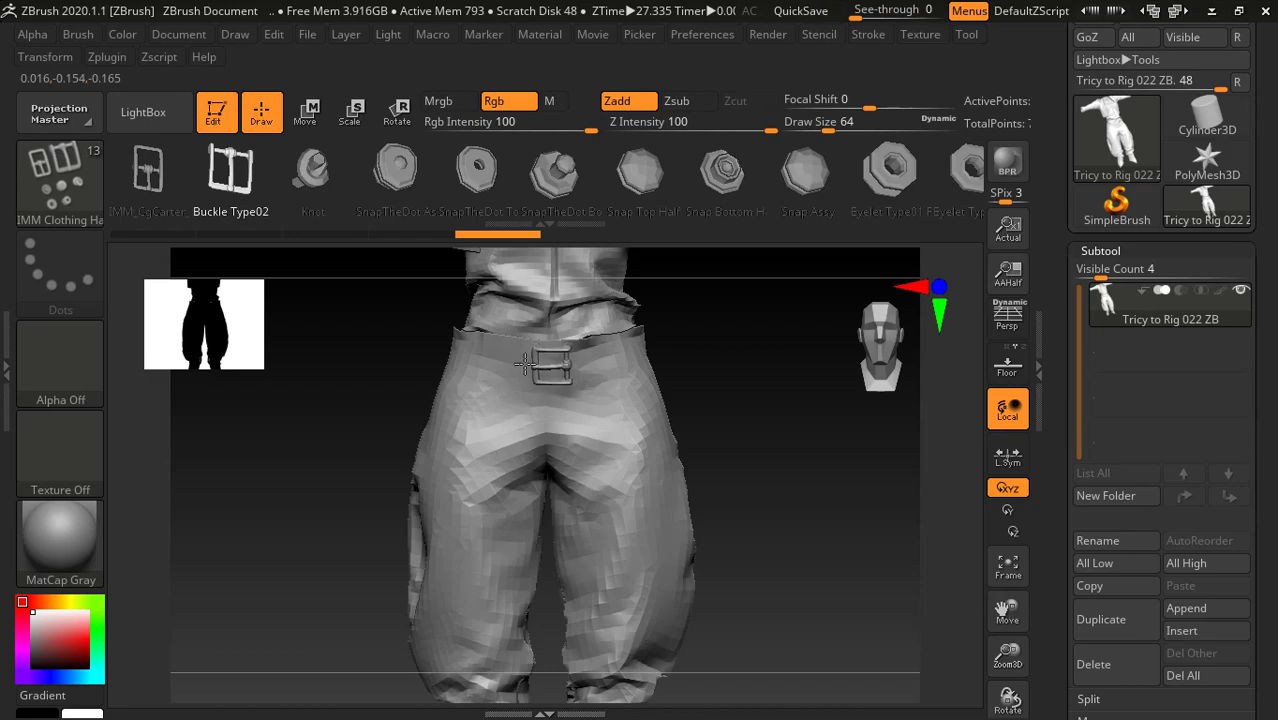
{"action": "left_click_drag", "start_coordinate": [523, 364], "coordinate": [524, 365]}
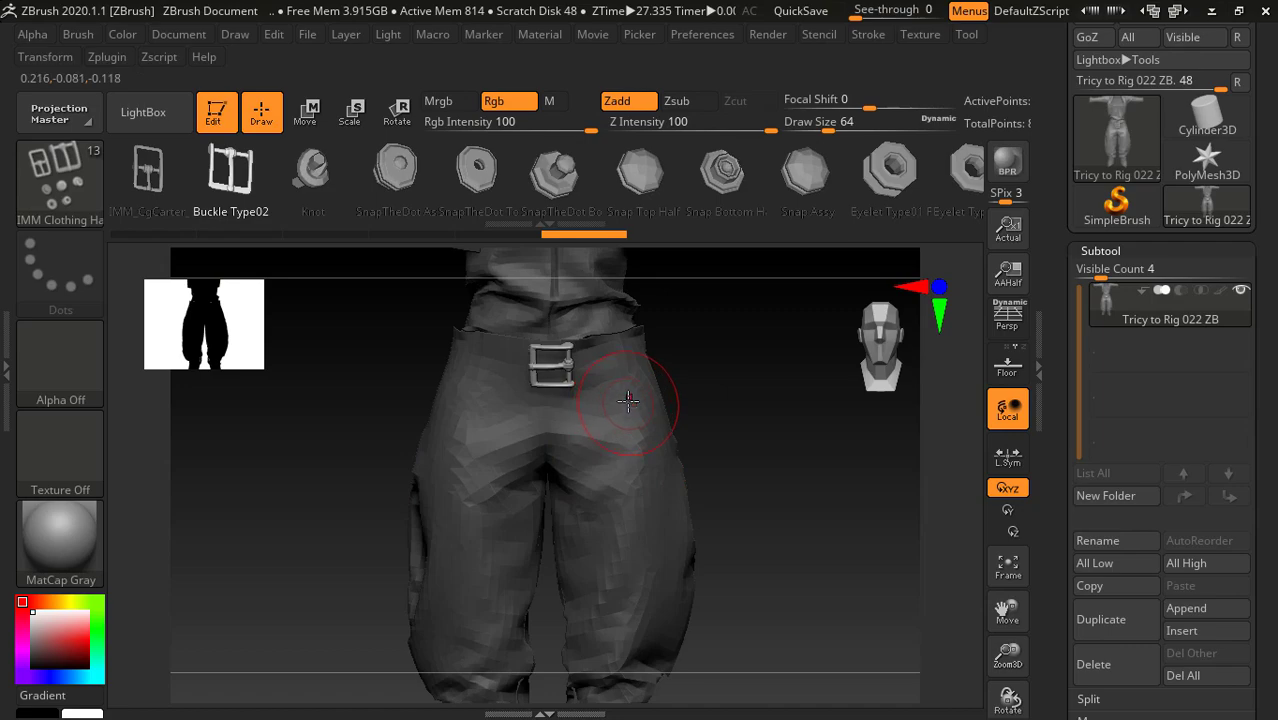
- Add a smaller buckle on each side of the main one and clear the mask
{"action": "left_click_drag", "start_coordinate": [623, 397], "coordinate": [623, 403]}
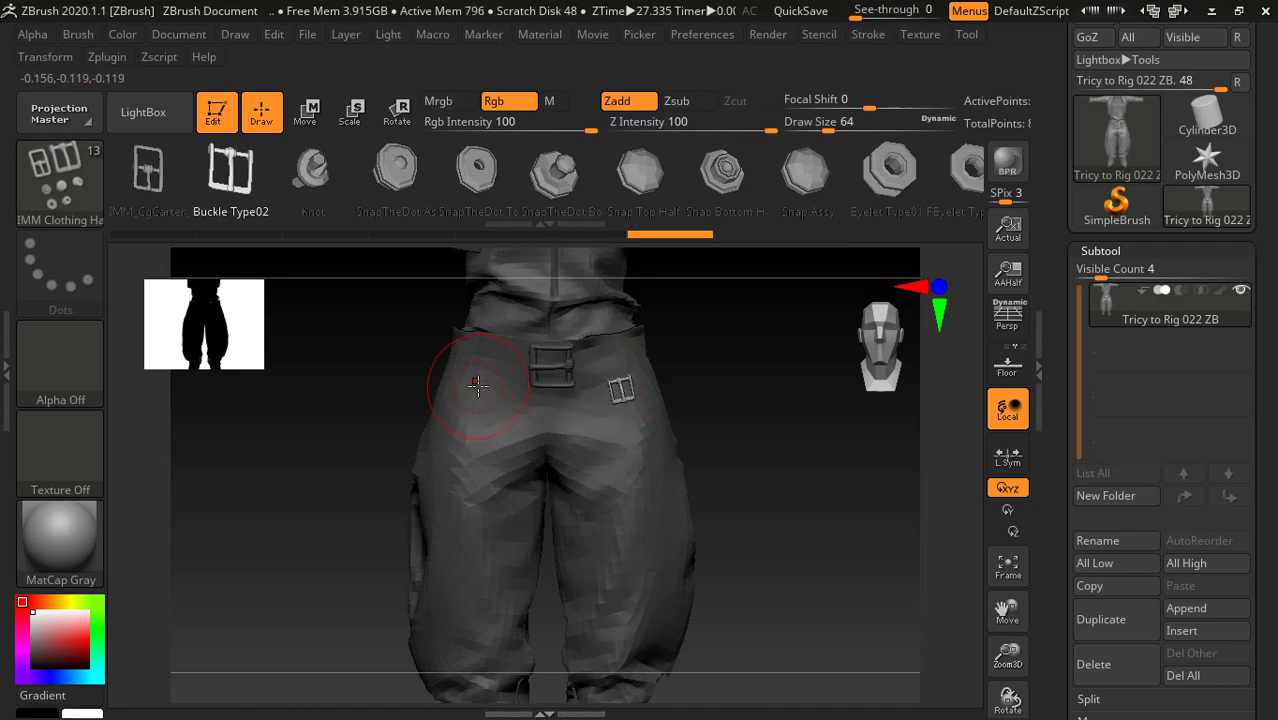
{"action": "left_click_drag", "start_coordinate": [478, 391], "coordinate": [477, 403]}
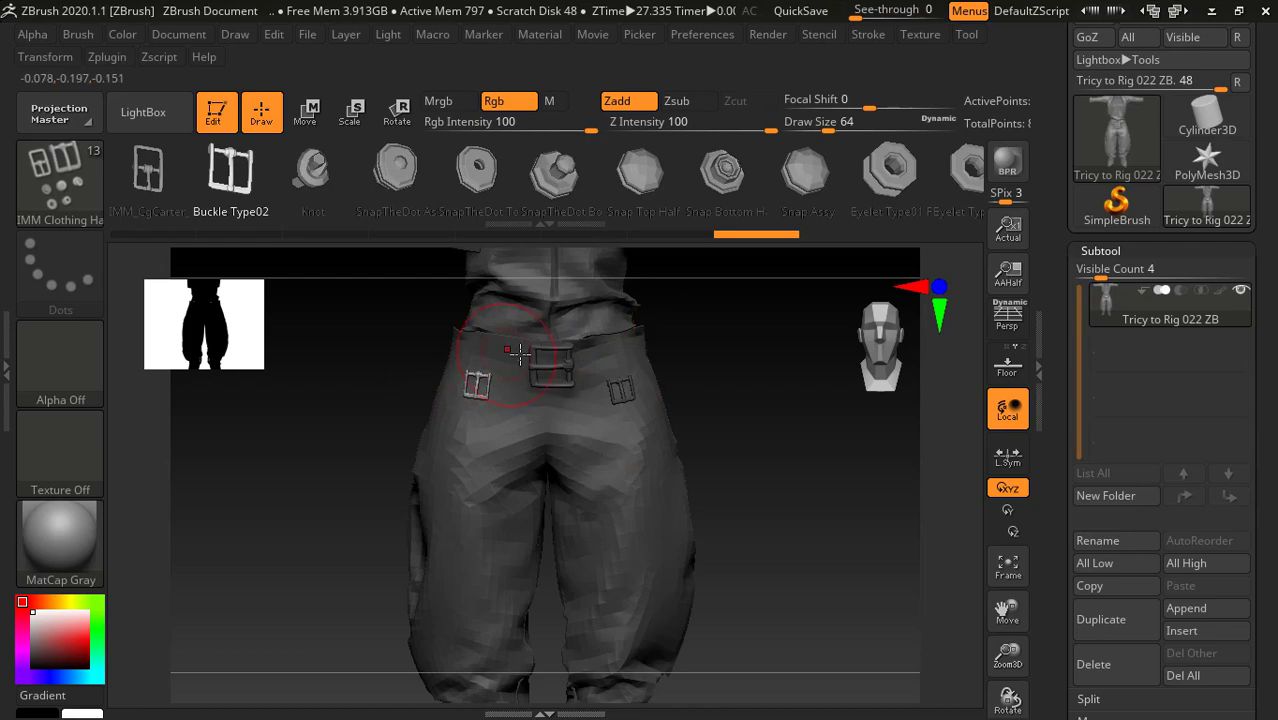
{"action": "left_click", "coordinate": [778, 382], "text": "ctrl"}
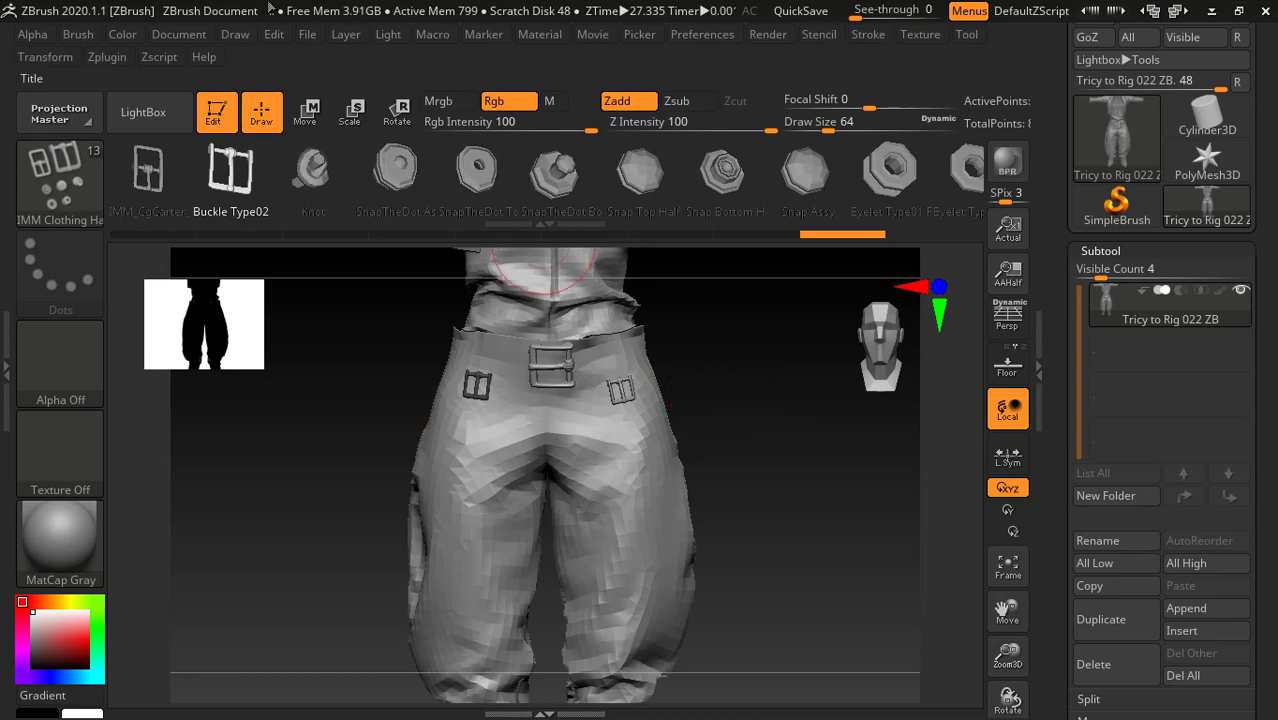
{"action": "left_click", "coordinate": [78, 34]}
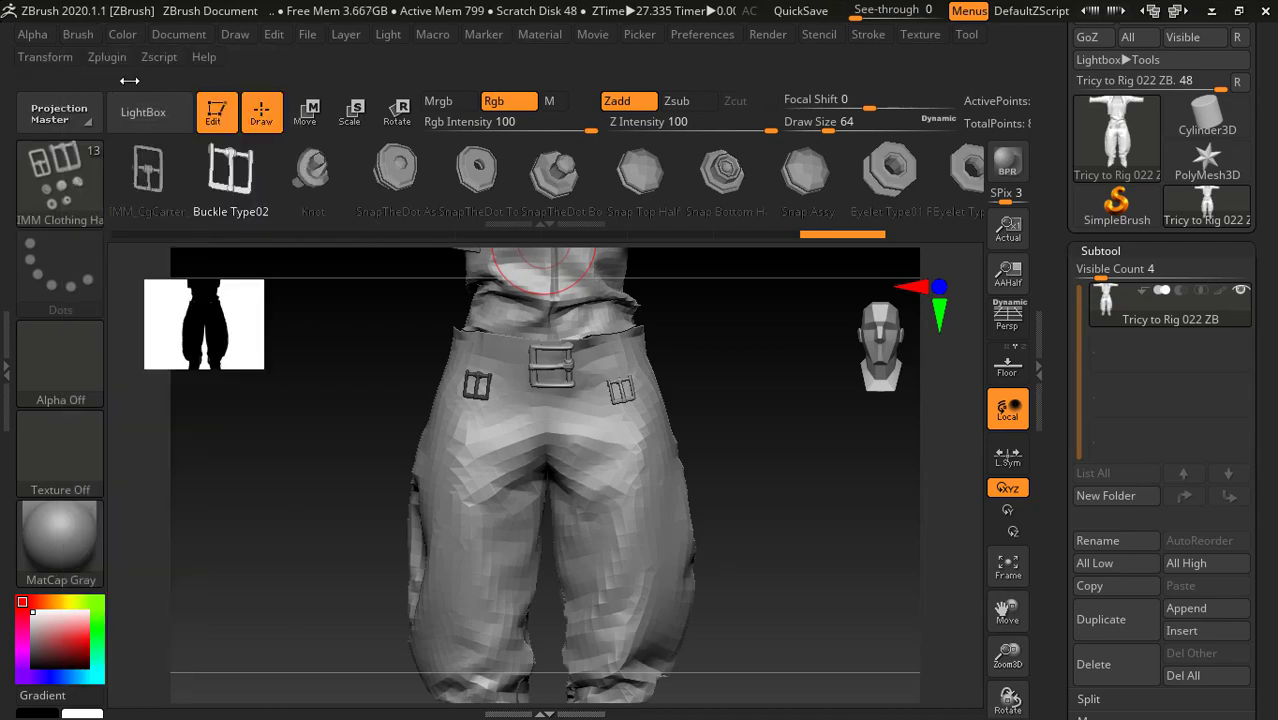
{"action": "left_click", "coordinate": [107, 57]}
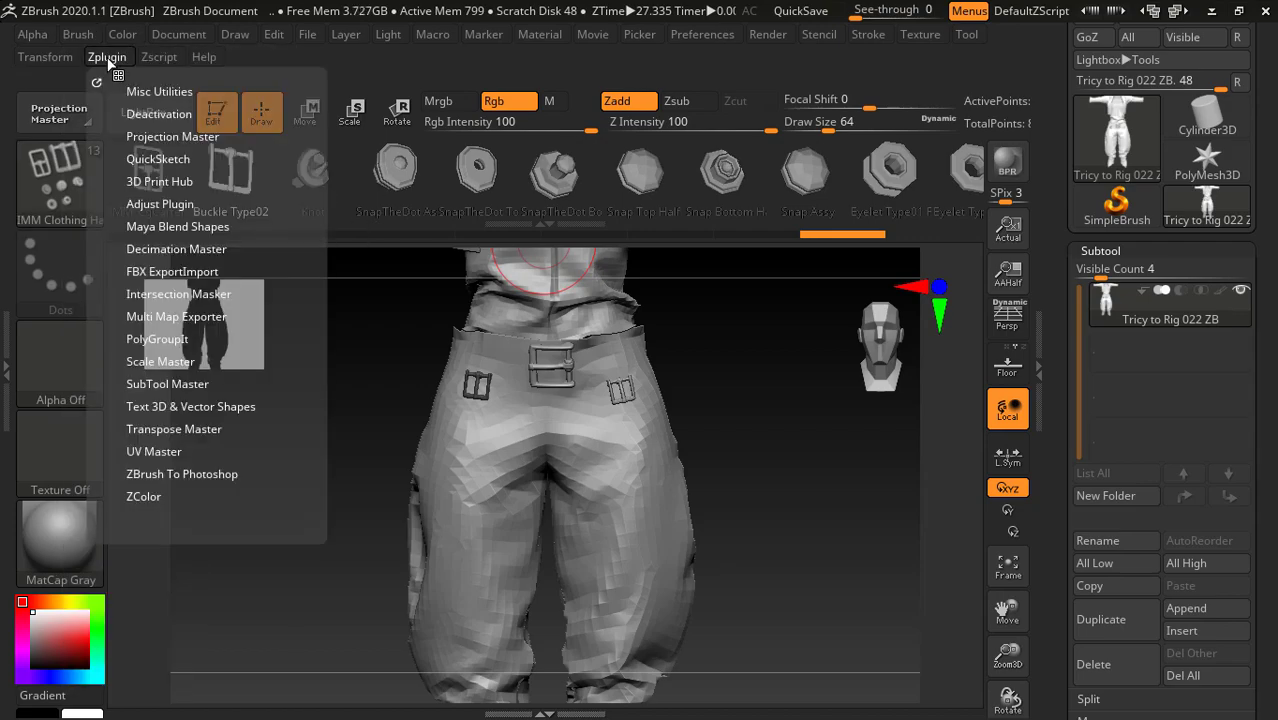
- Export the subtool via FBX ExportImport with ' belts' appended to the file name
{"action": "left_click", "coordinate": [158, 272]}
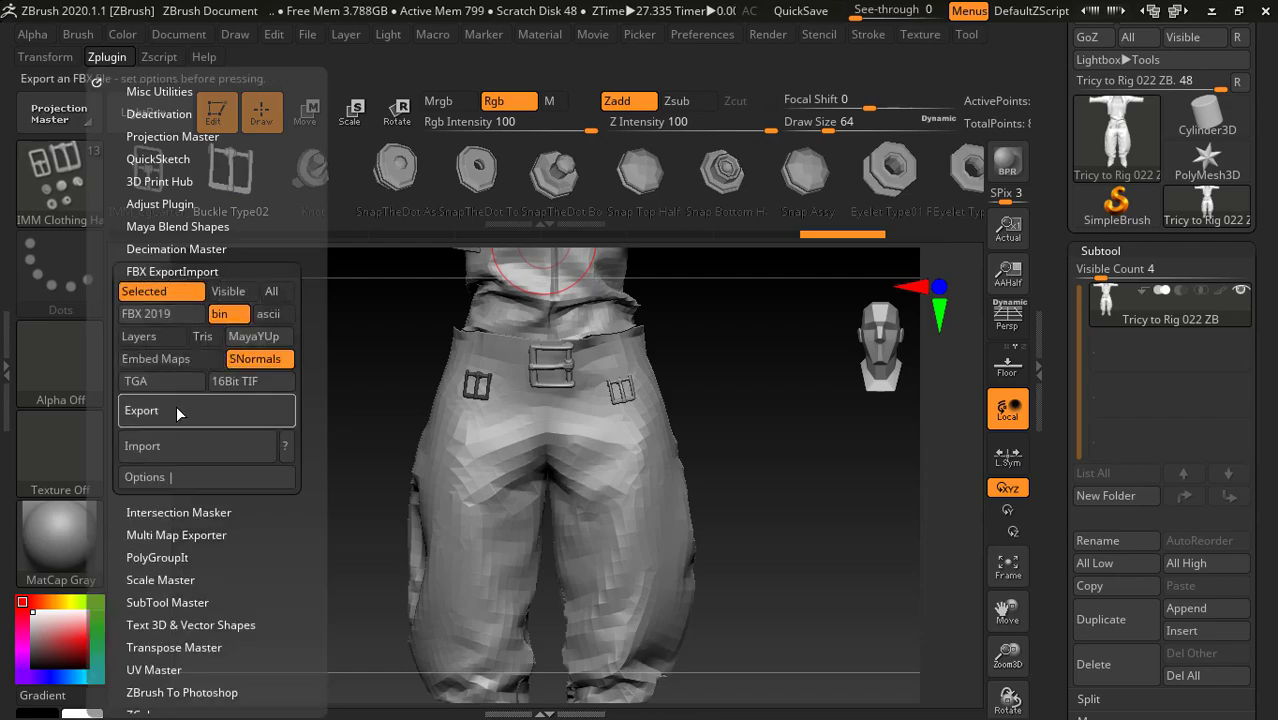
{"action": "left_click", "coordinate": [141, 410]}
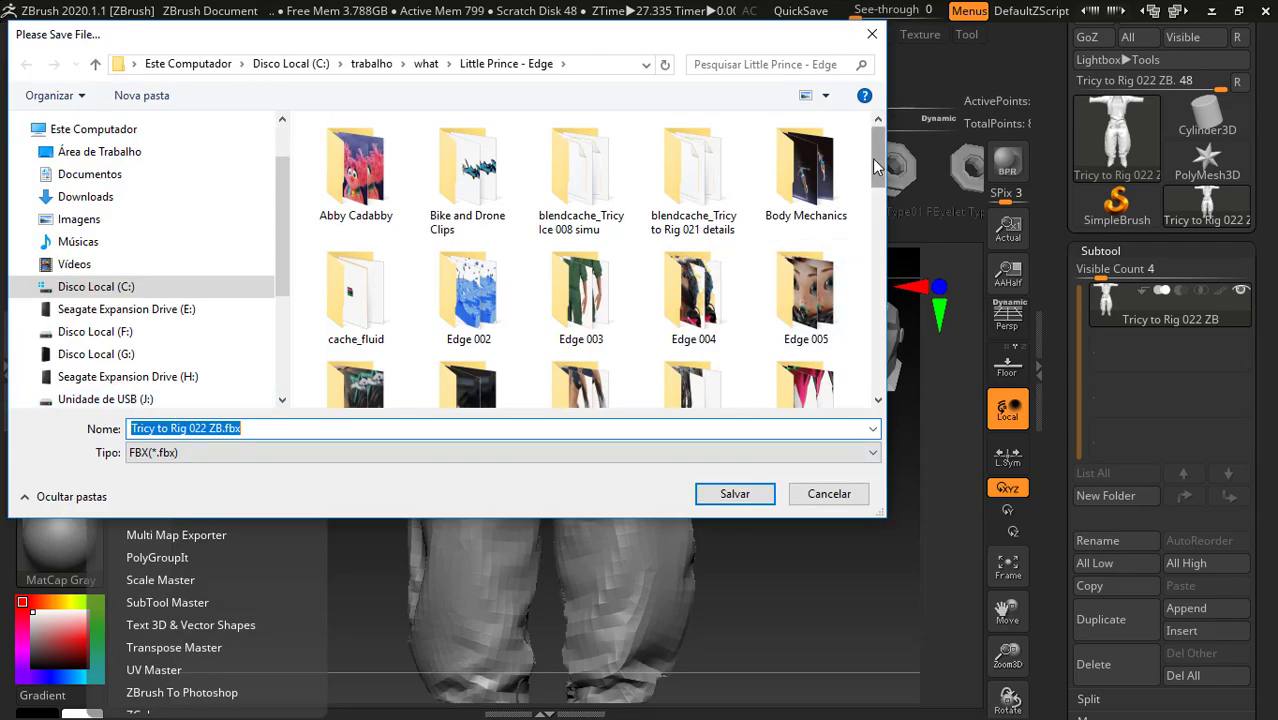
{"action": "left_click_drag", "start_coordinate": [880, 160], "coordinate": [880, 432]}
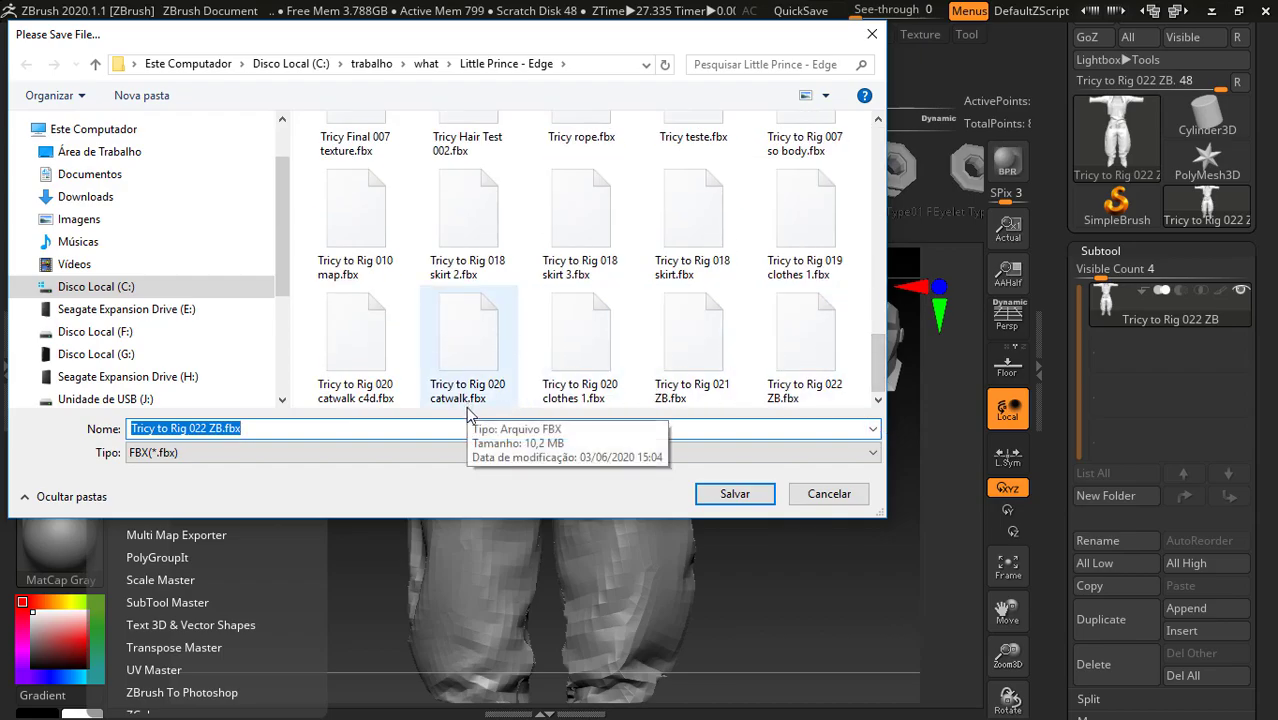
{"action": "left_click", "coordinate": [222, 428]}
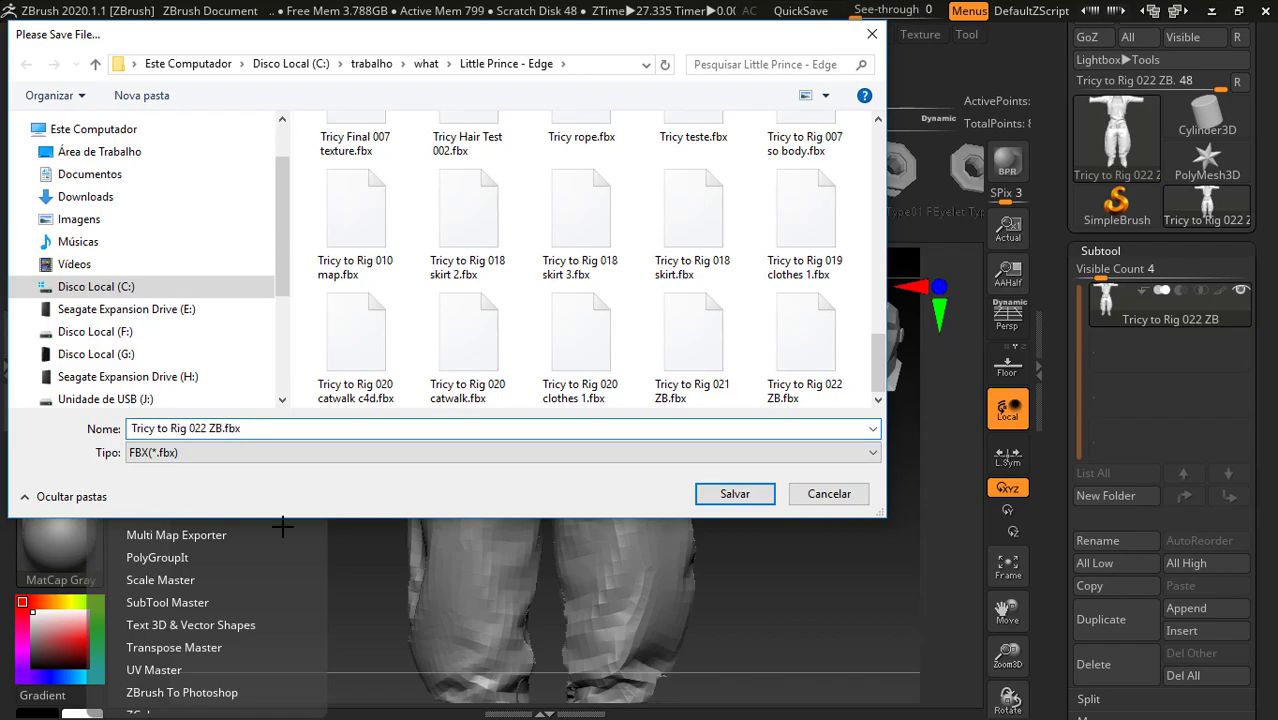
{"action": "type", "text": "belt"}
{"action": "type", "text": "s"}
{"action": "left_click", "coordinate": [775, 494]}
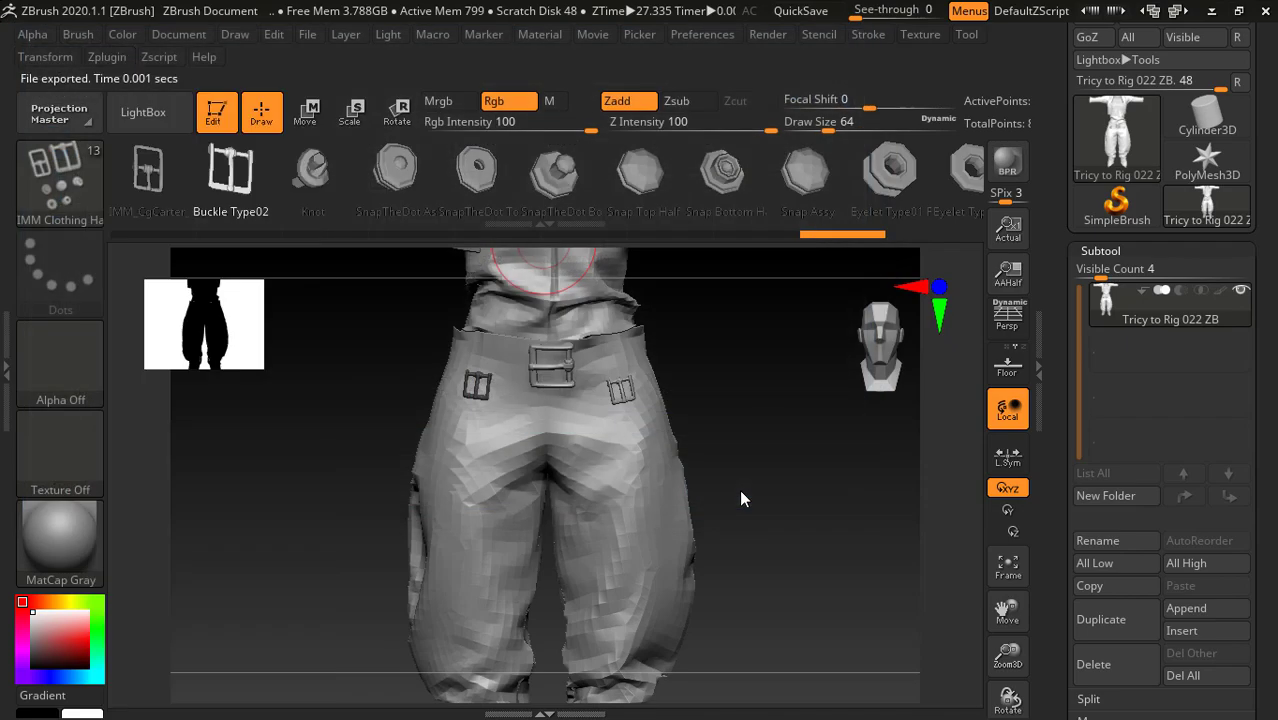
- Return to Blender, play and stop the animation, and set the playhead to frame 125
{"action": "left_click", "coordinate": [1212, 12]}
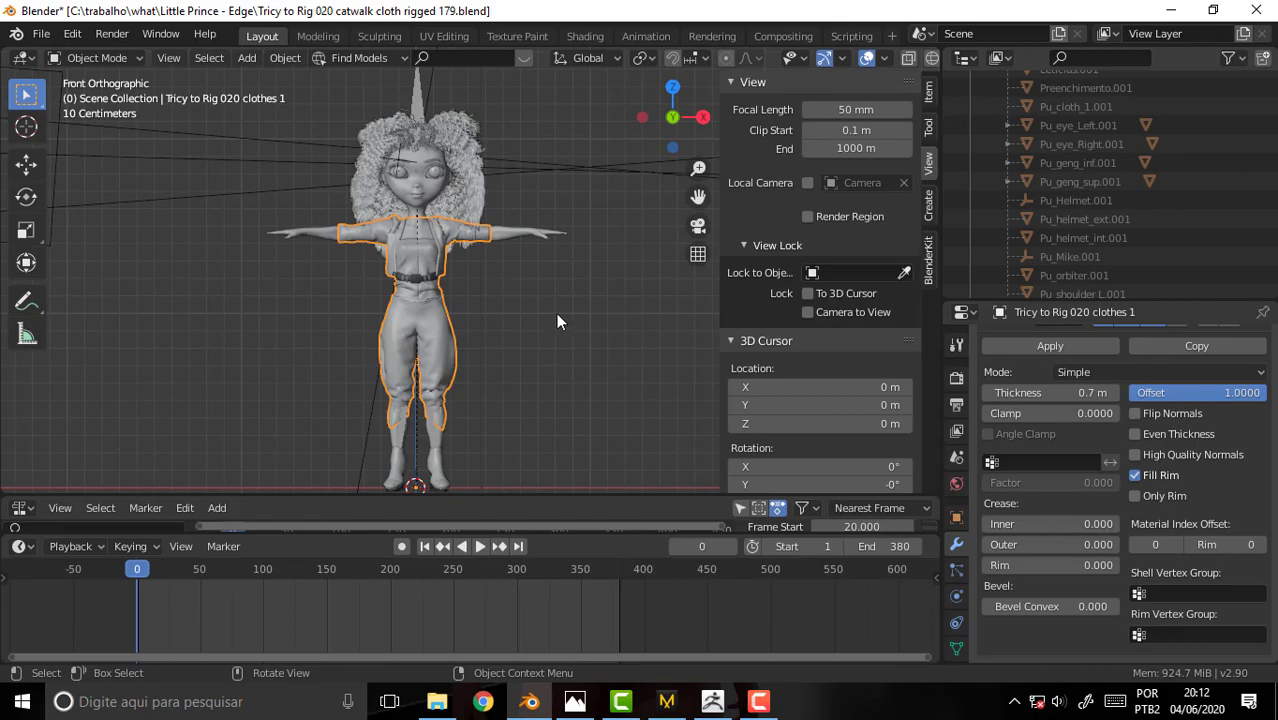
{"action": "mouse_move", "coordinate": [567, 295]}
{"action": "middle_mouse_down"}
{"action": "mouse_move", "coordinate": [534, 344]}
{"action": "mouse_move", "coordinate": [456, 316]}
{"action": "mouse_move", "coordinate": [617, 321]}
{"action": "middle_mouse_up"}
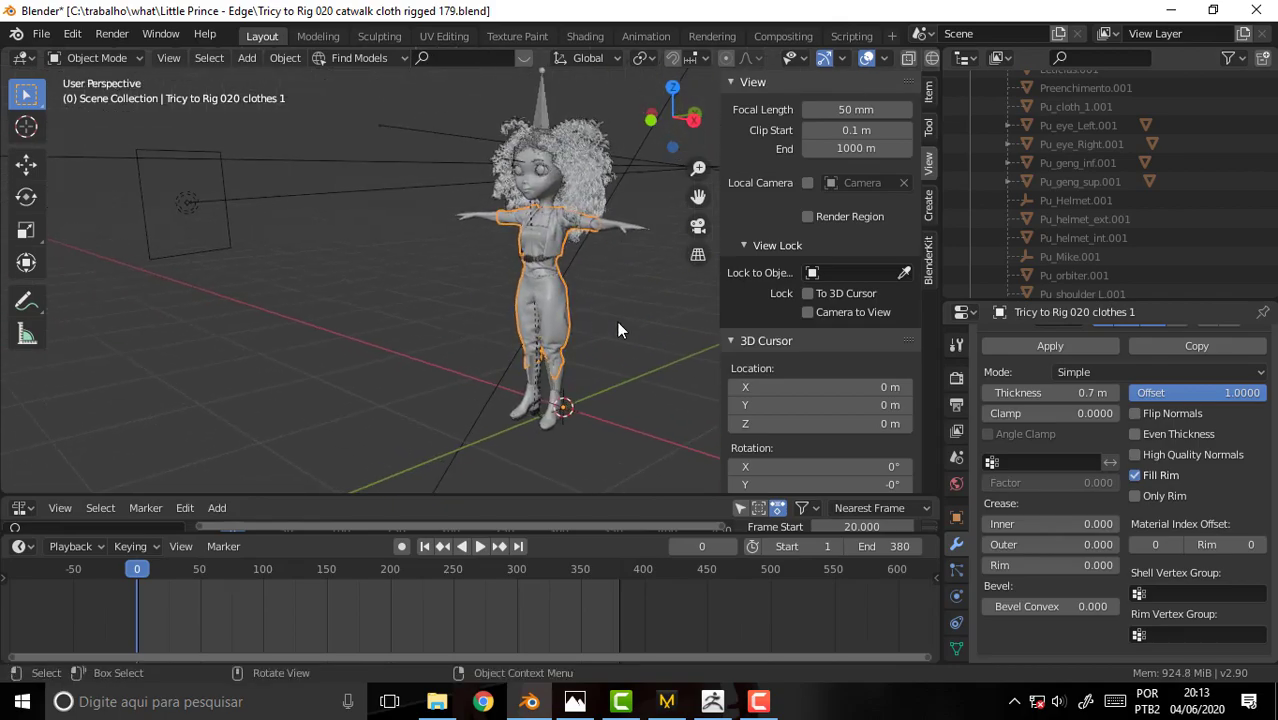
{"action": "scroll", "coordinate": [617, 321], "scroll_direction": "up", "scroll_amount": 2}
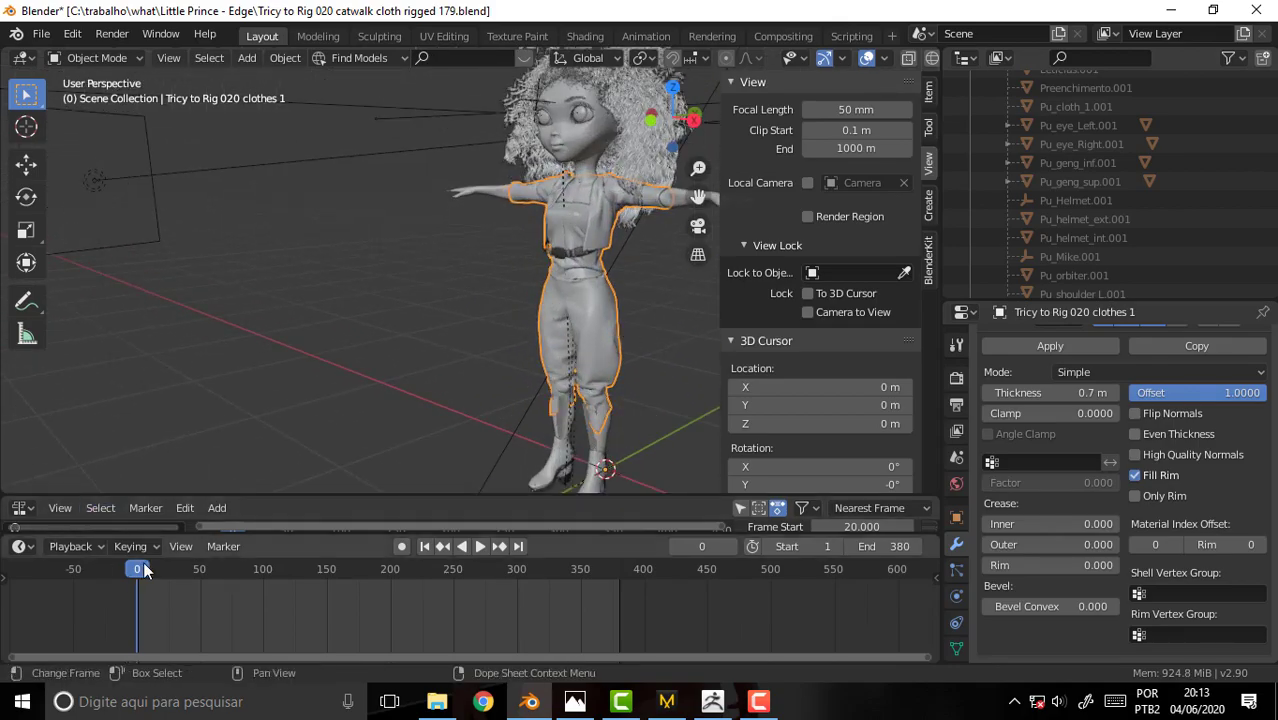
{"action": "key", "text": "space"}
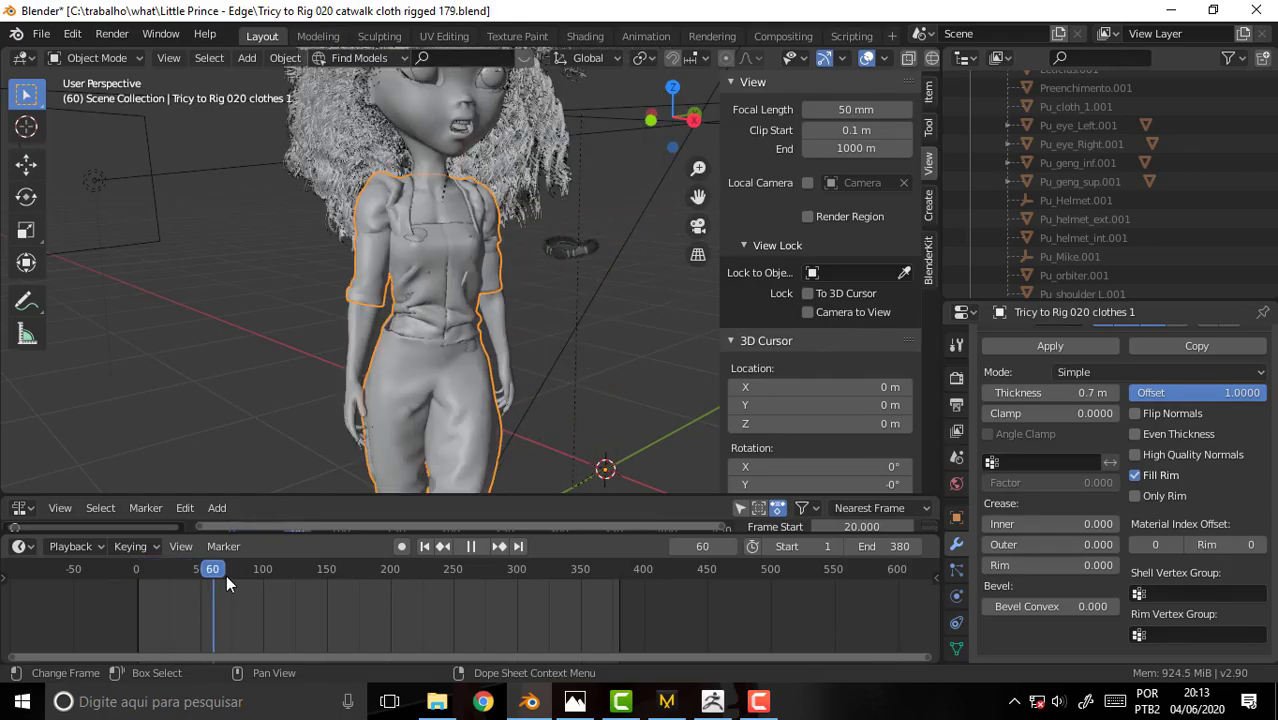
{"action": "key", "text": "space"}
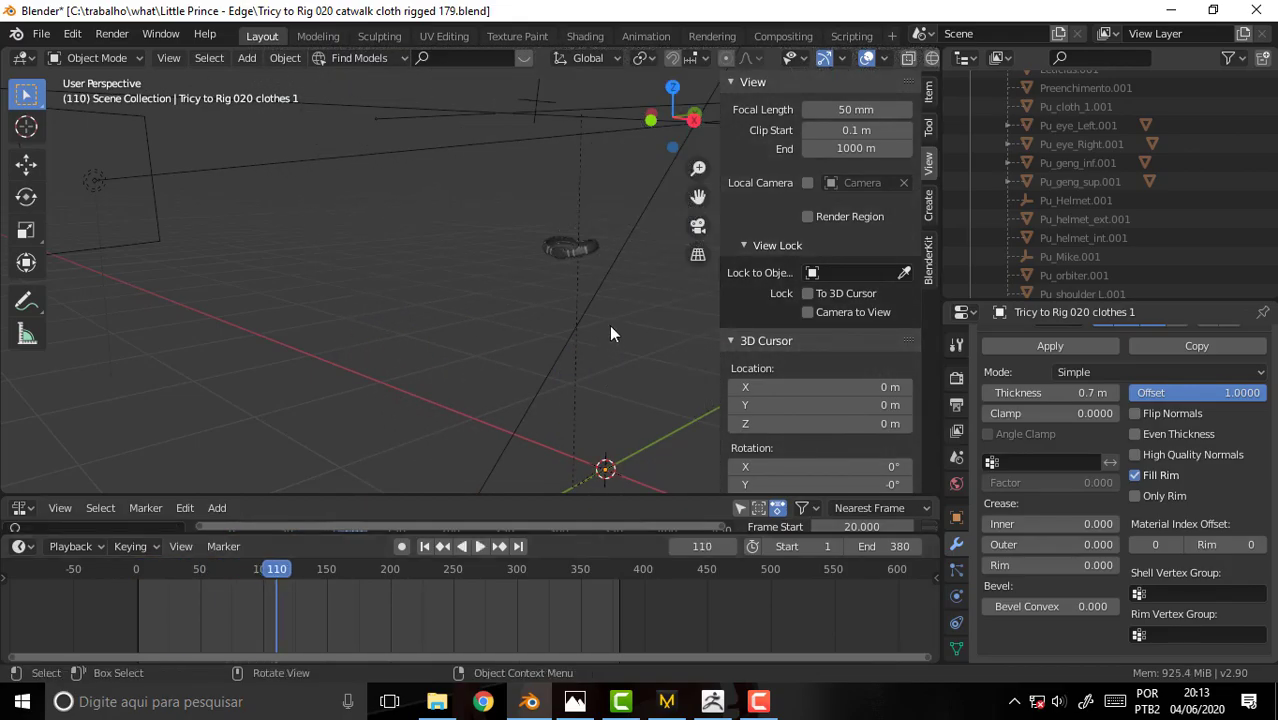
{"action": "left_click_drag", "start_coordinate": [697, 196], "coordinate": [609, 196]}
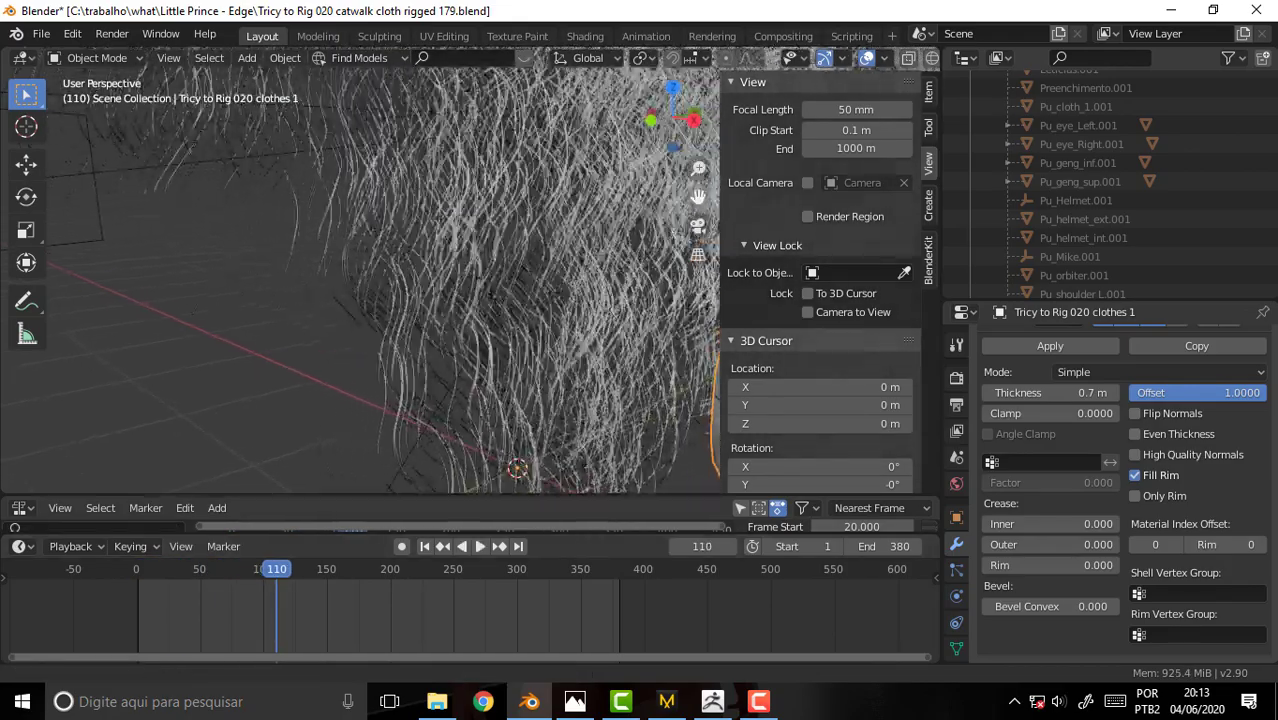
{"action": "left_click_drag", "start_coordinate": [278, 570], "coordinate": [295, 564]}
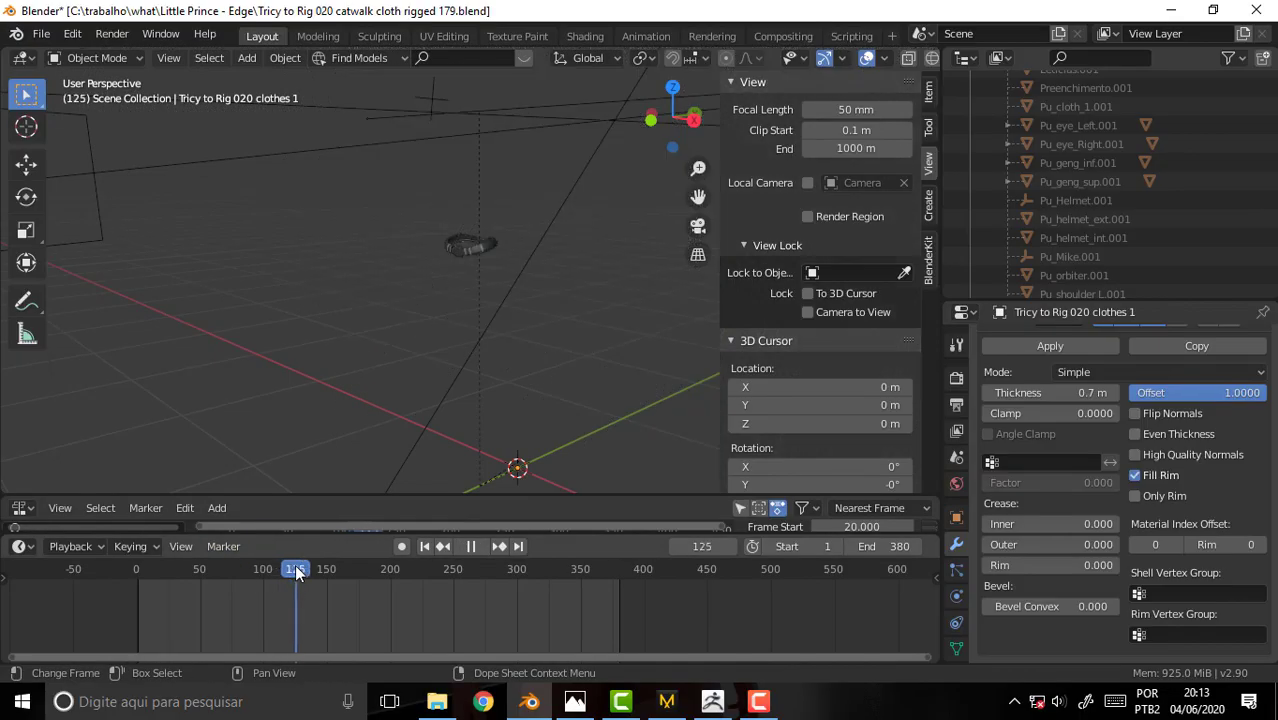
{"action": "left_click", "coordinate": [40, 38]}
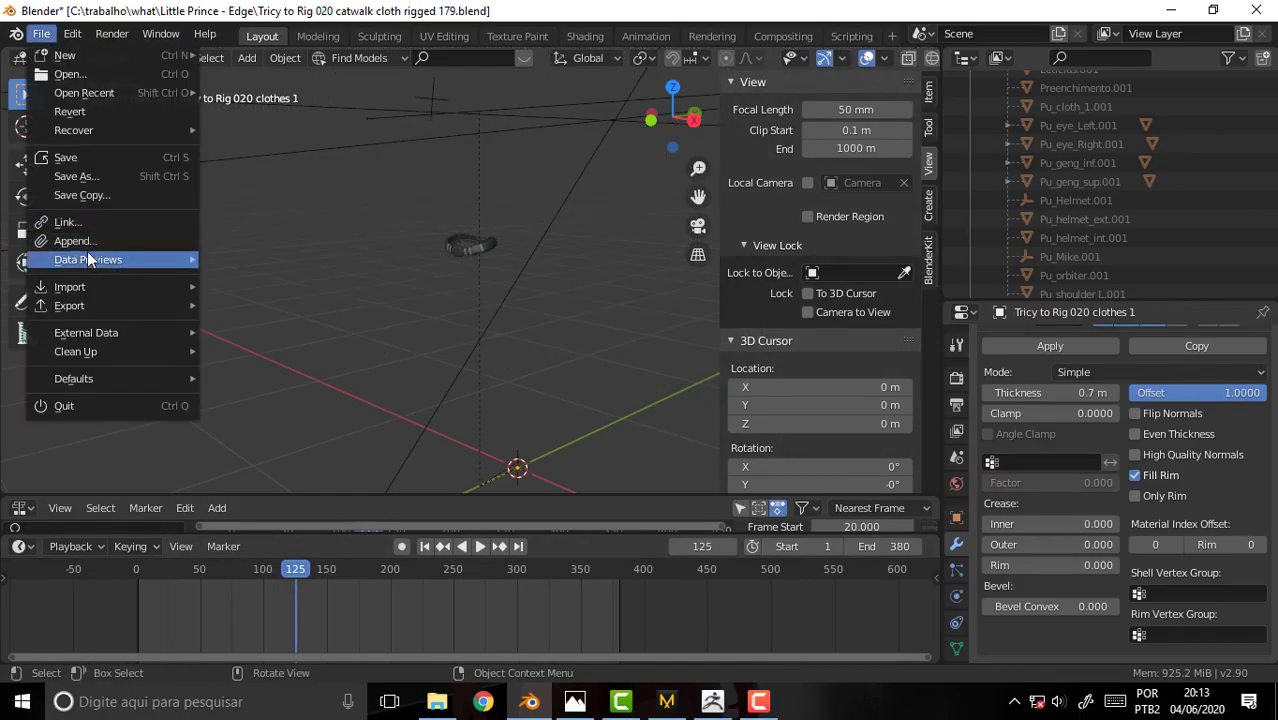
{"action": "mouse_move", "coordinate": [70, 287]}
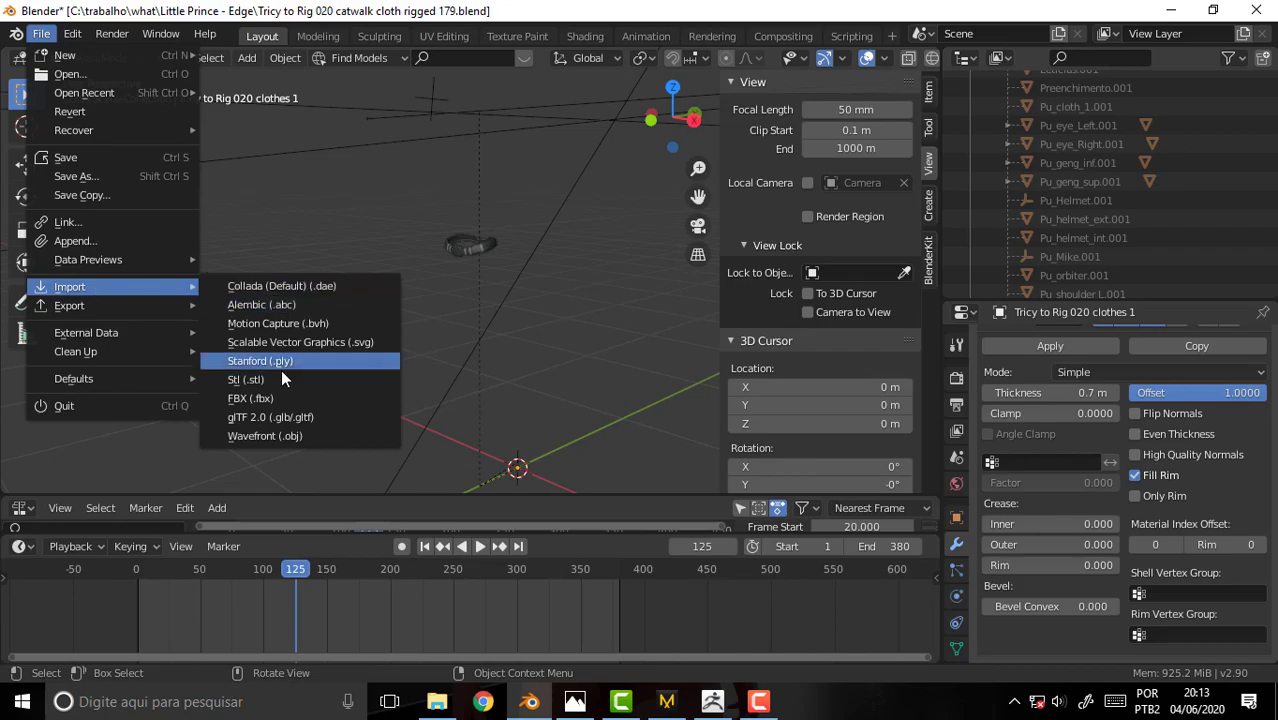
- Import the FBX file 'Tricy to Rig 022 ZB belts.fbx' into the scene
{"action": "left_click", "coordinate": [387, 400]}
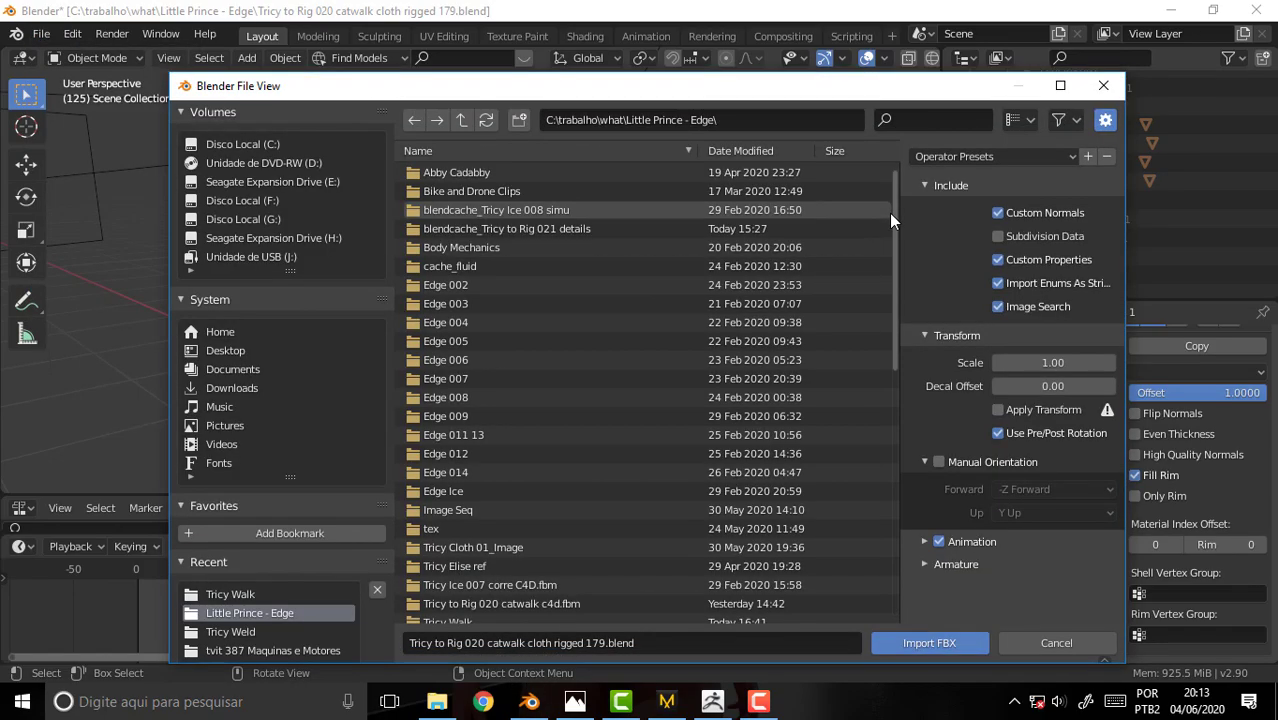
{"action": "left_click_drag", "start_coordinate": [897, 211], "coordinate": [872, 589]}
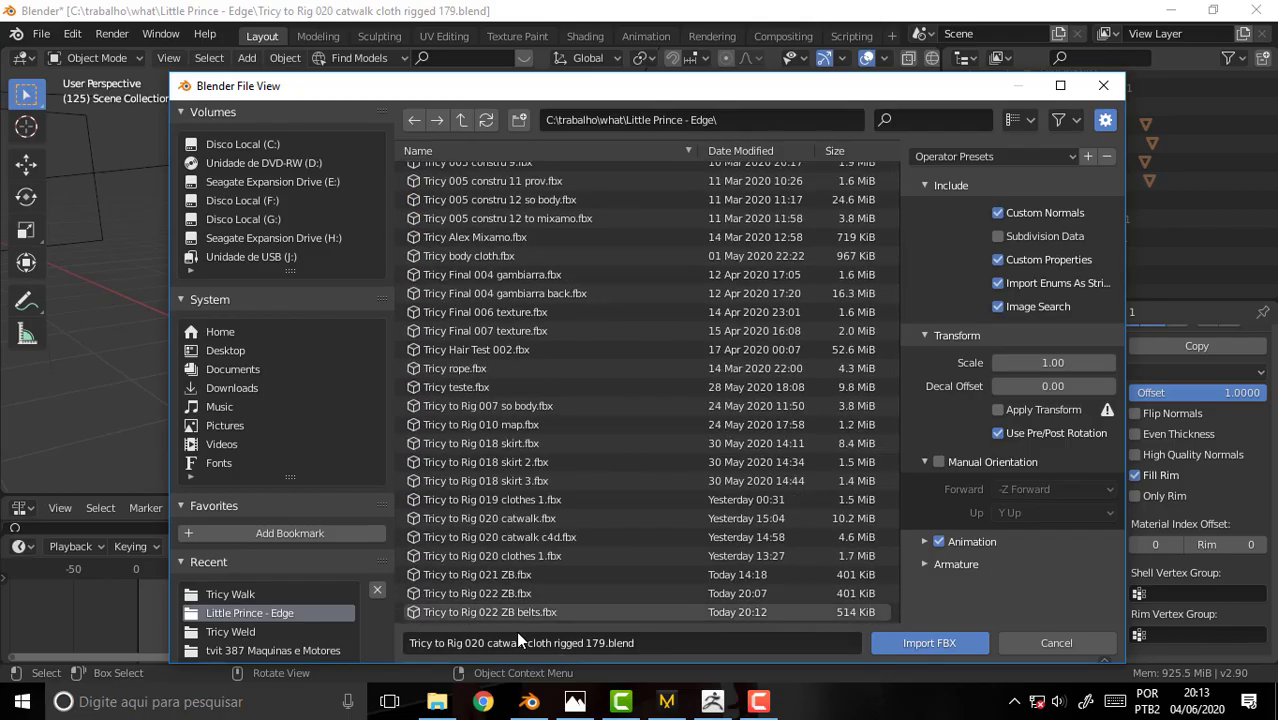
{"action": "left_click", "coordinate": [500, 612]}
{"action": "left_click", "coordinate": [925, 643]}
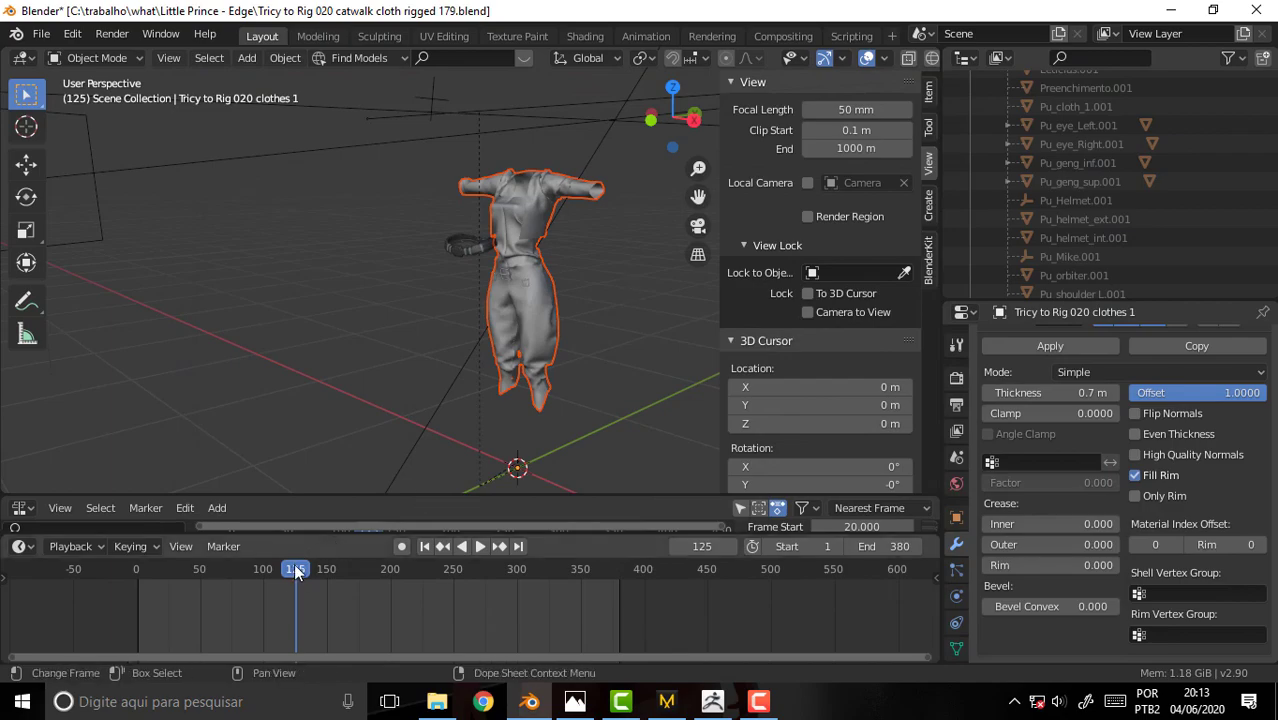
- Play the animation, rewind it to frame 0, and frame the character from the side
{"action": "key", "text": "space"}
{"action": "left_click_drag", "start_coordinate": [295, 572], "coordinate": [93, 580]}
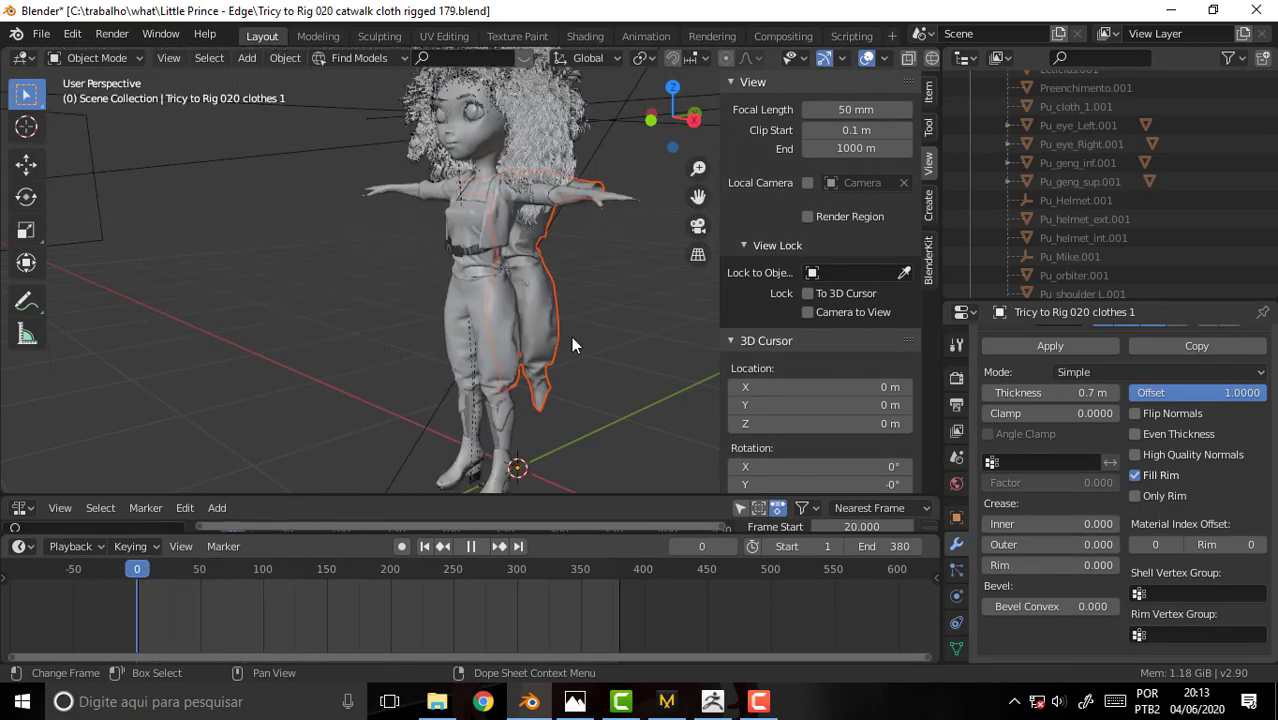
{"action": "key", "text": "space"}
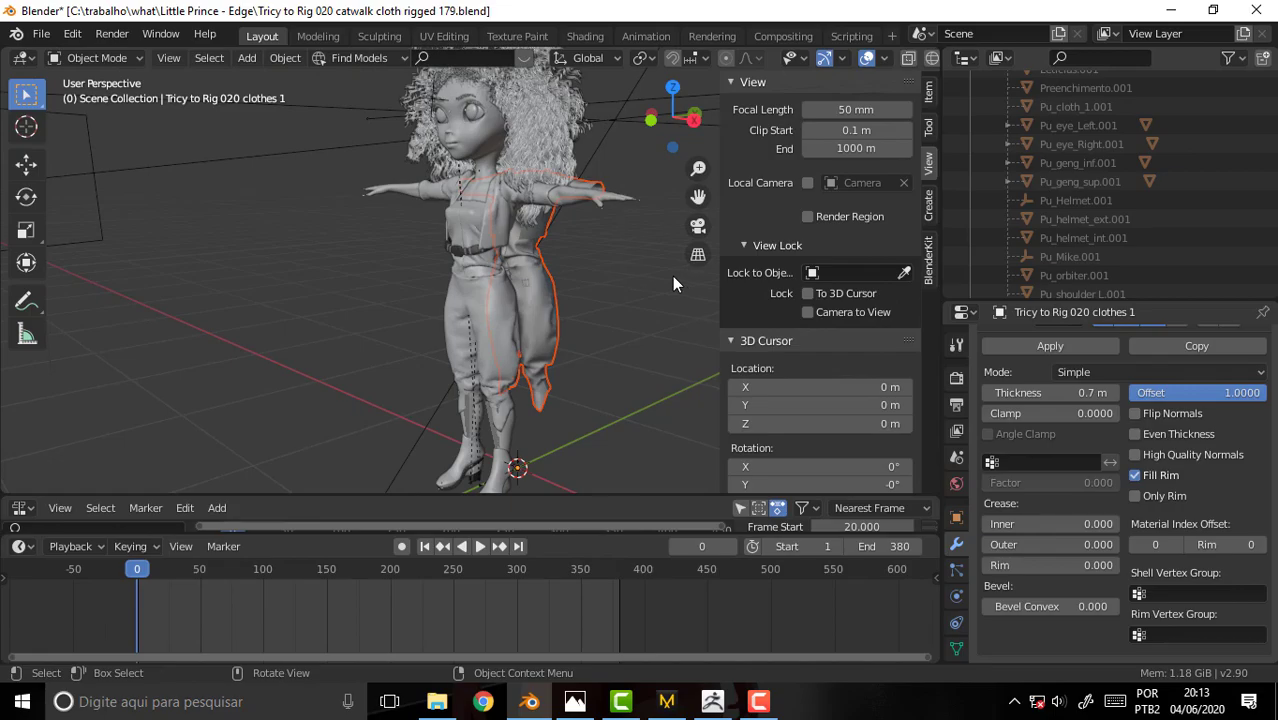
{"action": "mouse_move", "coordinate": [672, 276]}
{"action": "middle_mouse_down"}
{"action": "mouse_move", "coordinate": [564, 280]}
{"action": "mouse_move", "coordinate": [625, 226]}
{"action": "middle_mouse_up"}
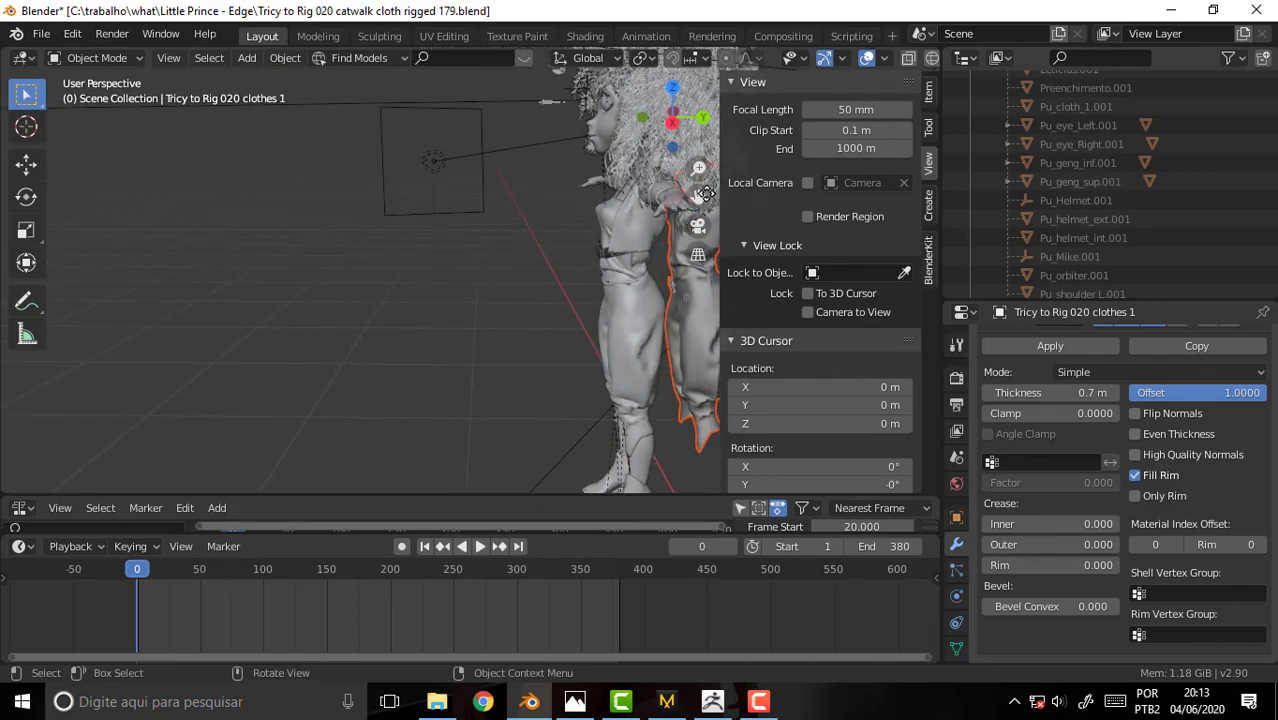
{"action": "left_click_drag", "start_coordinate": [705, 193], "coordinate": [610, 365]}
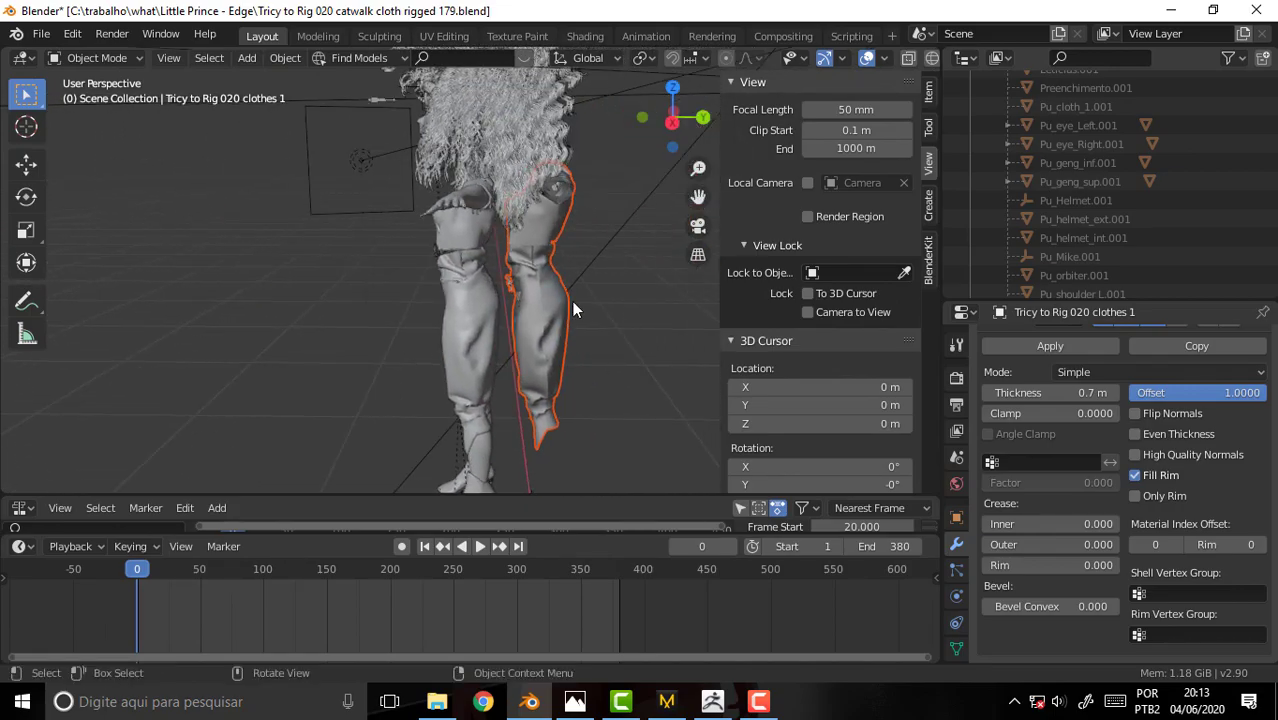
- Nudge the imported outfit along Y, then down along Z by 0.014902 m onto Tricy
{"action": "key", "text": "g"}
{"action": "key", "text": "y"}
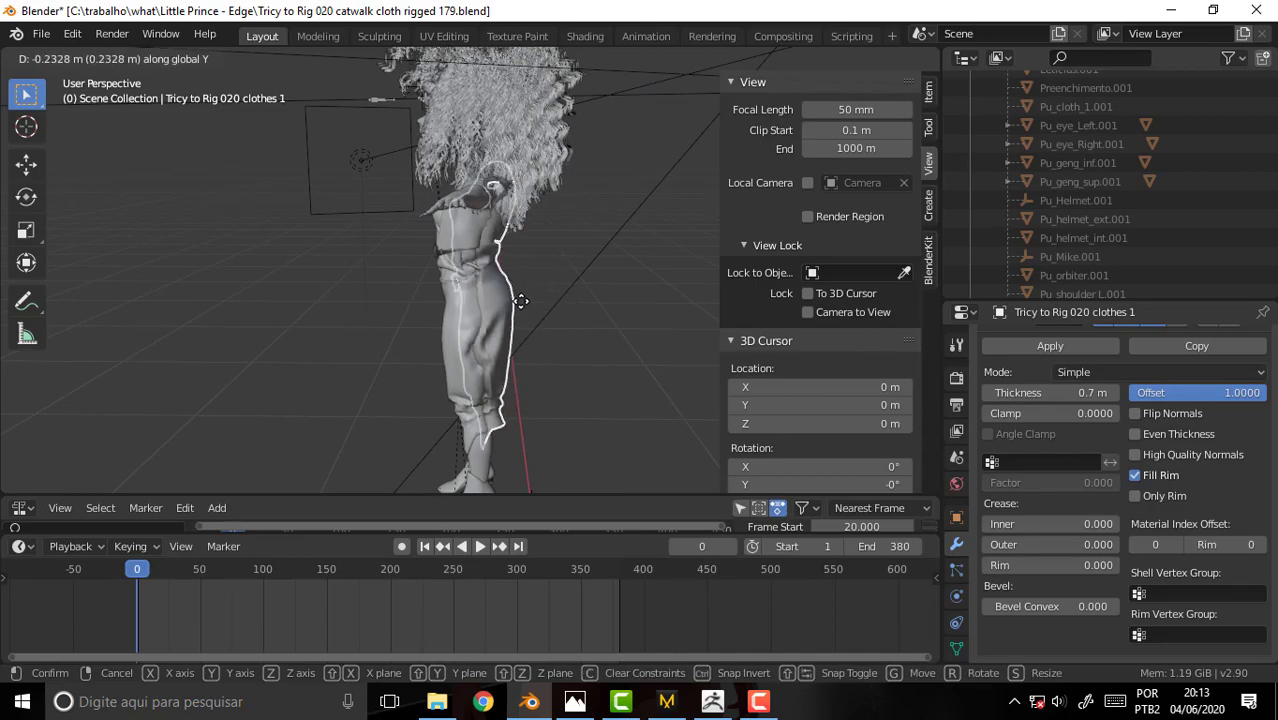
{"action": "left_click", "coordinate": [508, 297]}
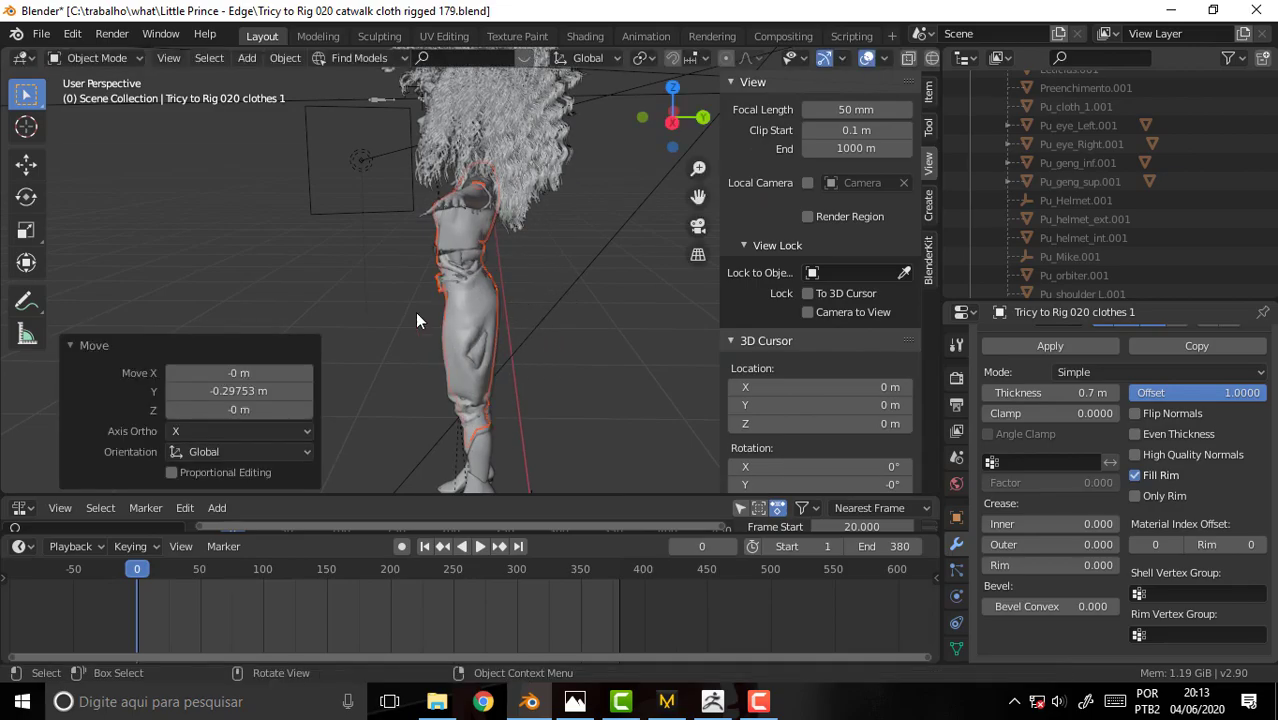
{"action": "middle_click_drag", "start_coordinate": [309, 294], "coordinate": [527, 296]}
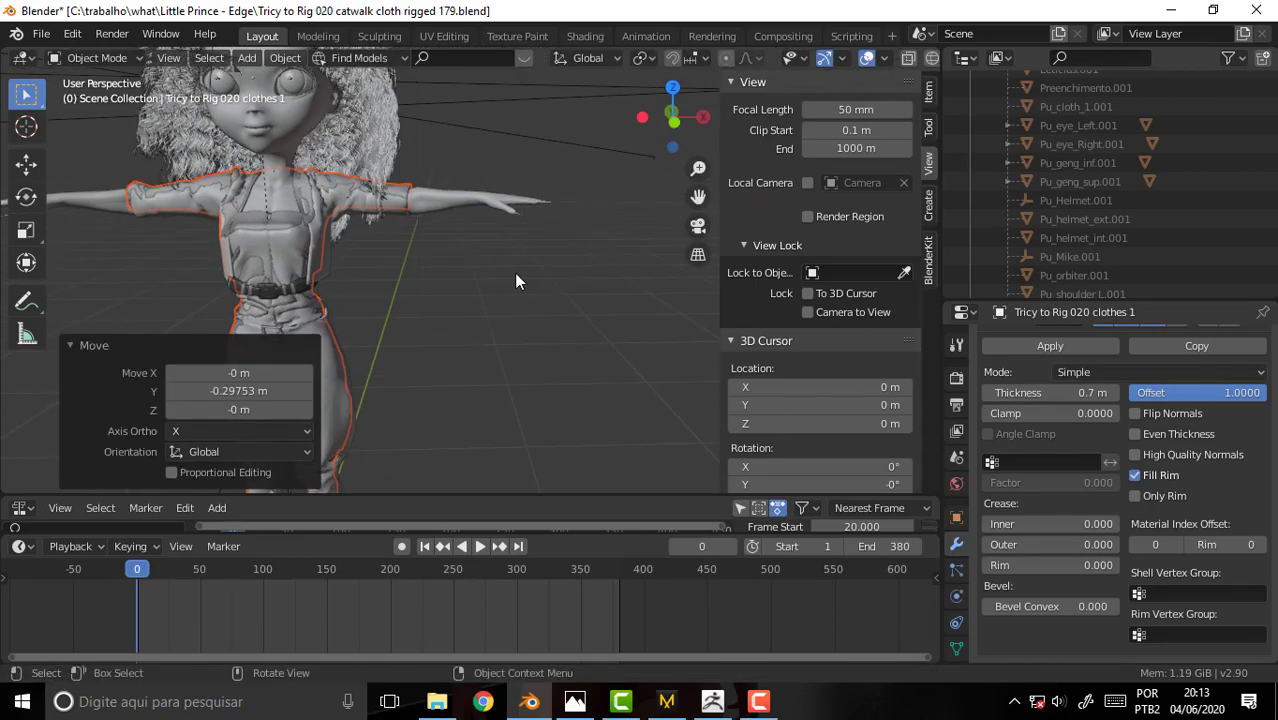
{"action": "key", "text": "g"}
{"action": "key", "text": "z"}
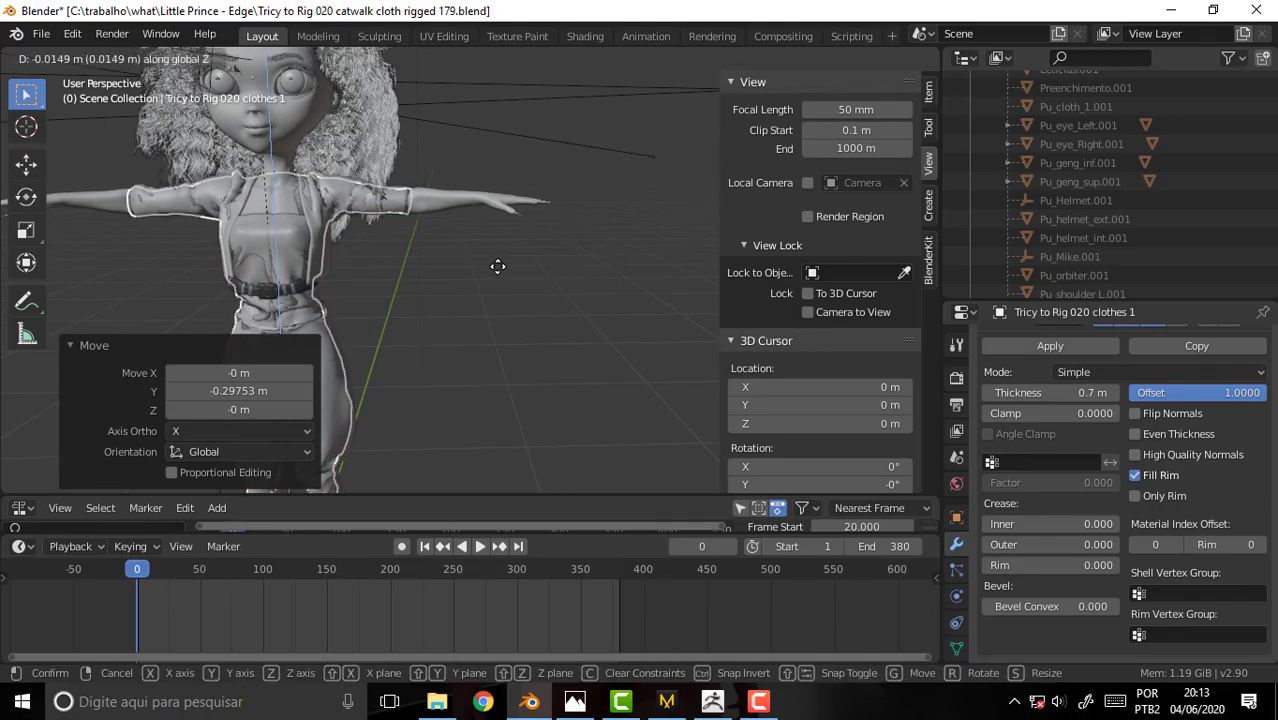
{"action": "left_click", "coordinate": [497, 266]}
{"action": "left_click_drag", "start_coordinate": [698, 197], "coordinate": [556, 305]}
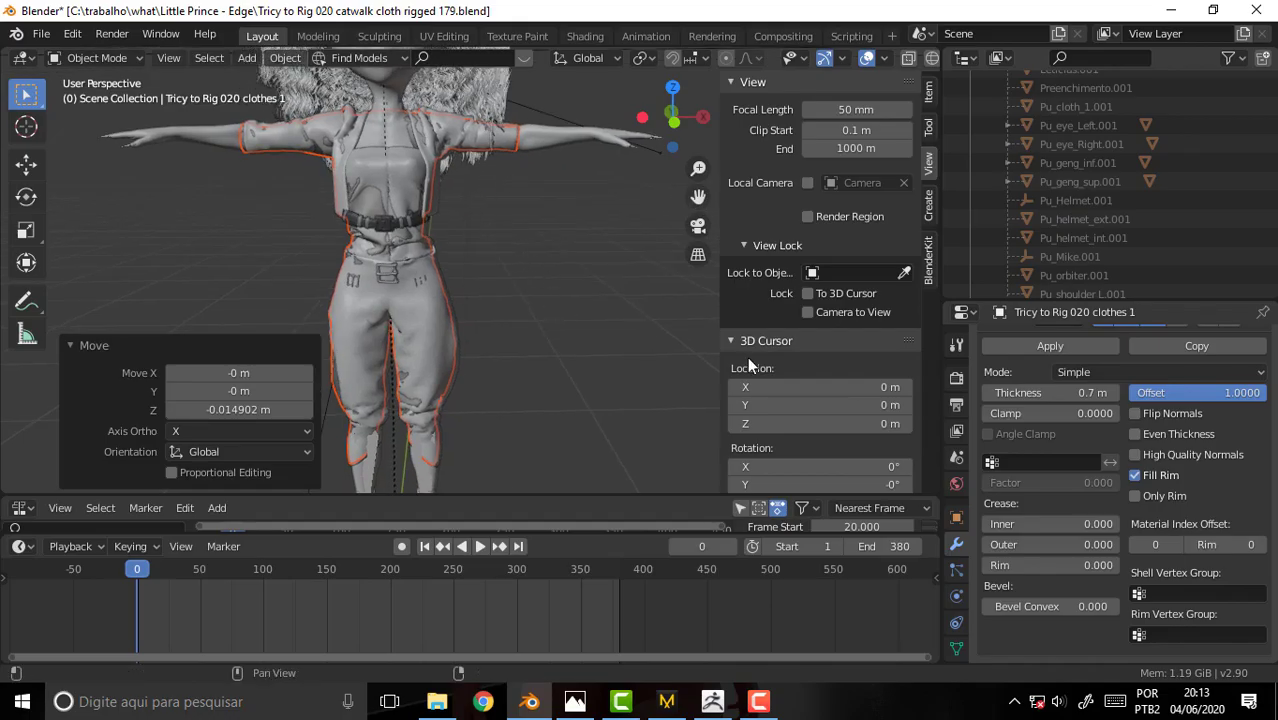
- Hide Tricy to Rig 020 clothes 1 in the Outliner
{"action": "left_click_drag", "start_coordinate": [1150, 300], "coordinate": [1150, 418]}
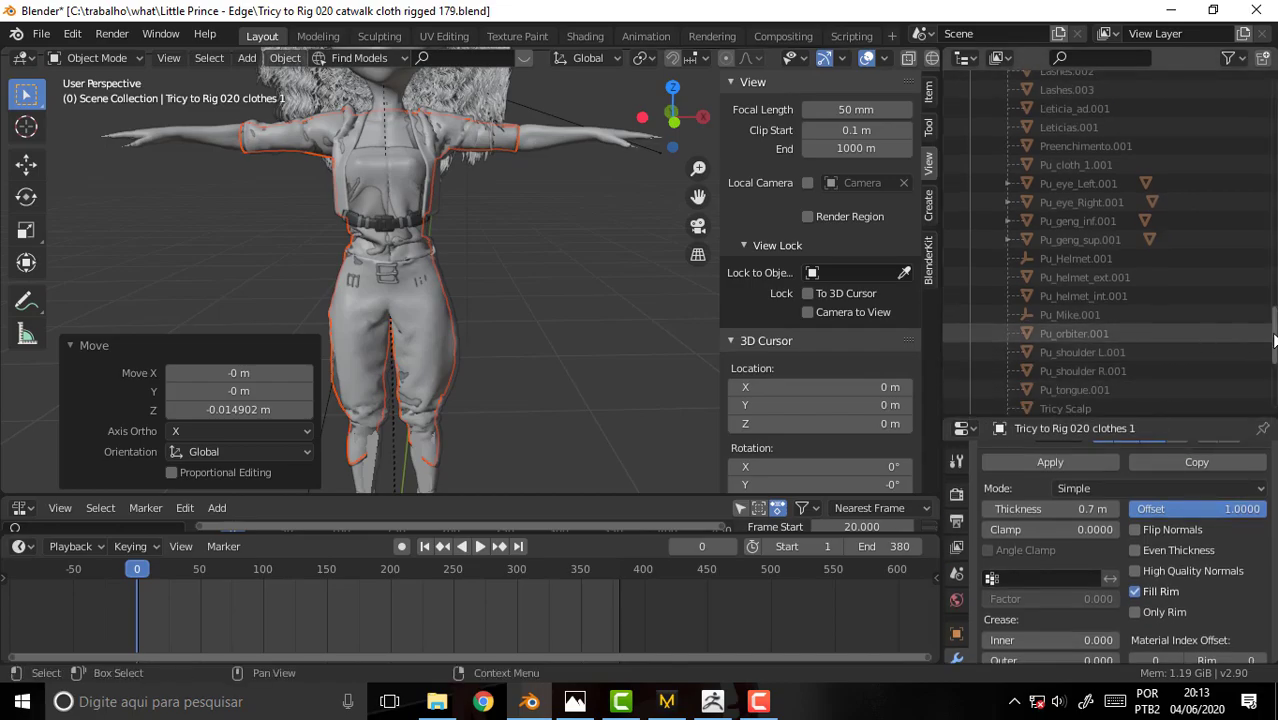
{"action": "left_click_drag", "start_coordinate": [1273, 341], "coordinate": [1273, 410]}
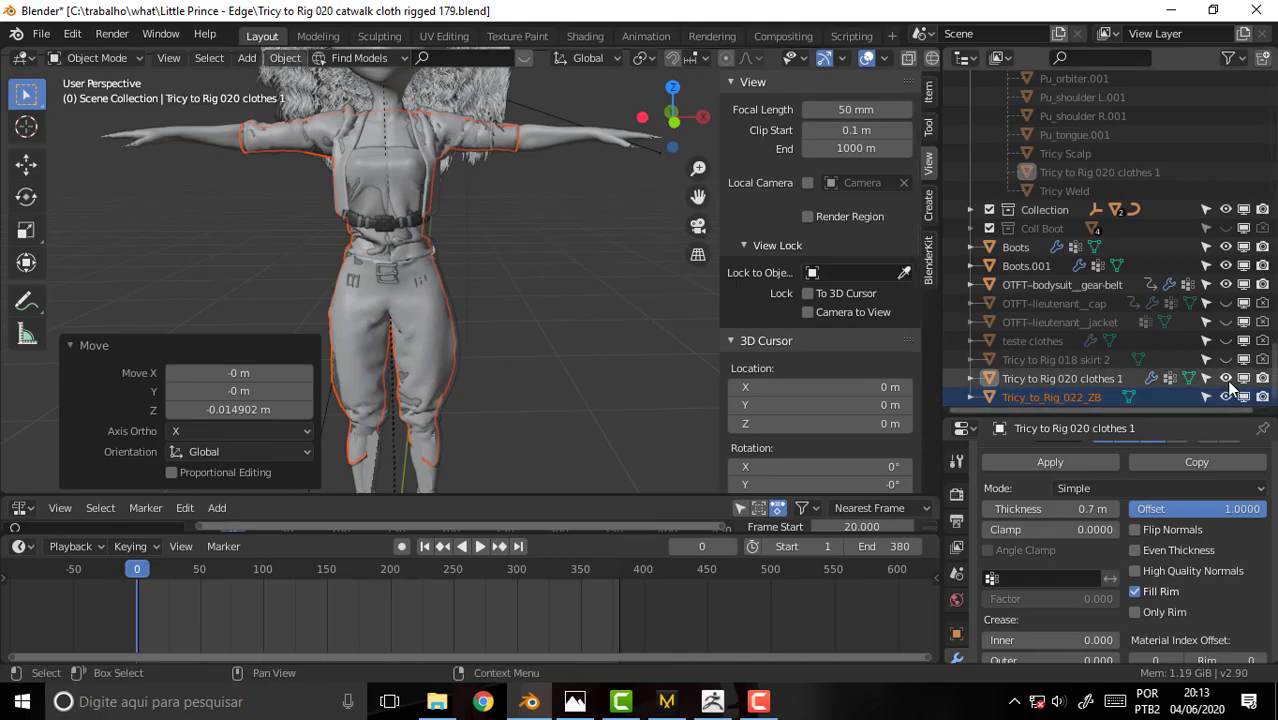
{"action": "left_click", "coordinate": [1226, 378]}
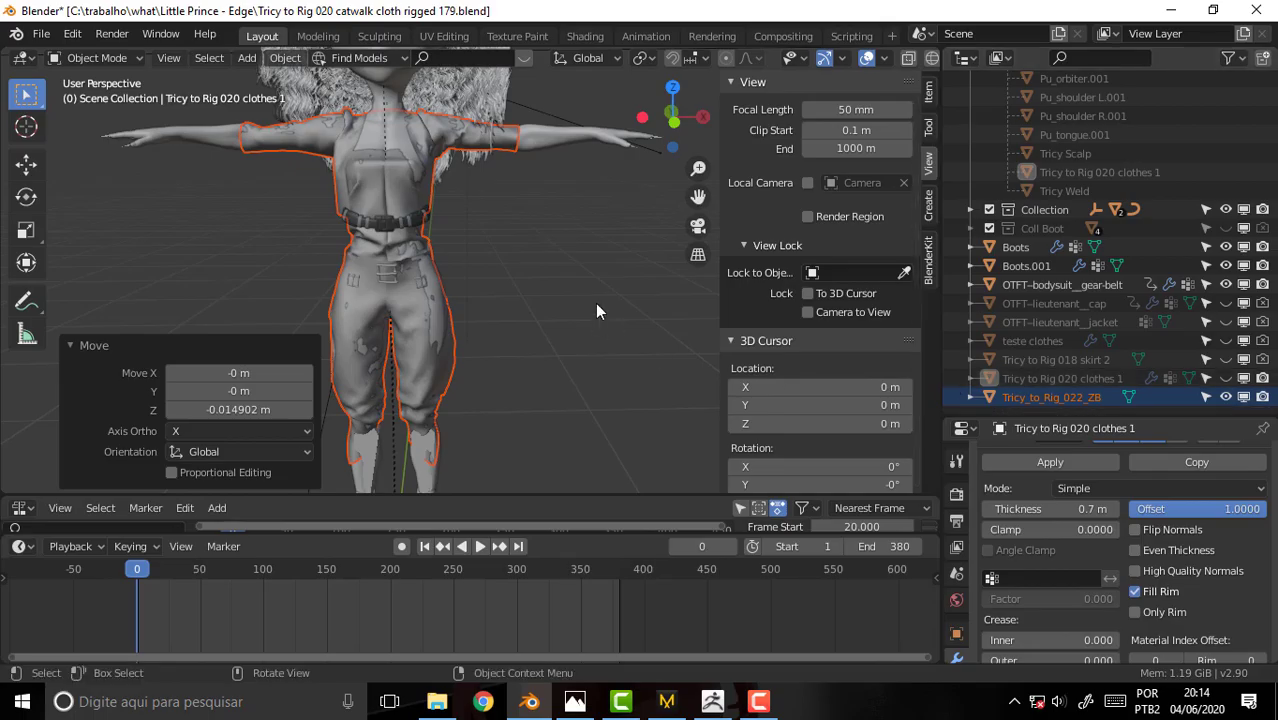
- Make Tricy_to_Rig_022_ZB active and switch it to Edit Mode
{"action": "left_click", "coordinate": [1082, 397]}
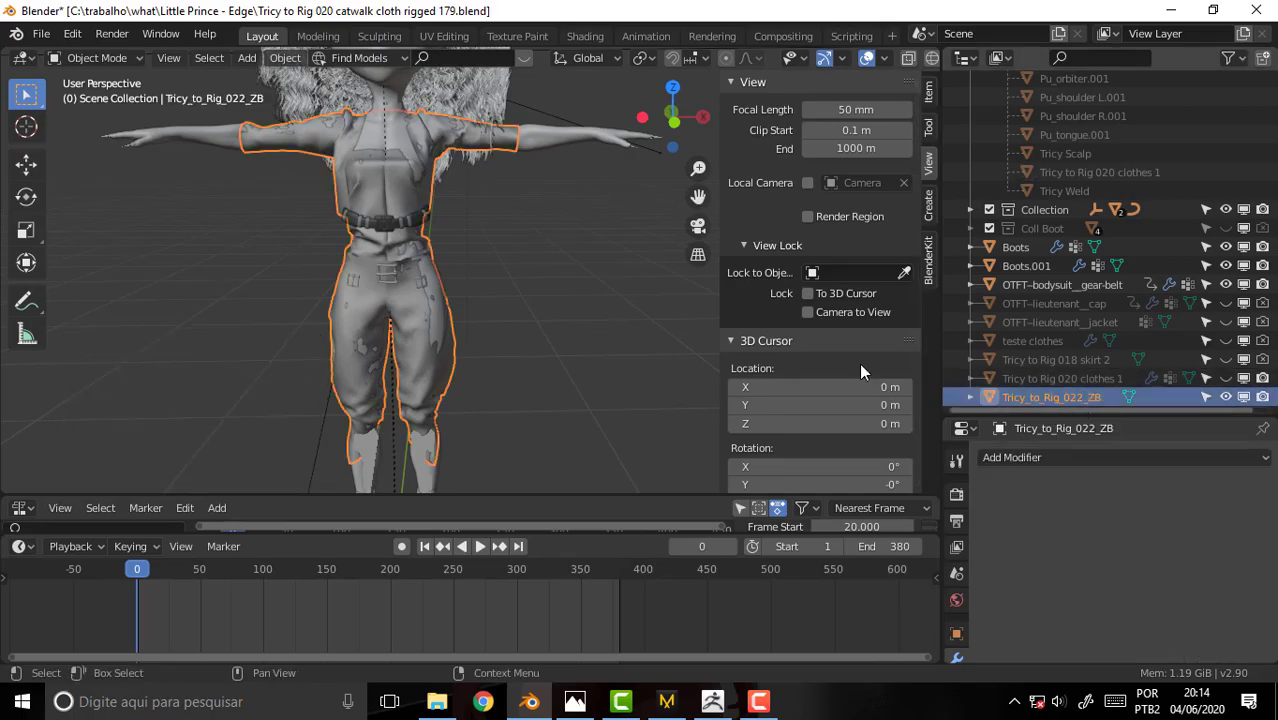
{"action": "left_click", "coordinate": [97, 57]}
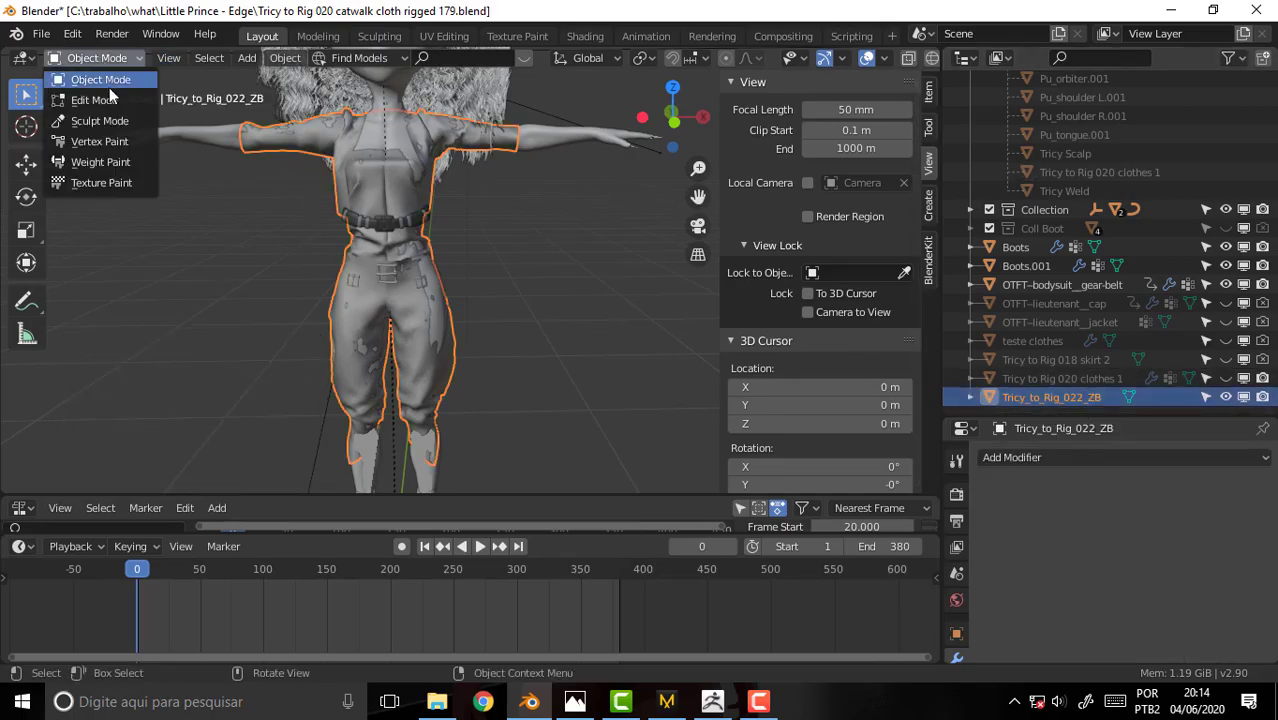
{"action": "left_click", "coordinate": [80, 97]}
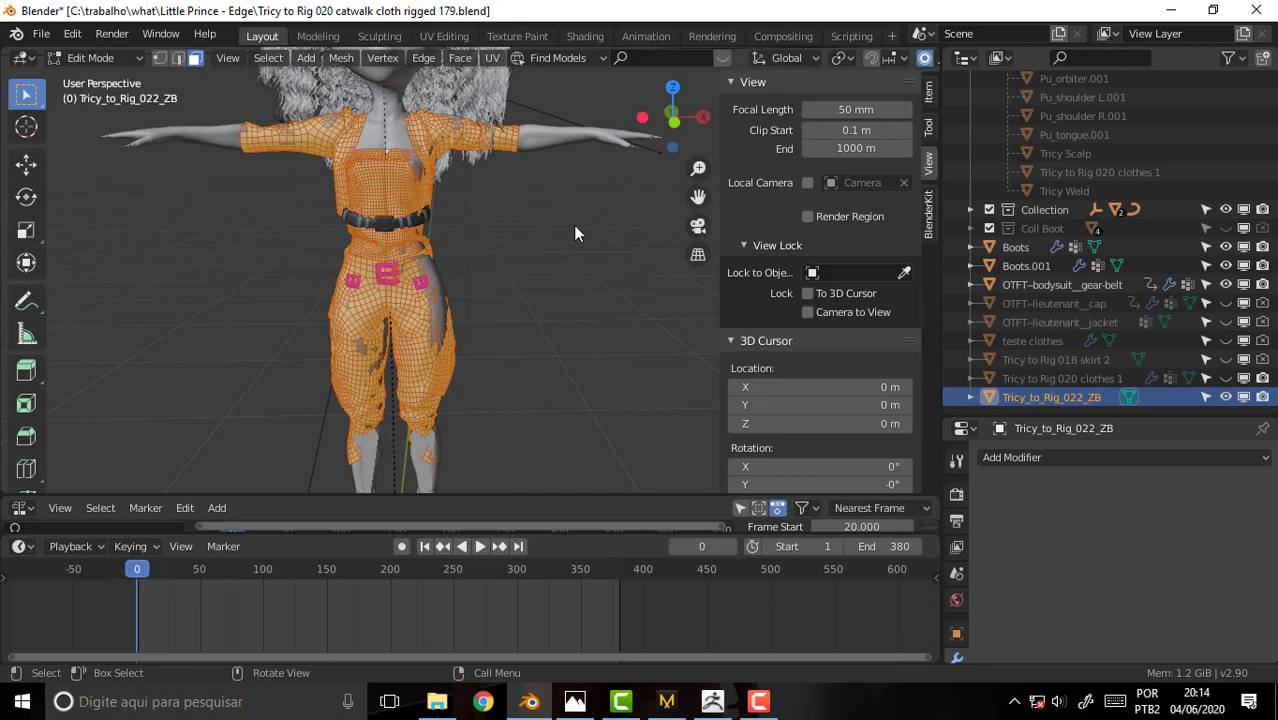
{"action": "scroll", "coordinate": [575, 233], "scroll_direction": "up", "scroll_amount": 3}
{"action": "scroll", "coordinate": [575, 233], "scroll_direction": "down", "scroll_amount": 2}
{"action": "mouse_move", "coordinate": [573, 233]}
{"action": "middle_mouse_down"}
{"action": "mouse_move", "coordinate": [555, 239]}
{"action": "mouse_move", "coordinate": [630, 251]}
{"action": "middle_mouse_up"}
{"action": "scroll", "coordinate": [562, 275], "scroll_direction": "up", "scroll_amount": 2}
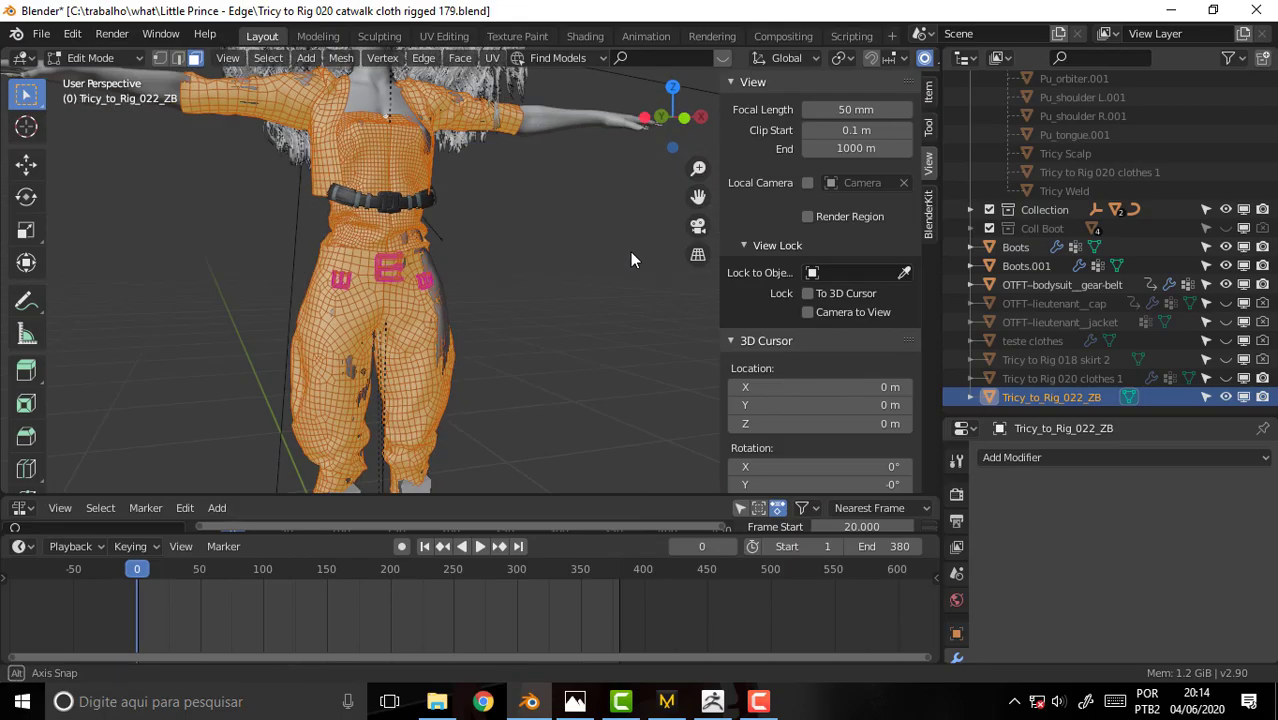
{"action": "scroll", "coordinate": [600, 244], "scroll_direction": "up", "scroll_amount": 3}
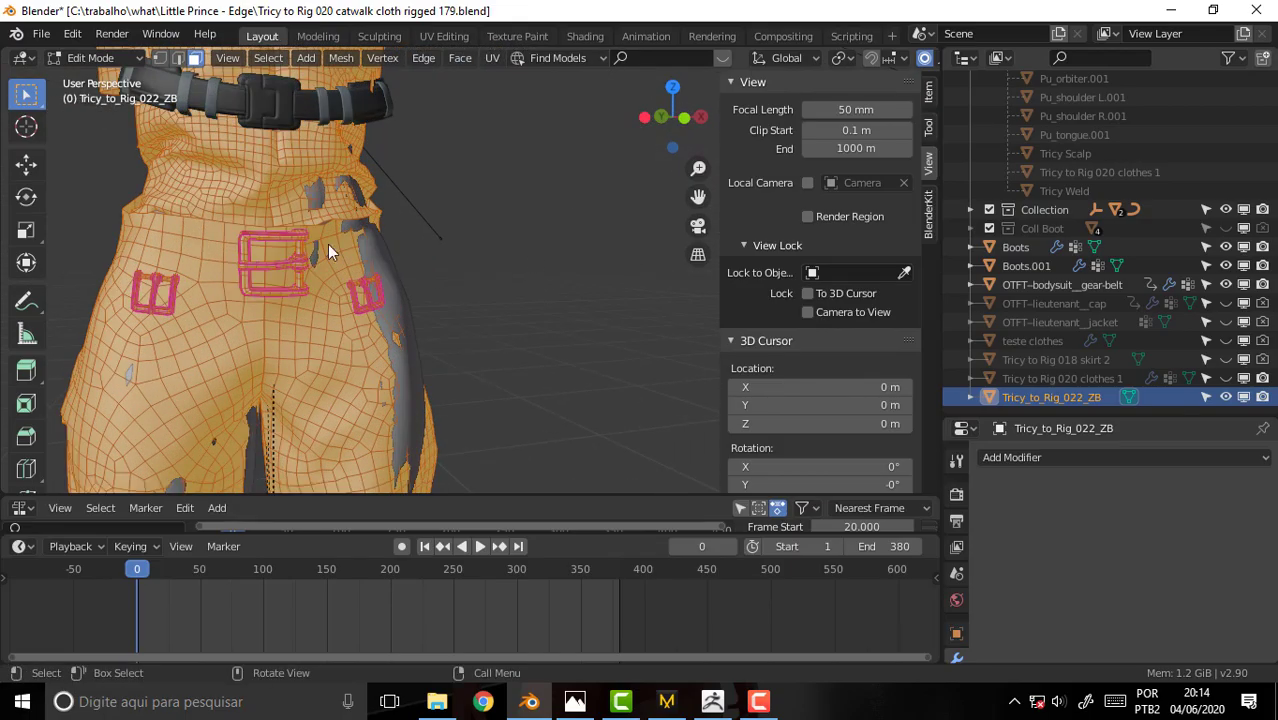
- Select all geometry of the three back belt buckles with Ctrl+L linked selection
{"action": "left_click", "coordinate": [368, 279]}
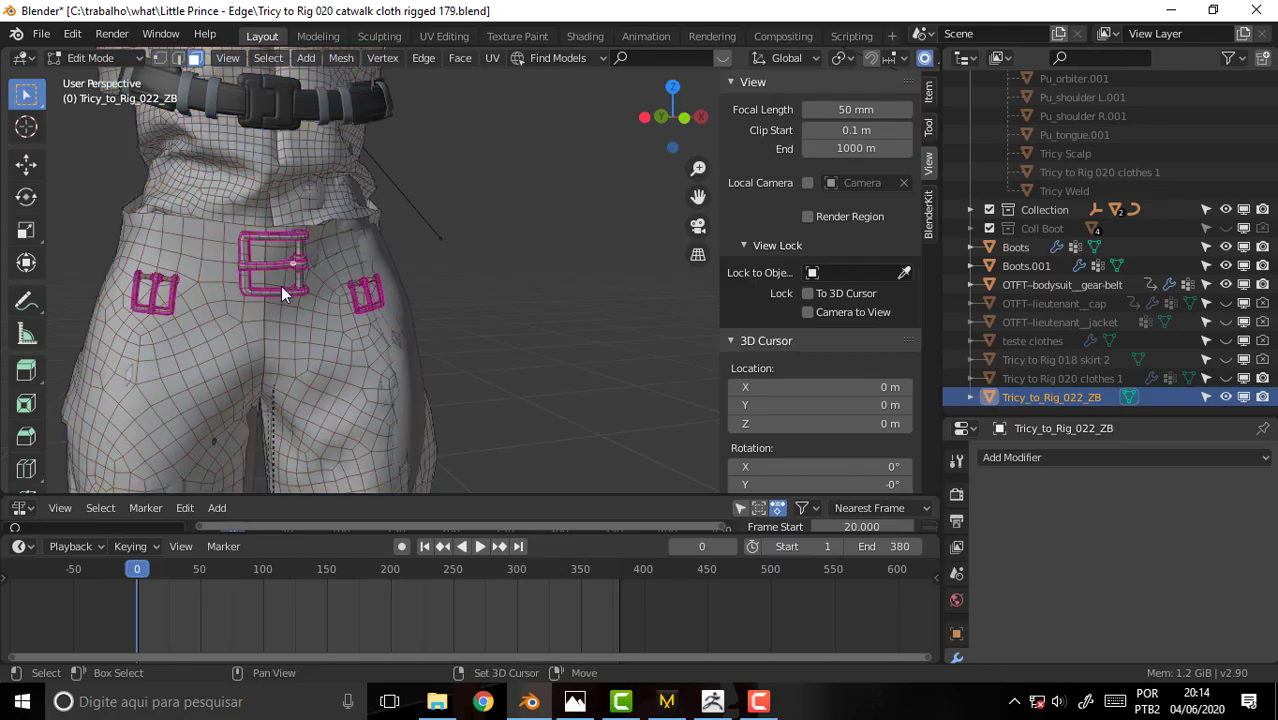
{"action": "left_click", "coordinate": [168, 305]}
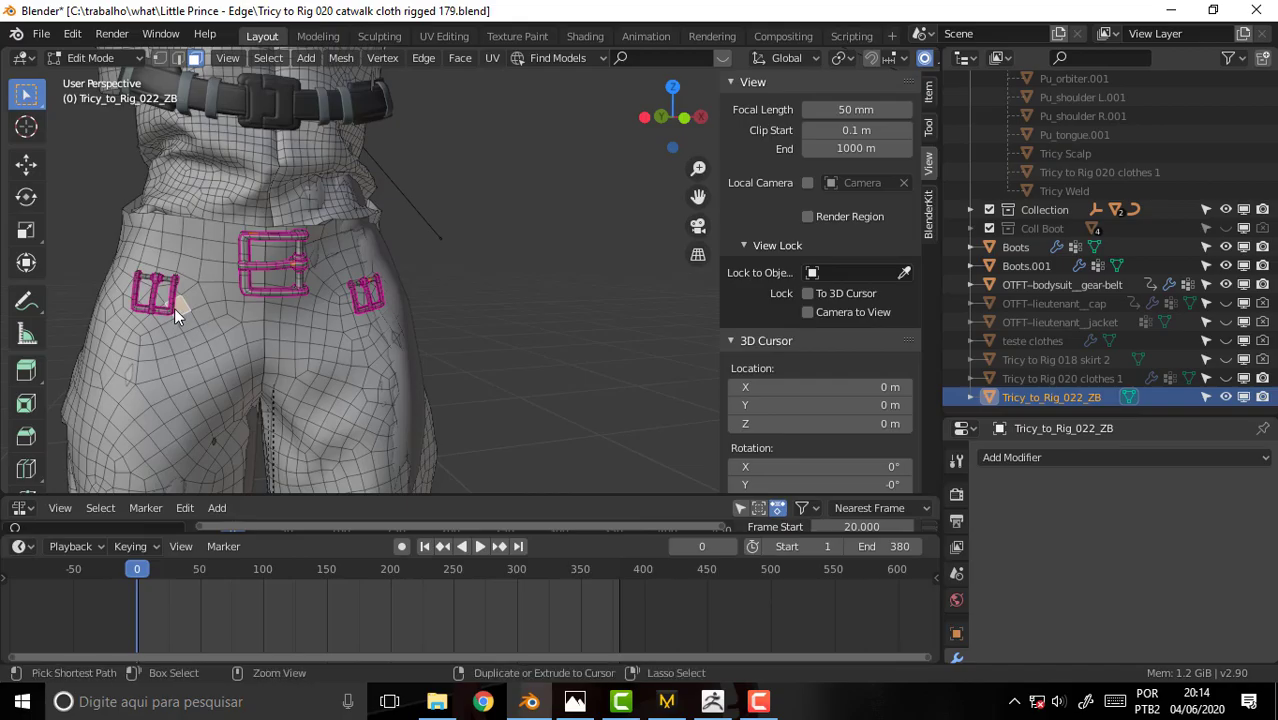
{"action": "left_click", "coordinate": [174, 308], "text": "shift"}
{"action": "key", "text": "ctrl+l"}
{"action": "scroll", "coordinate": [514, 247], "scroll_direction": "up", "scroll_amount": 5}
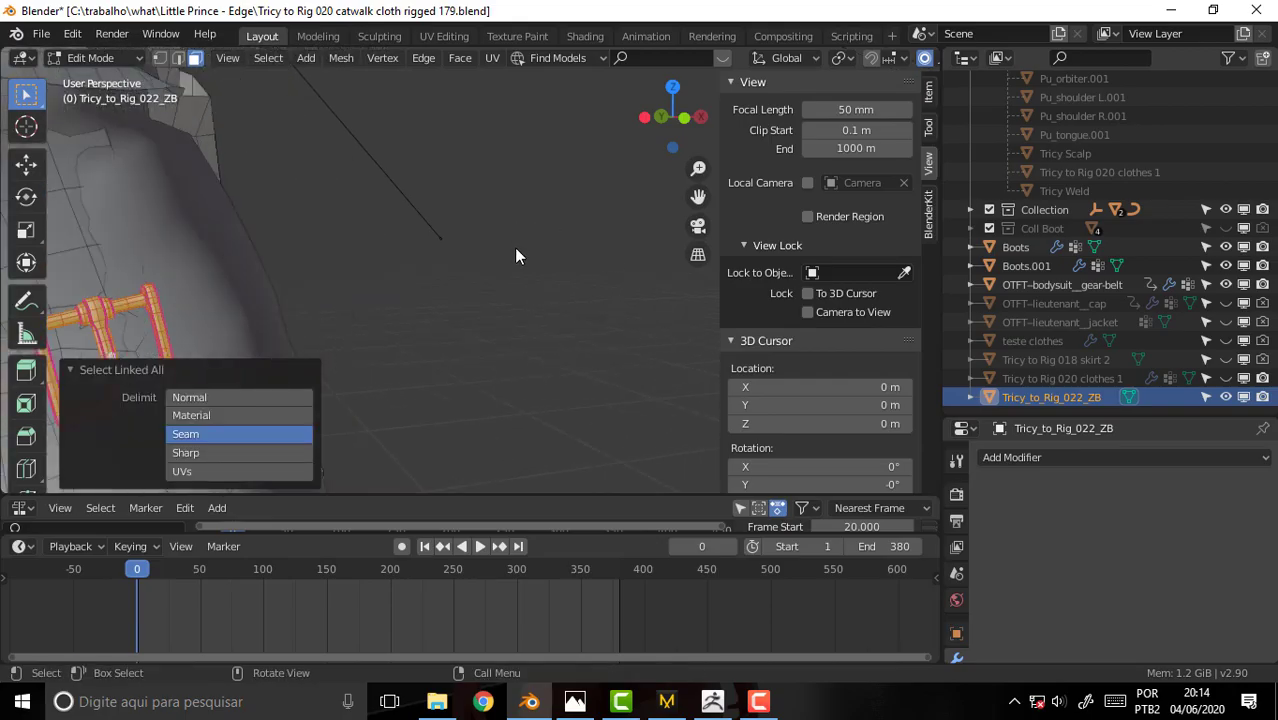
{"action": "left_click_drag", "start_coordinate": [698, 196], "coordinate": [700, 90]}
{"action": "scroll", "coordinate": [698, 196], "scroll_direction": "up", "scroll_amount": 3}
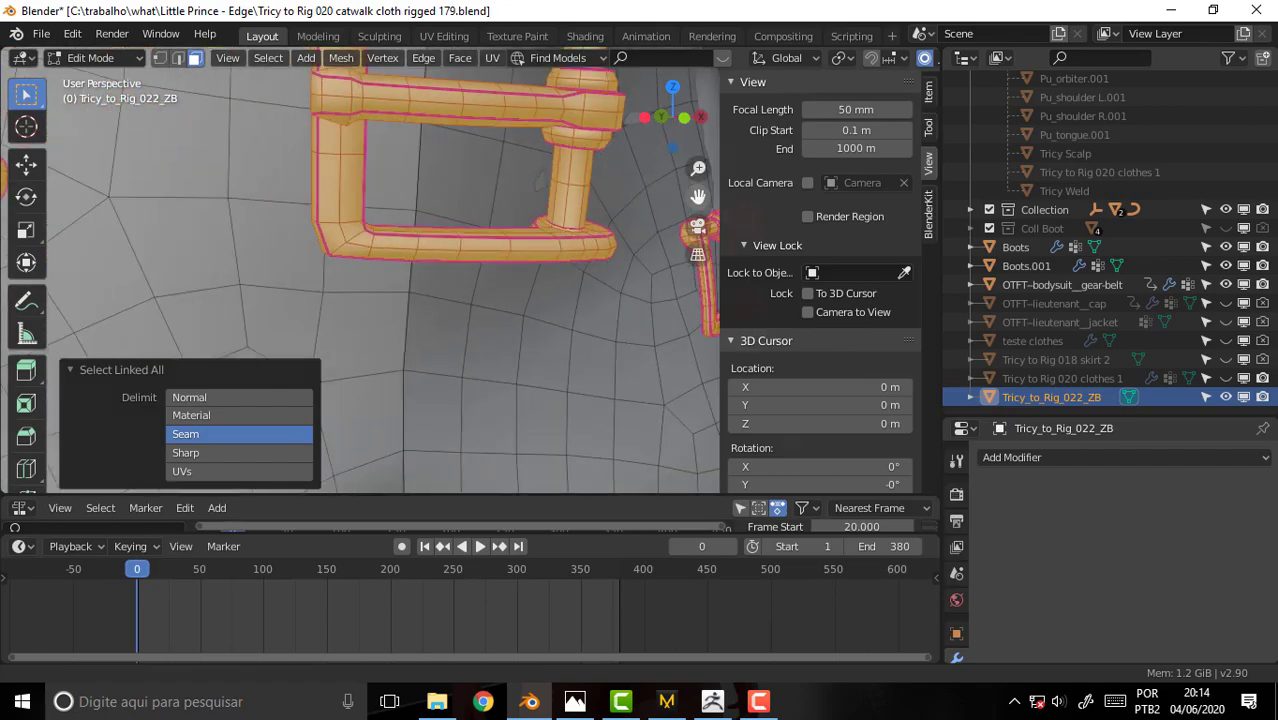
{"action": "left_click_drag", "start_coordinate": [698, 196], "coordinate": [660, 240]}
{"action": "left_click_drag", "start_coordinate": [698, 196], "coordinate": [296, 326]}
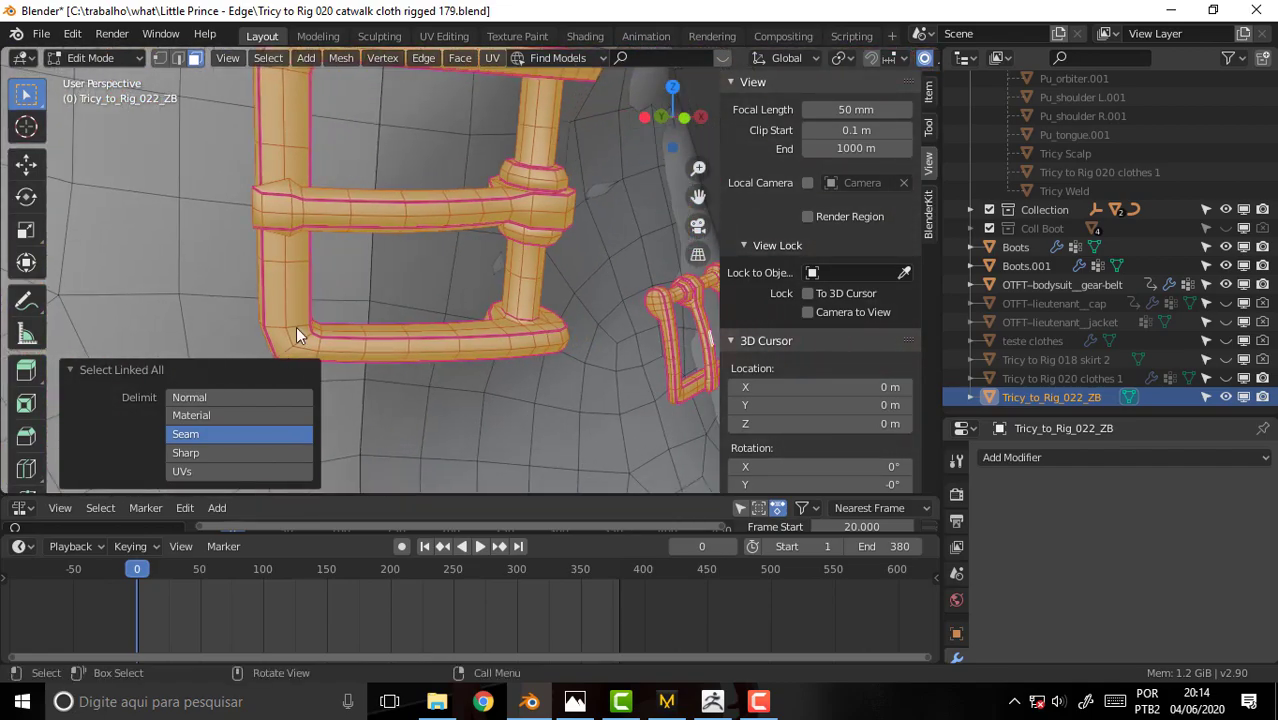
{"action": "scroll", "coordinate": [501, 210], "scroll_direction": "down", "scroll_amount": 3}
{"action": "scroll", "coordinate": [501, 210], "scroll_direction": "down", "scroll_amount": 2}
{"action": "scroll", "coordinate": [501, 210], "scroll_direction": "down", "scroll_amount": 2}
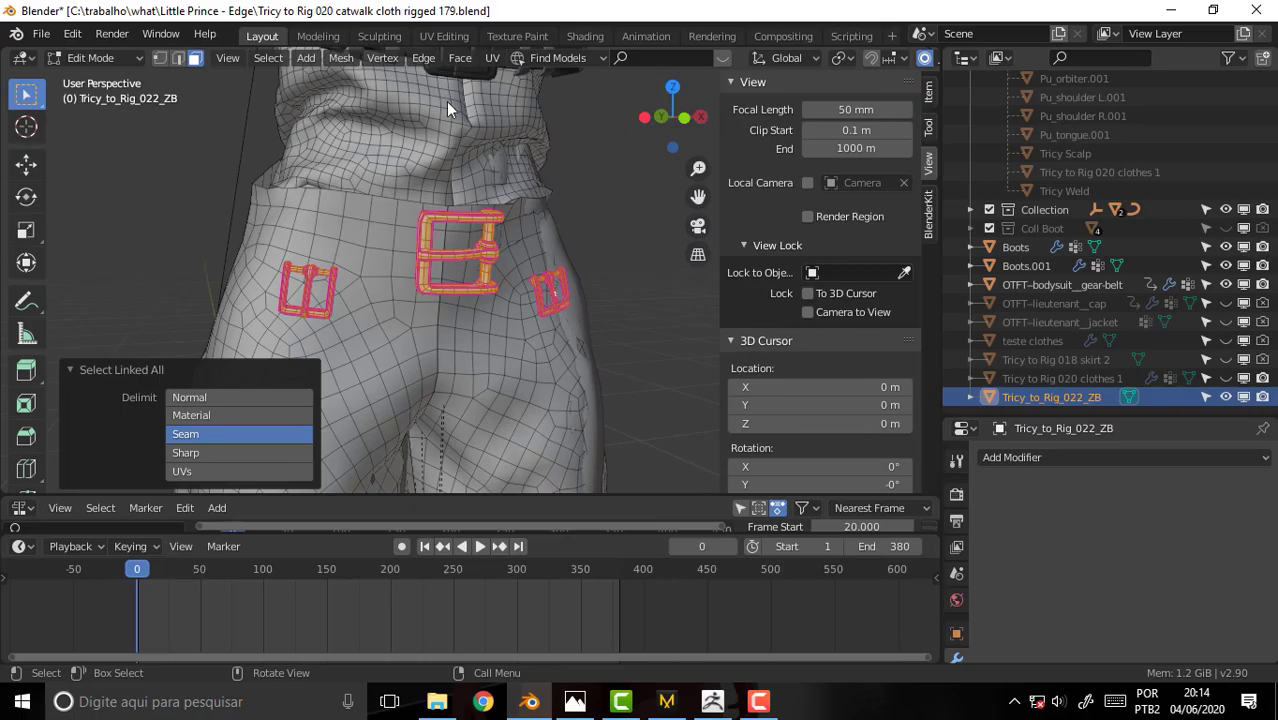
- Separate the selected buckles into the new object Tricy_to_Rig_022_ZB.001
{"action": "left_click", "coordinate": [345, 58]}
{"action": "mouse_move", "coordinate": [370, 228]}
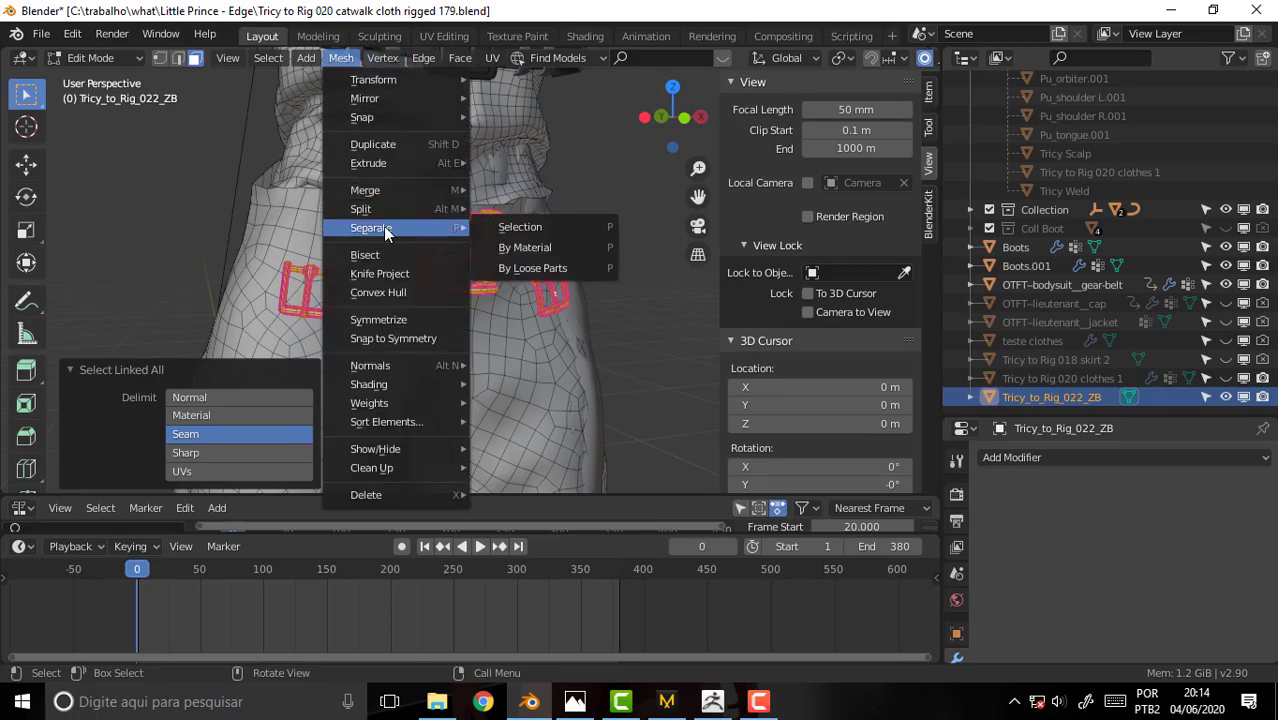
{"action": "left_click", "coordinate": [550, 228]}
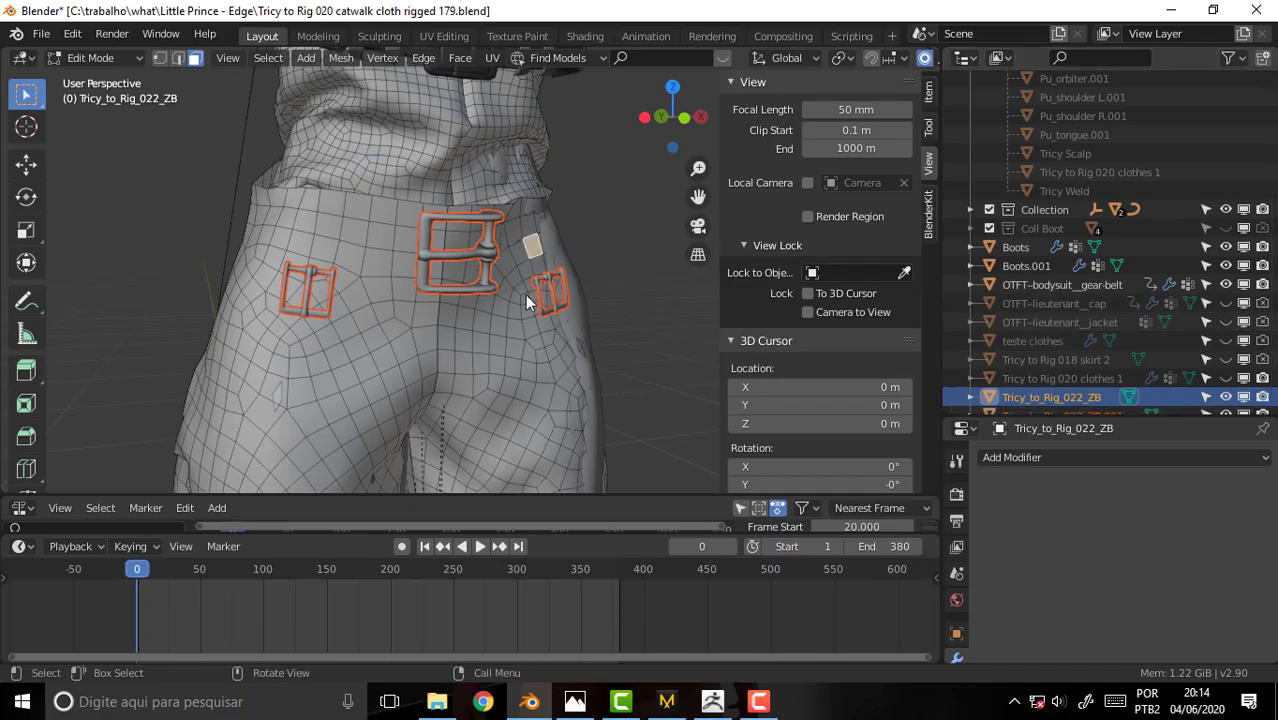
{"action": "scroll", "coordinate": [580, 234], "scroll_direction": "down", "scroll_amount": 3}
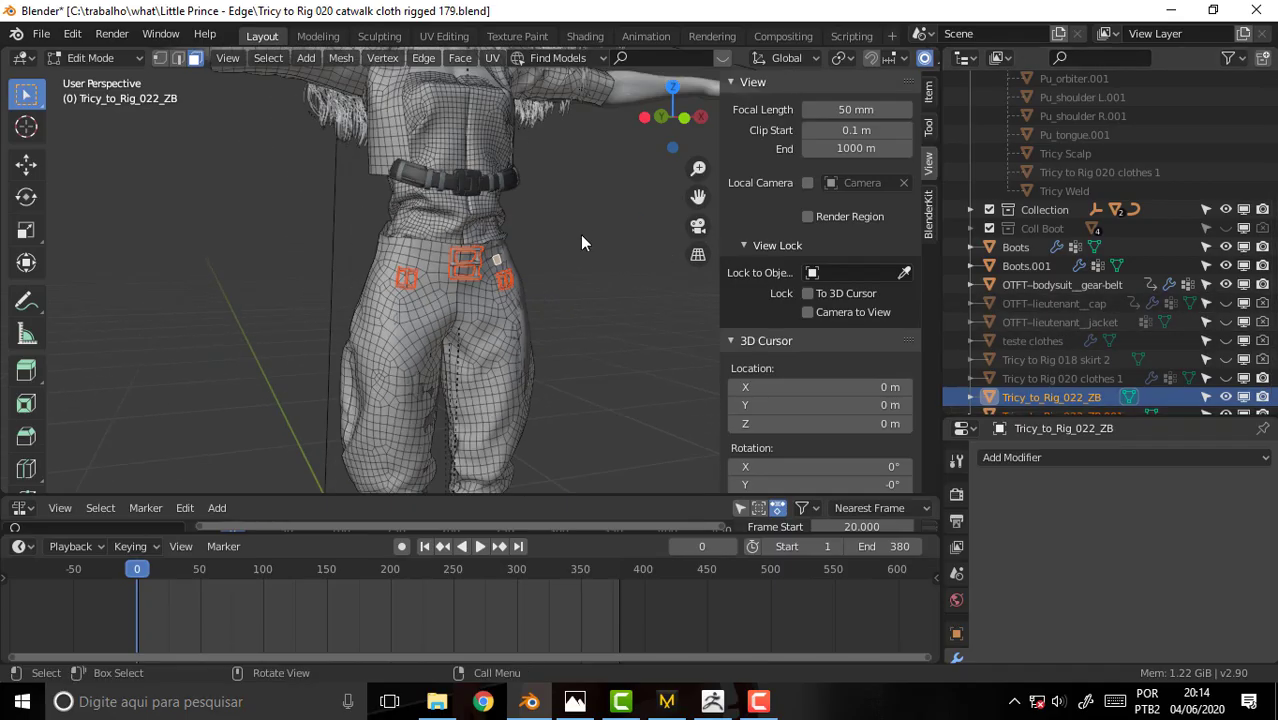
{"action": "mouse_move", "coordinate": [580, 234]}
{"action": "middle_mouse_down"}
{"action": "mouse_move", "coordinate": [464, 234]}
{"action": "mouse_move", "coordinate": [511, 232]}
{"action": "middle_mouse_up"}
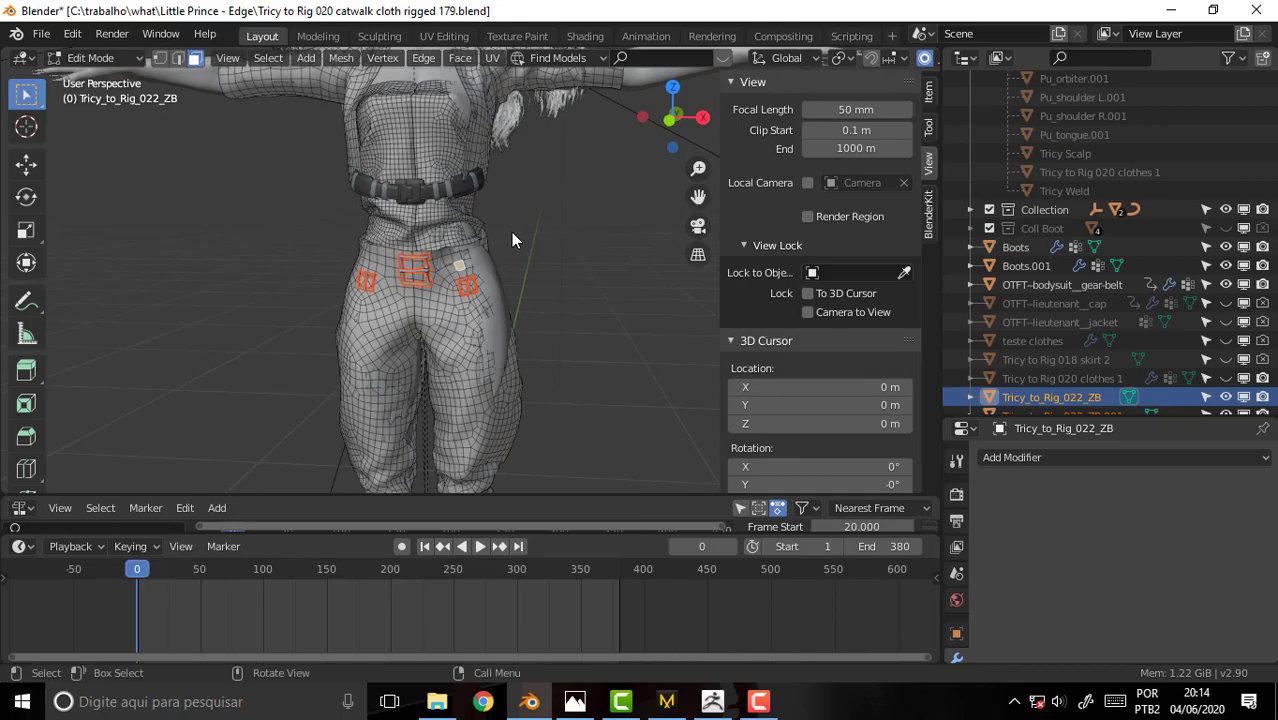
{"action": "left_click", "coordinate": [757, 703]}
{"action": "left_click", "coordinate": [757, 703]}
{"action": "scroll", "coordinate": [537, 252], "scroll_direction": "up", "scroll_amount": 2}
{"action": "scroll", "coordinate": [537, 252], "scroll_direction": "down", "scroll_amount": 3}
{"action": "scroll", "coordinate": [537, 252], "scroll_direction": "down", "scroll_amount": 1}
{"action": "left_click_drag", "start_coordinate": [698, 196], "coordinate": [459, 272]}
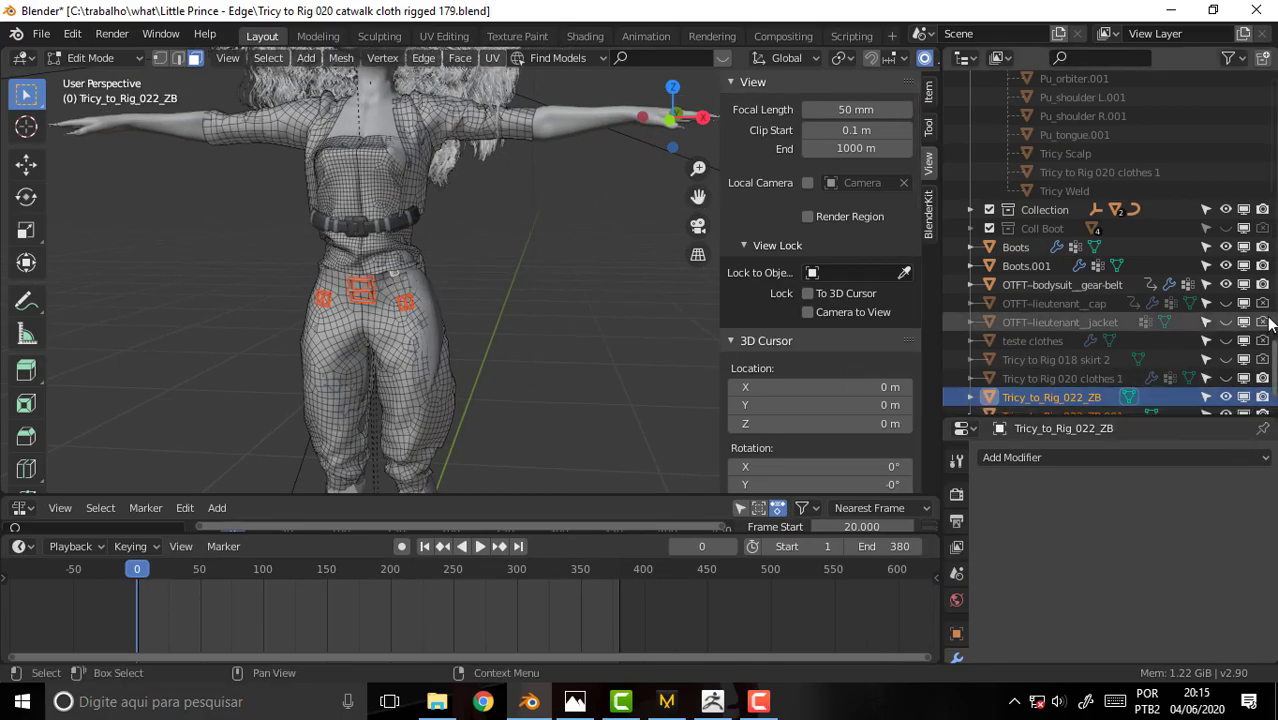
{"action": "left_click_drag", "start_coordinate": [1274, 351], "coordinate": [1272, 364]}
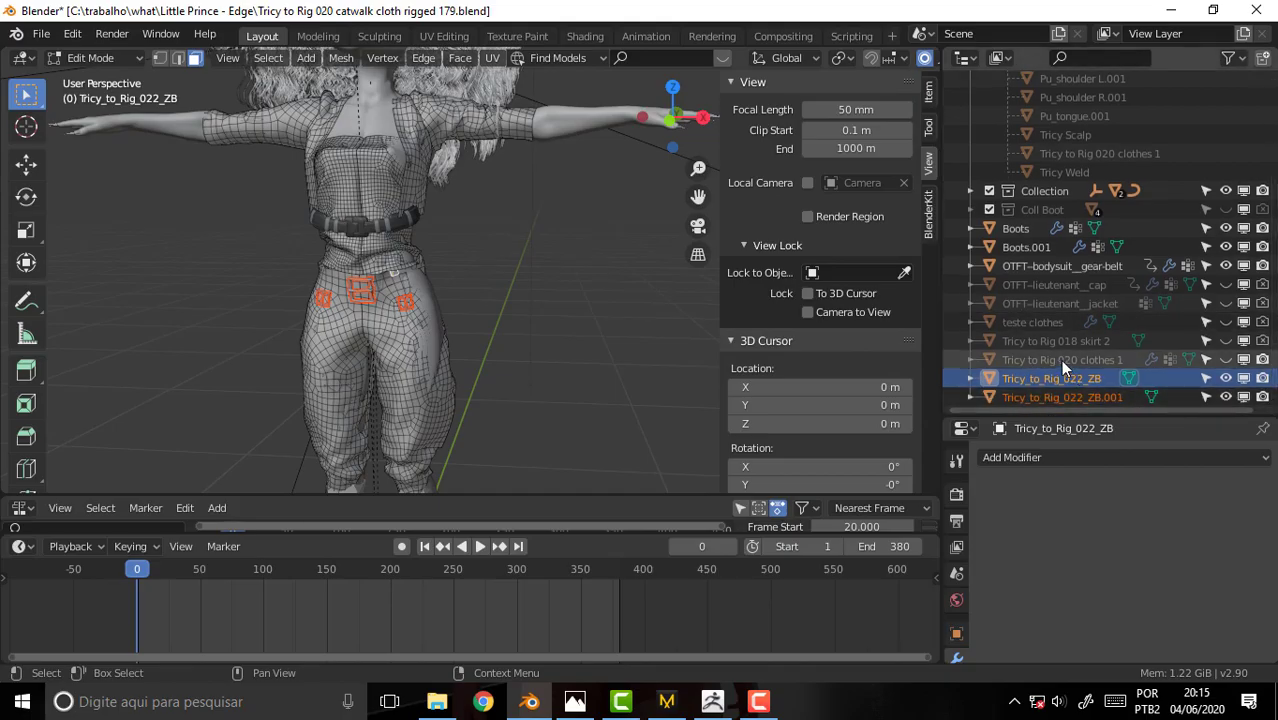
- Unhide Tricy to Rig 020 clothes 1, return to Object Mode and make it active
{"action": "left_click", "coordinate": [1237, 356]}
{"action": "left_click", "coordinate": [1225, 359]}
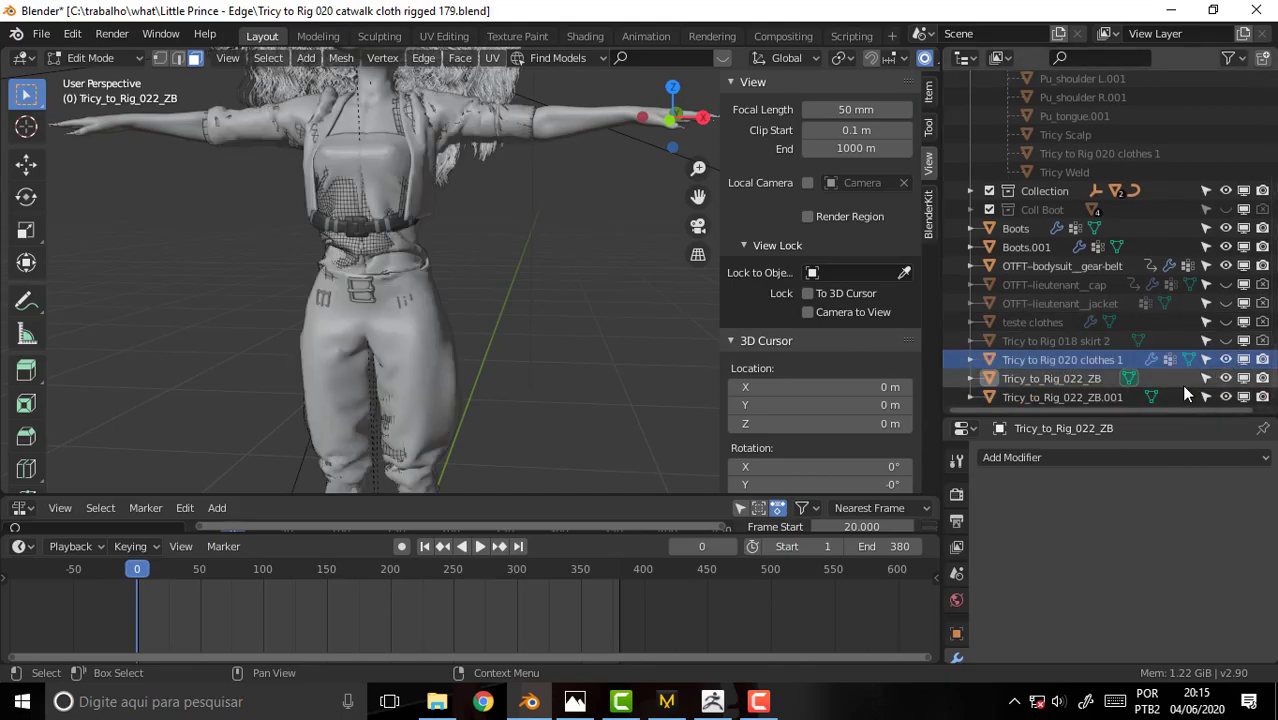
{"action": "left_click", "coordinate": [1180, 360]}
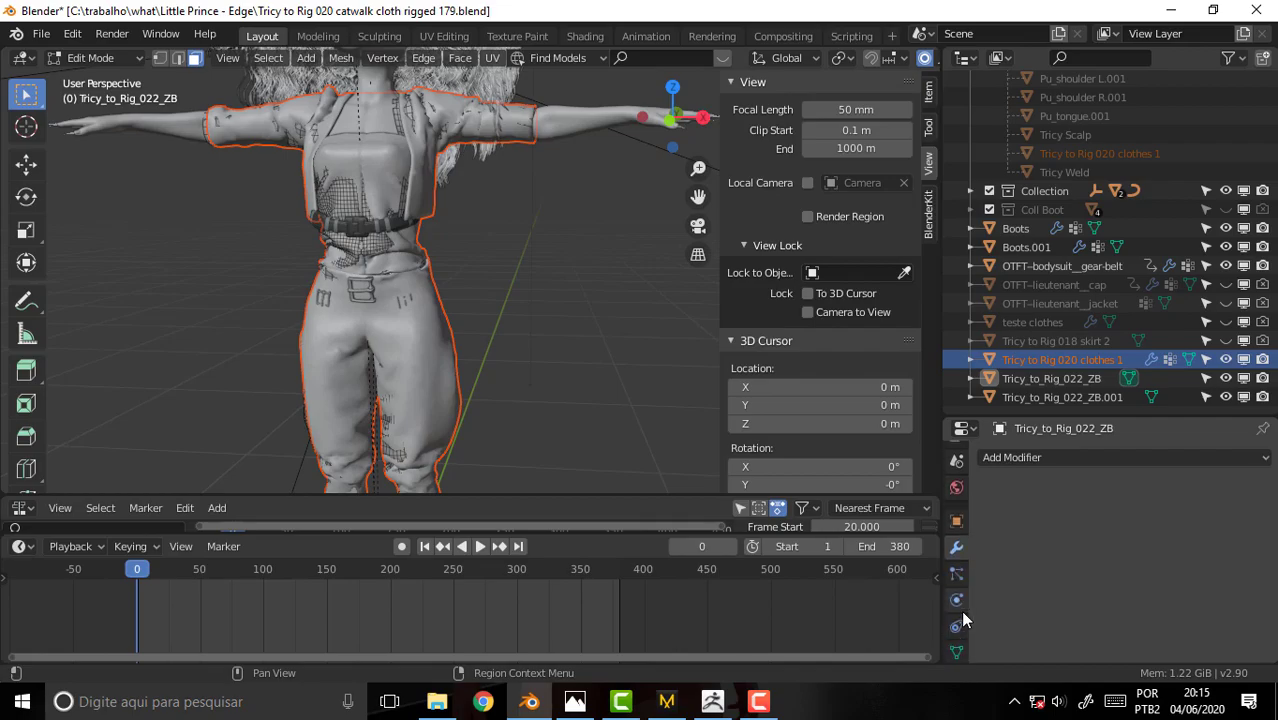
{"action": "scroll", "coordinate": [955, 549], "scroll_direction": "down", "scroll_amount": 4}
{"action": "left_click", "coordinate": [90, 57]}
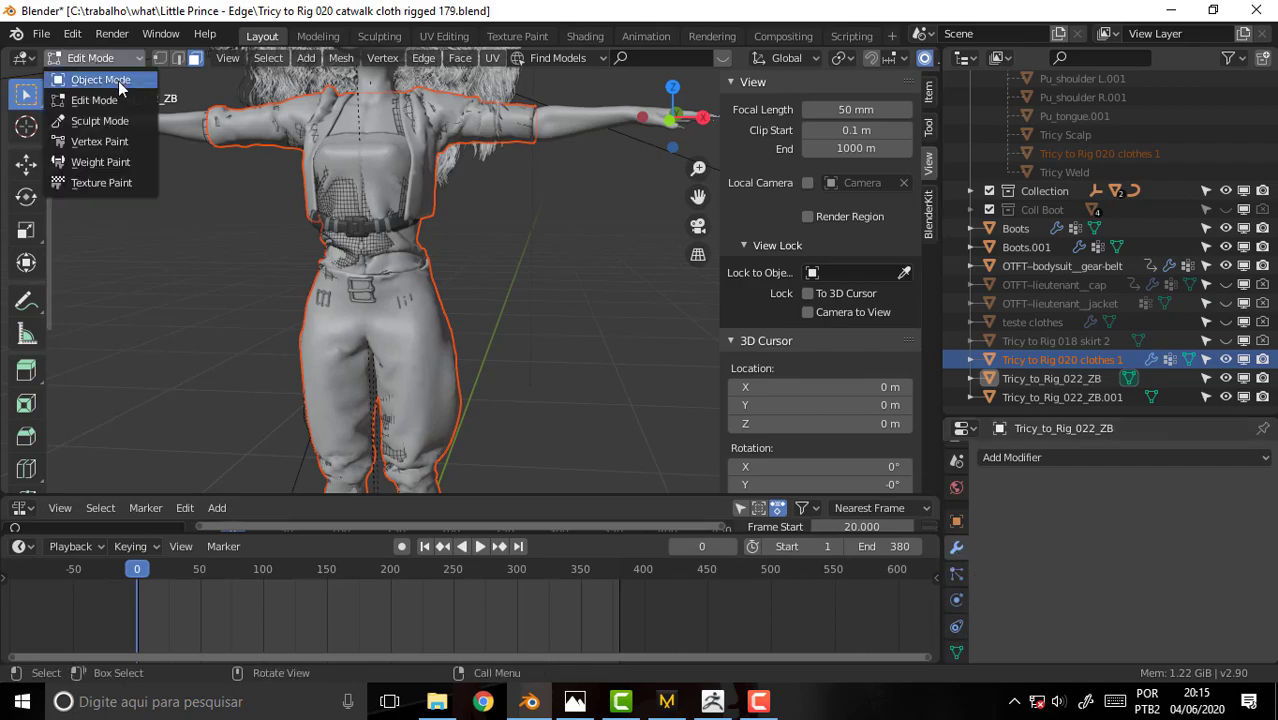
{"action": "left_click", "coordinate": [110, 80]}
{"action": "left_click", "coordinate": [1052, 341]}
{"action": "left_click", "coordinate": [1053, 359]}
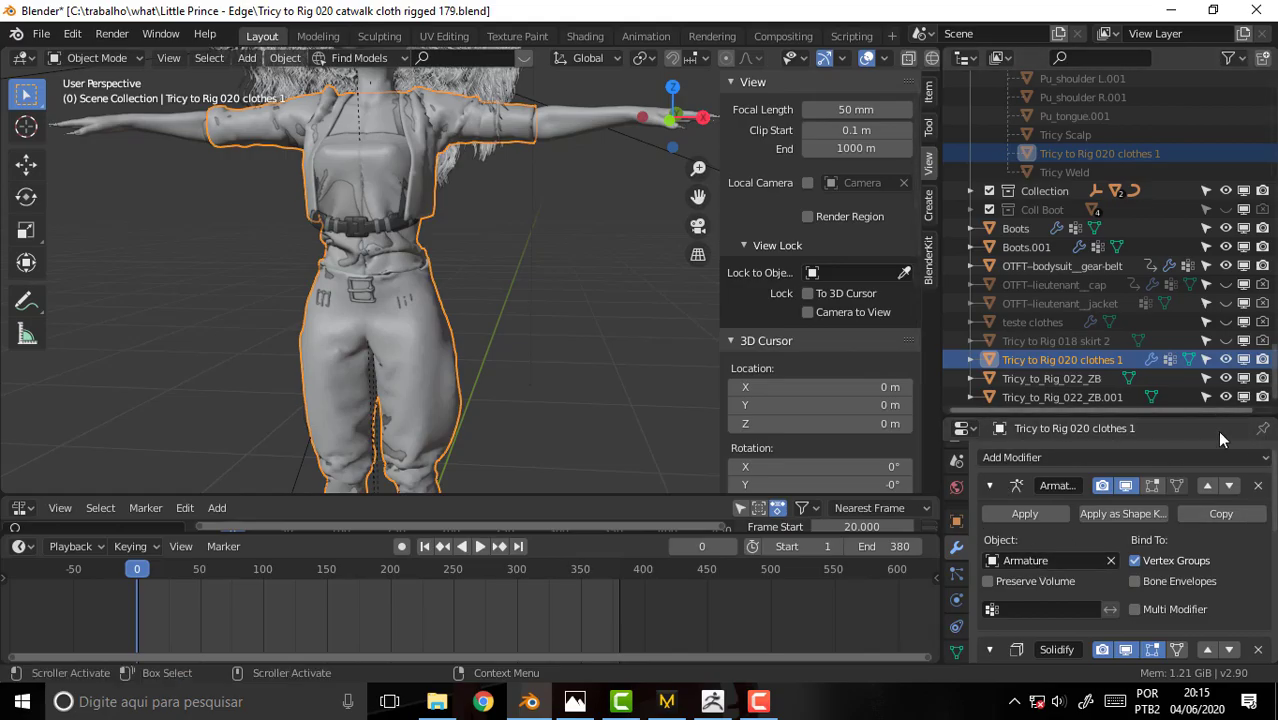
- Review its modifiers, then hide clothes 1 and select the Tricy_to_Rig_022_ZB outfit
{"action": "left_click_drag", "start_coordinate": [1203, 418], "coordinate": [1195, 252]}
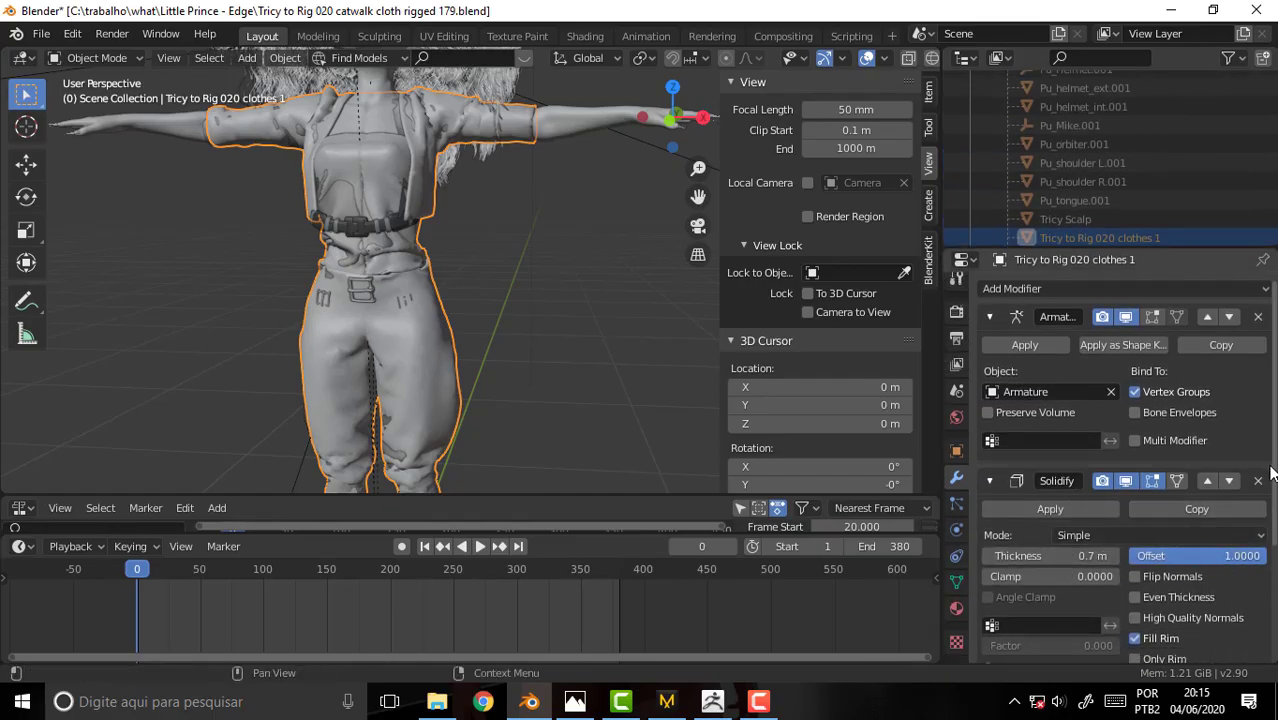
{"action": "scroll", "coordinate": [1271, 472], "scroll_direction": "down", "scroll_amount": 4}
{"action": "scroll", "coordinate": [1271, 472], "scroll_direction": "up", "scroll_amount": 4}
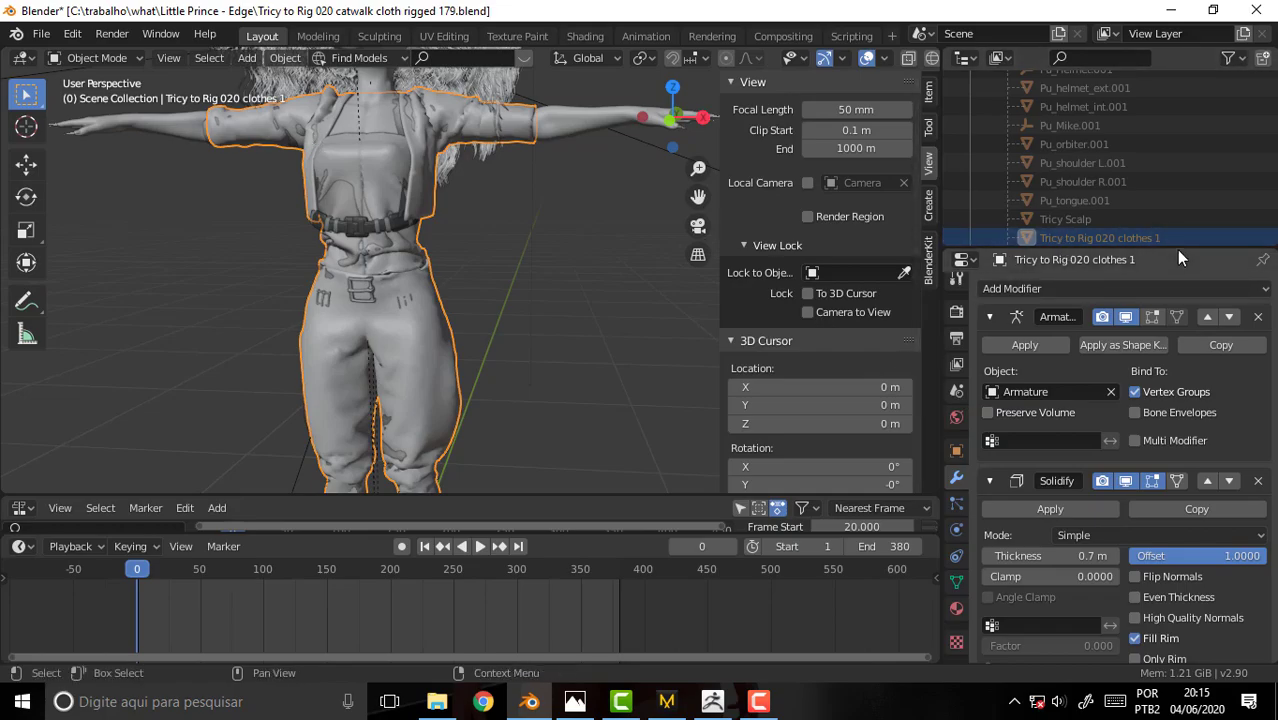
{"action": "left_click_drag", "start_coordinate": [1176, 250], "coordinate": [1178, 380]}
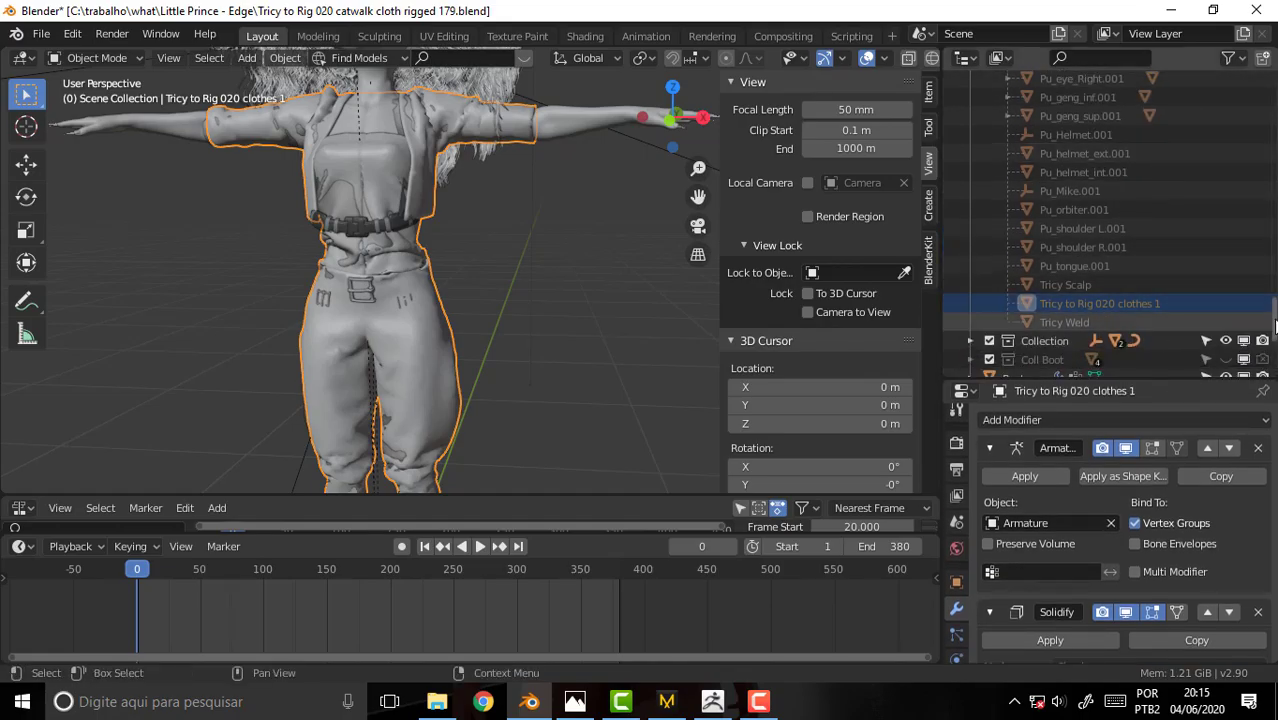
{"action": "mouse_move", "coordinate": [1268, 325]}
{"action": "left_mouse_down"}
{"action": "mouse_move", "coordinate": [1265, 225]}
{"action": "mouse_move", "coordinate": [1260, 395]}
{"action": "left_mouse_up"}
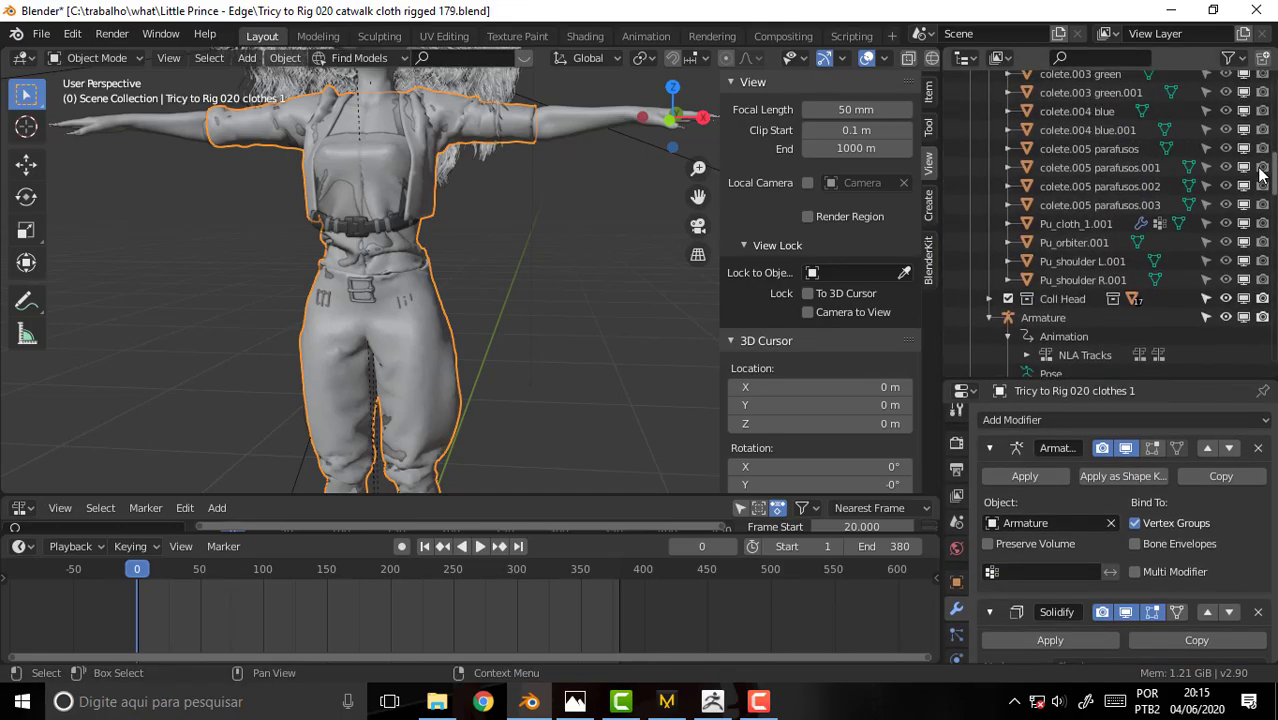
{"action": "left_click", "coordinate": [1225, 321]}
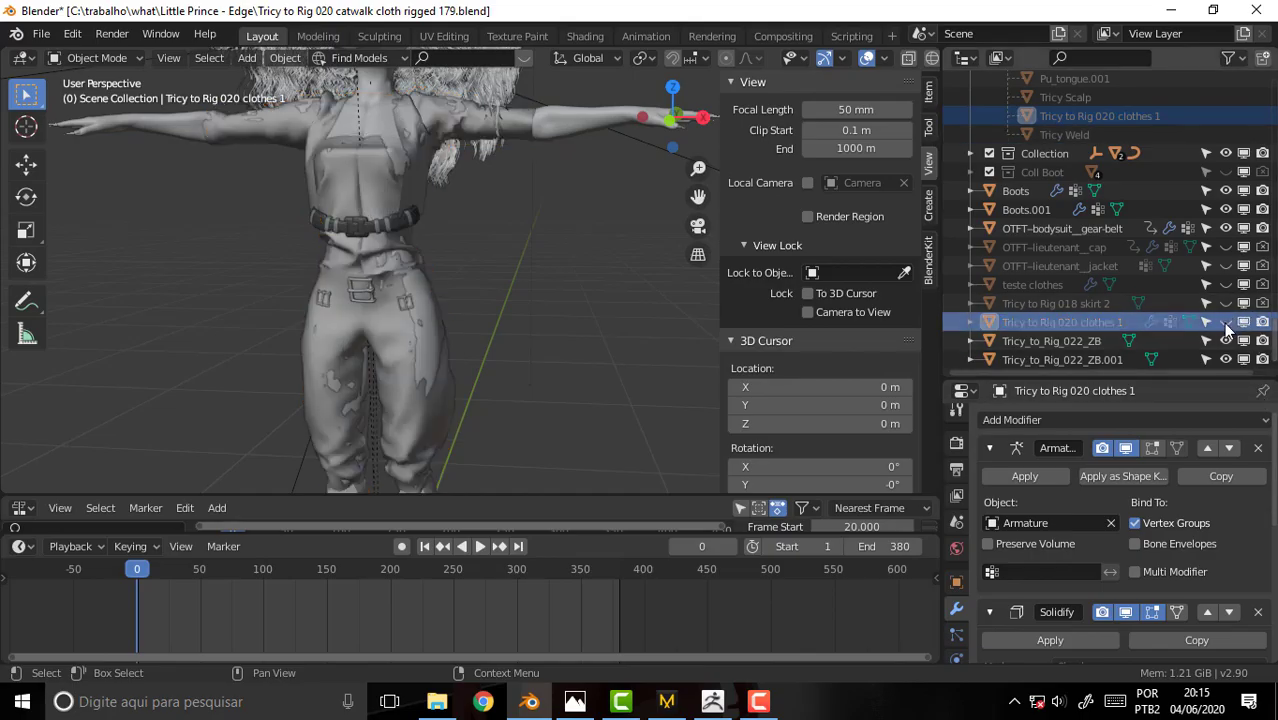
{"action": "left_click", "coordinate": [447, 119]}
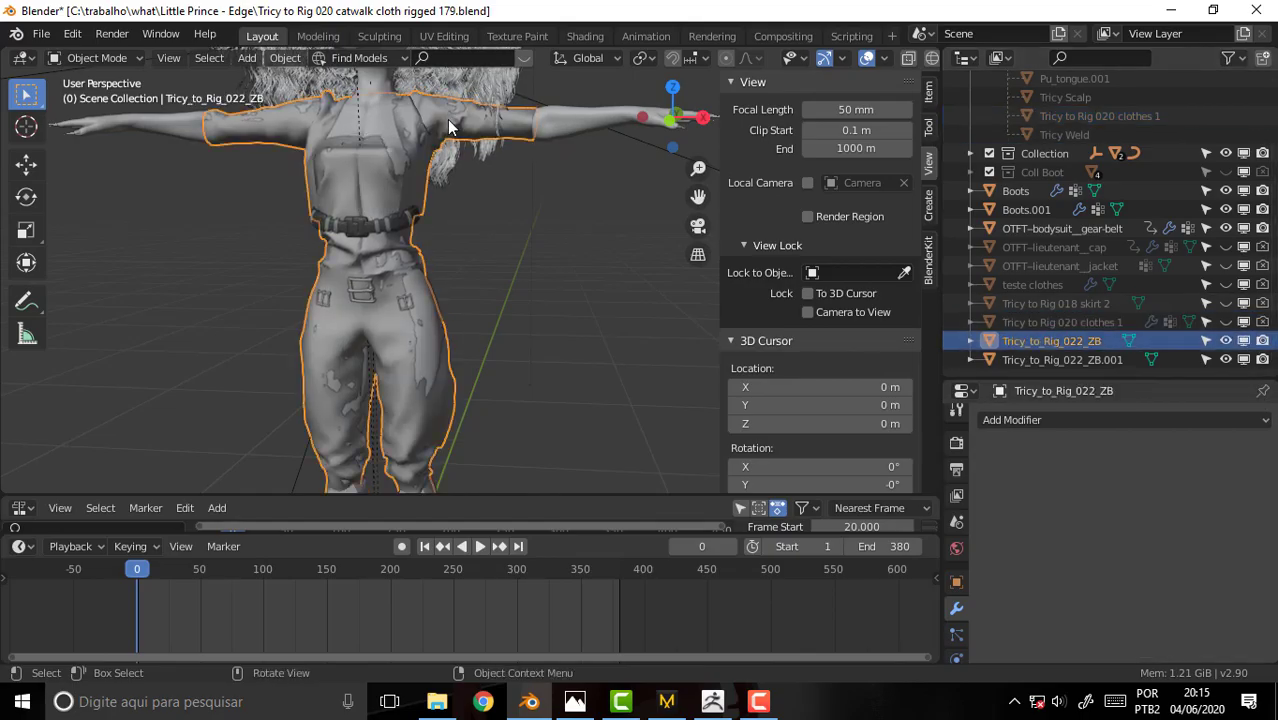
- Add a Solidify modifier with offset 1, thickness 0.07 m, then raised to 0.33 m
{"action": "left_click", "coordinate": [1057, 420]}
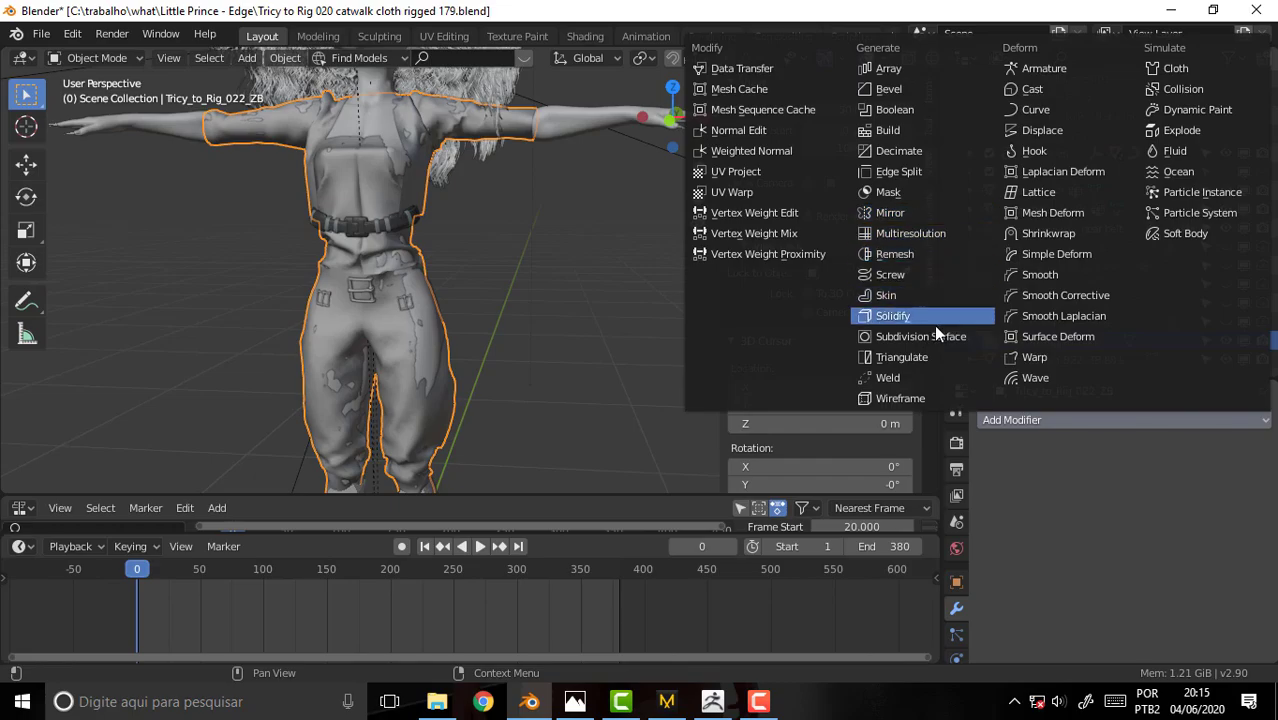
{"action": "left_click", "coordinate": [919, 318]}
{"action": "left_click", "coordinate": [1258, 522]}
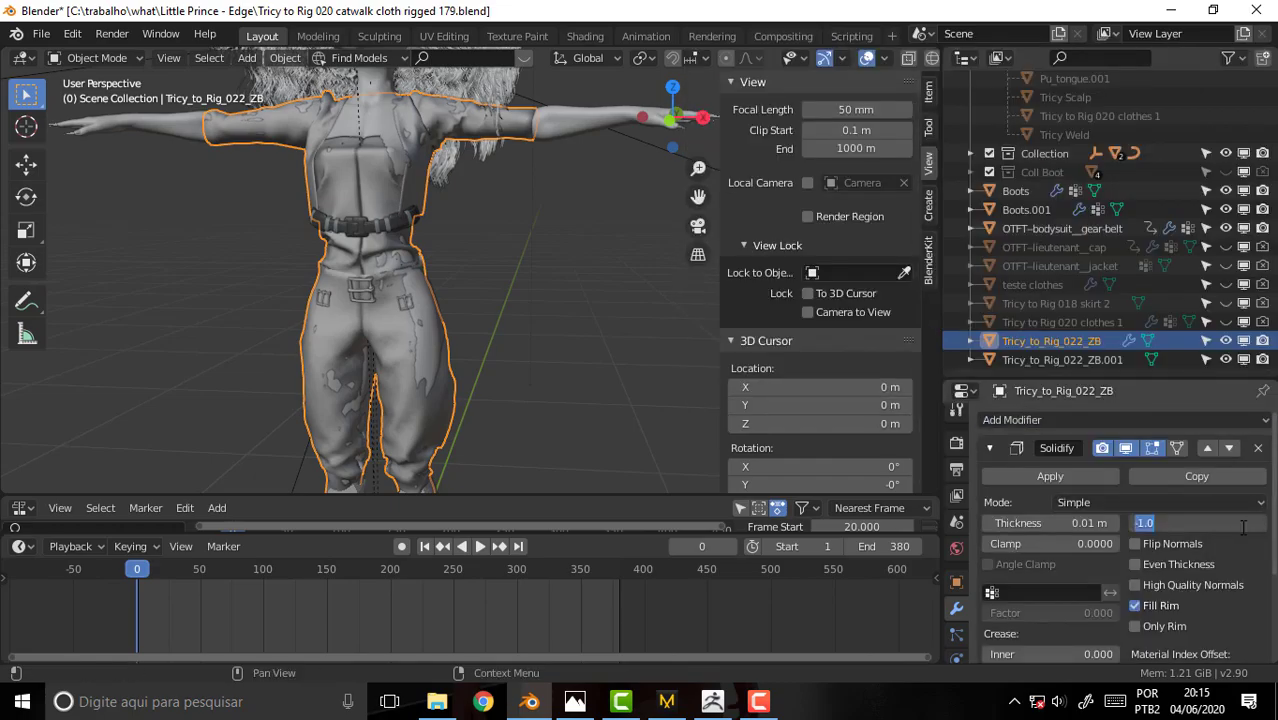
{"action": "type", "text": "1"}
{"action": "left_click", "coordinate": [1070, 525]}
{"action": "left_click", "coordinate": [1098, 522]}
{"action": "left_click", "coordinate": [1004, 523]}
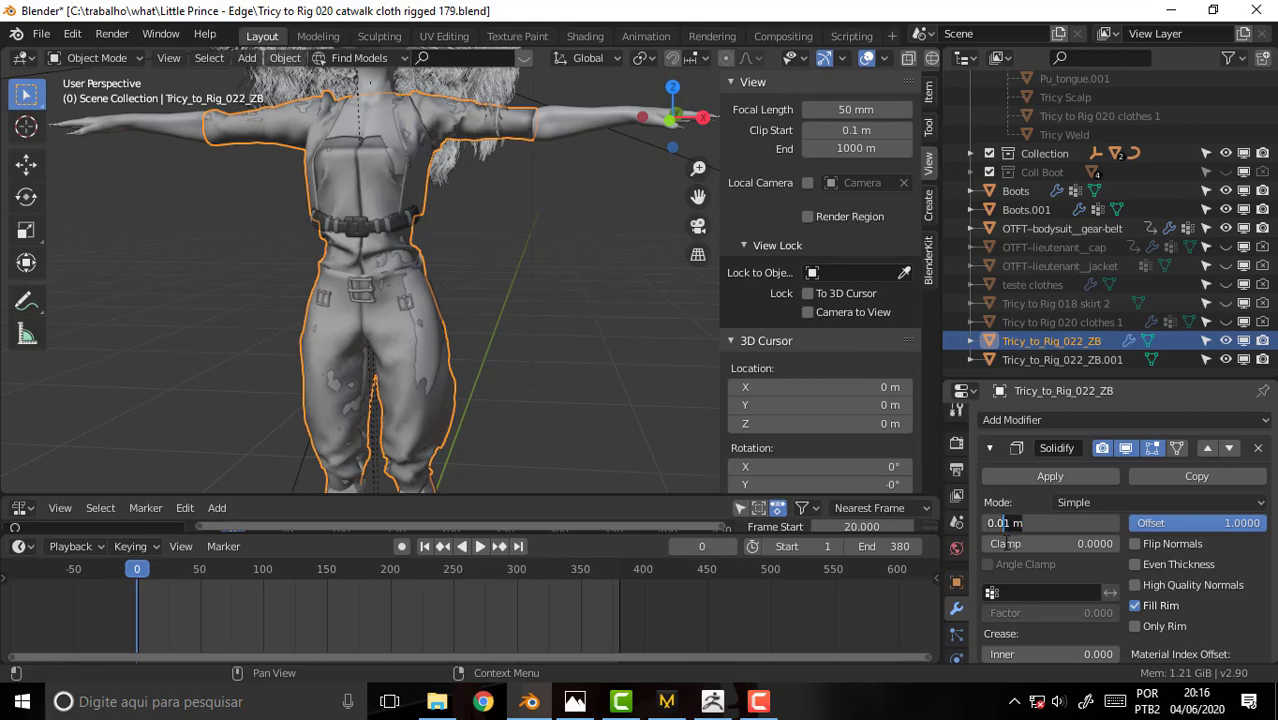
{"action": "key", "text": "Delete"}
{"action": "type", "text": "7"}
{"action": "key", "text": "Return"}
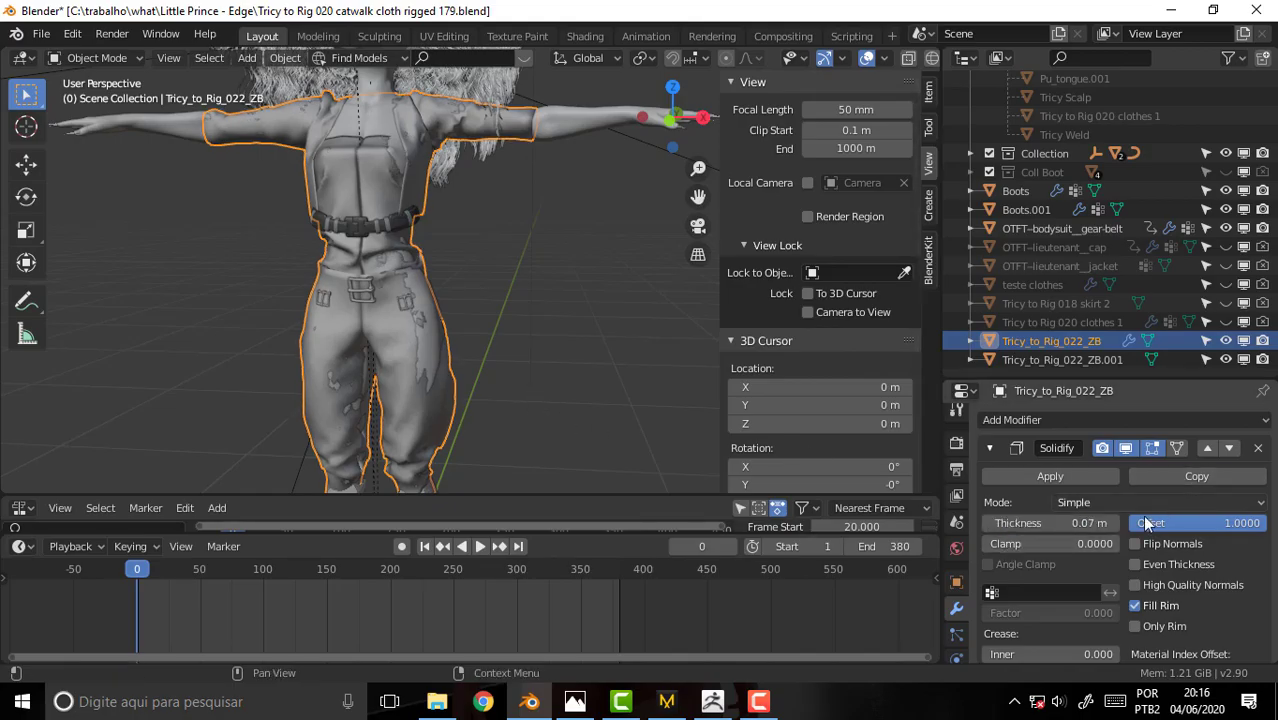
{"action": "mouse_move", "coordinate": [1040, 523]}
{"action": "left_mouse_down"}
{"action": "mouse_move", "coordinate": [1090, 523]}
{"action": "mouse_move", "coordinate": [1060, 523]}
{"action": "left_mouse_up"}
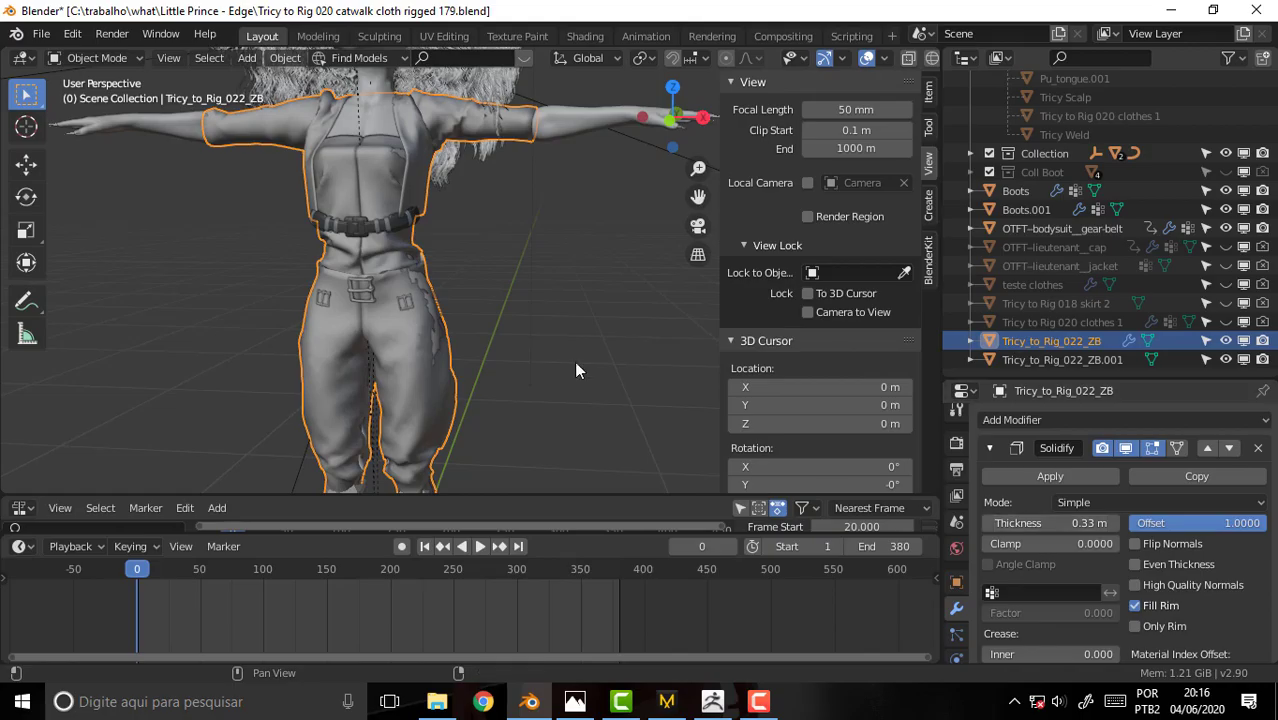
- Play the animation from frame 0 to test the thickened outfit
{"action": "mouse_move", "coordinate": [501, 294]}
{"action": "middle_mouse_down"}
{"action": "mouse_move", "coordinate": [673, 268]}
{"action": "mouse_move", "coordinate": [770, 278]}
{"action": "mouse_move", "coordinate": [313, 280]}
{"action": "mouse_move", "coordinate": [524, 272]}
{"action": "mouse_move", "coordinate": [515, 289]}
{"action": "middle_mouse_up"}
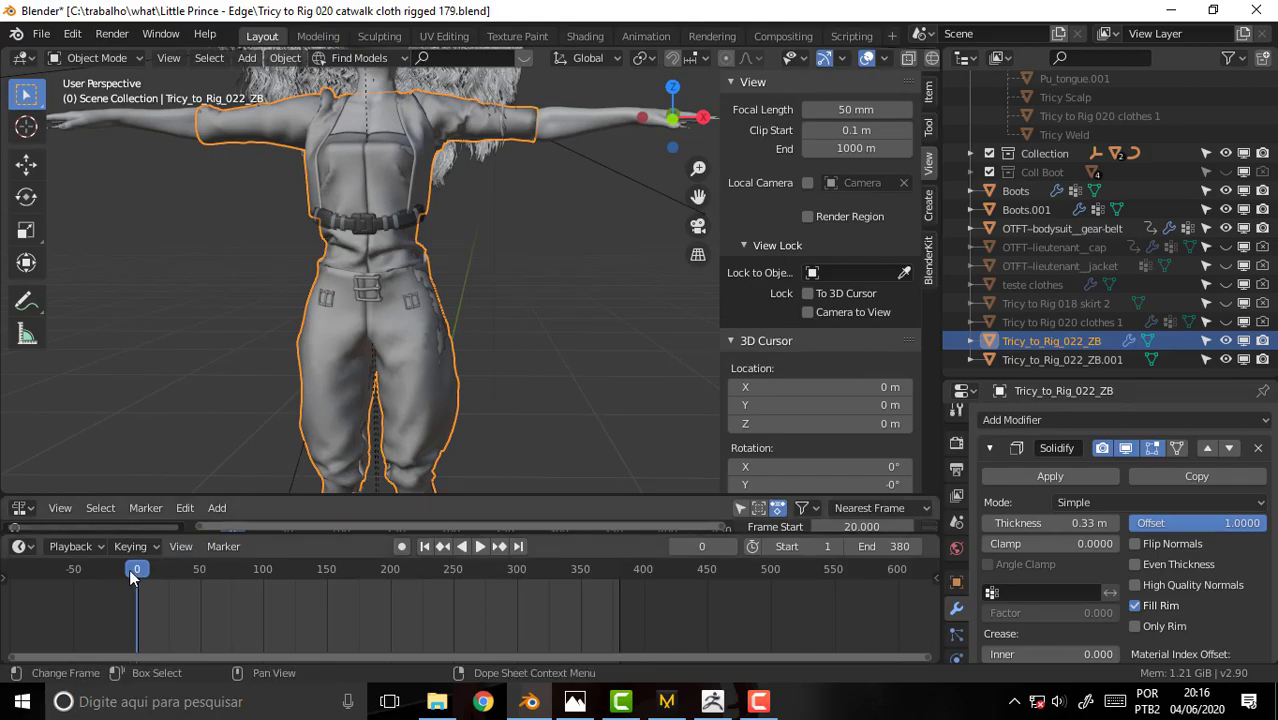
{"action": "key", "text": "space"}
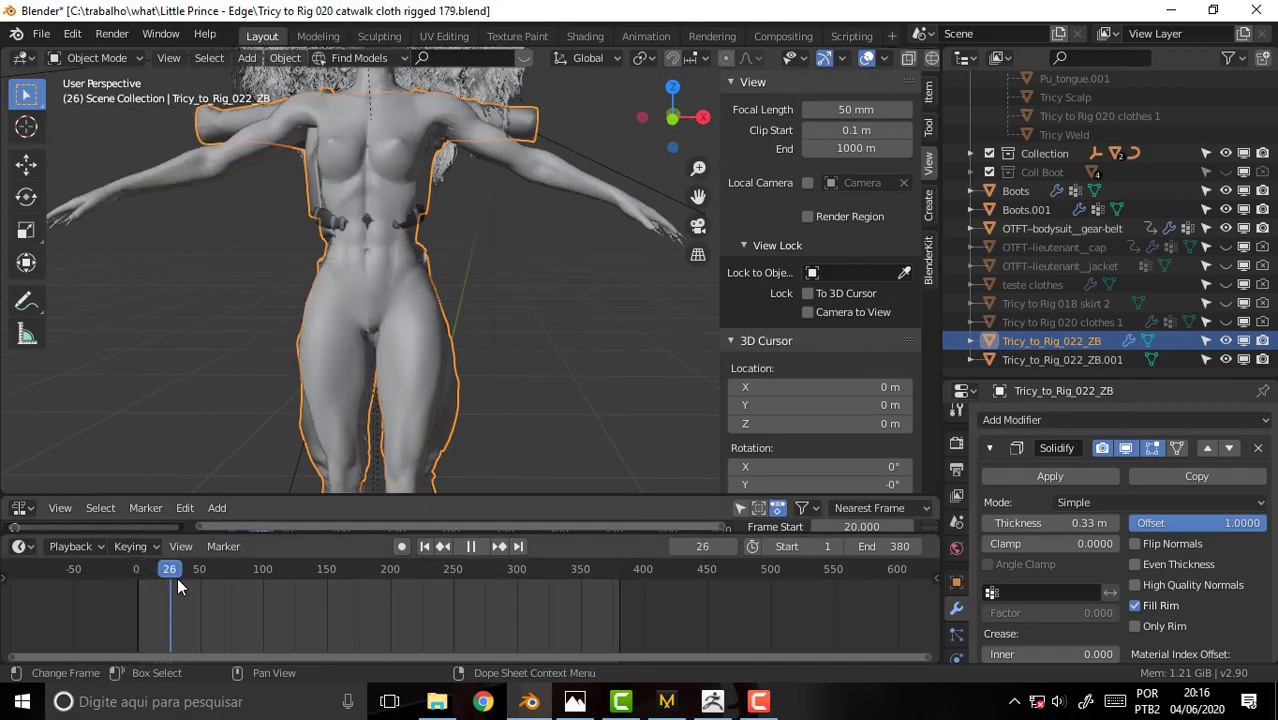
{"action": "left_click", "coordinate": [99, 581]}
{"action": "key", "text": "space"}
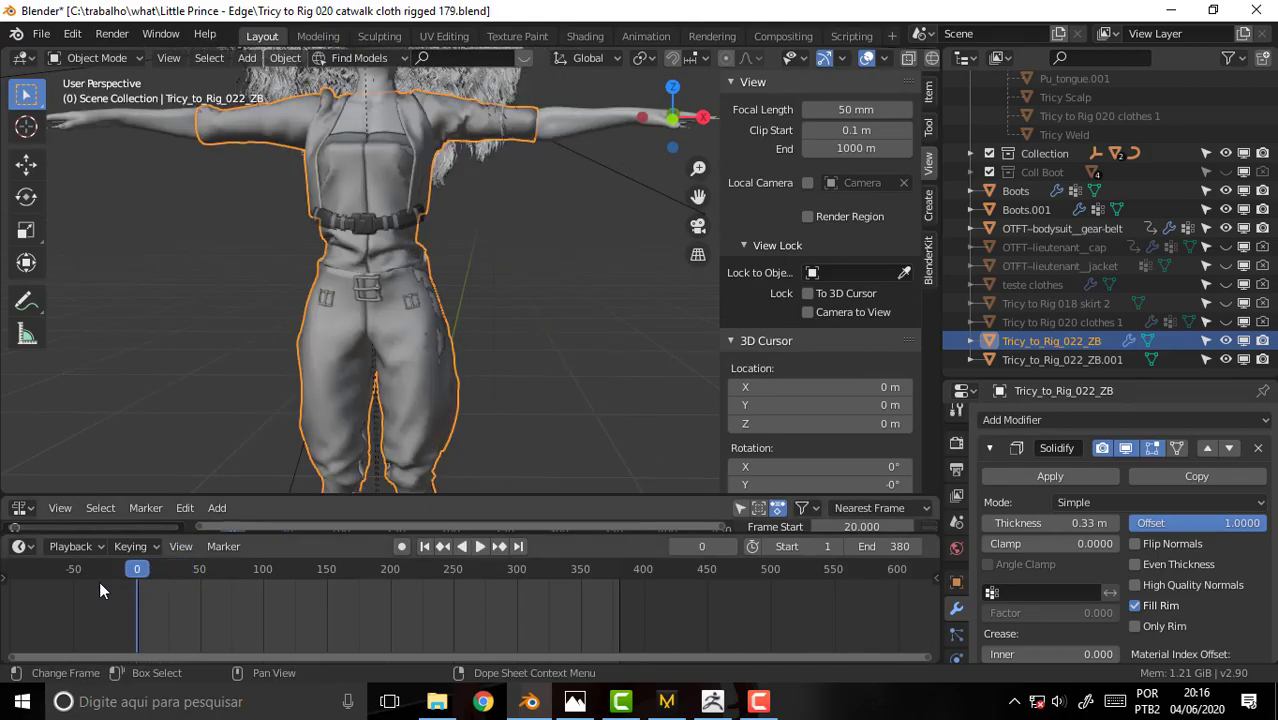
{"action": "scroll", "coordinate": [515, 293], "scroll_direction": "down", "scroll_amount": 3}
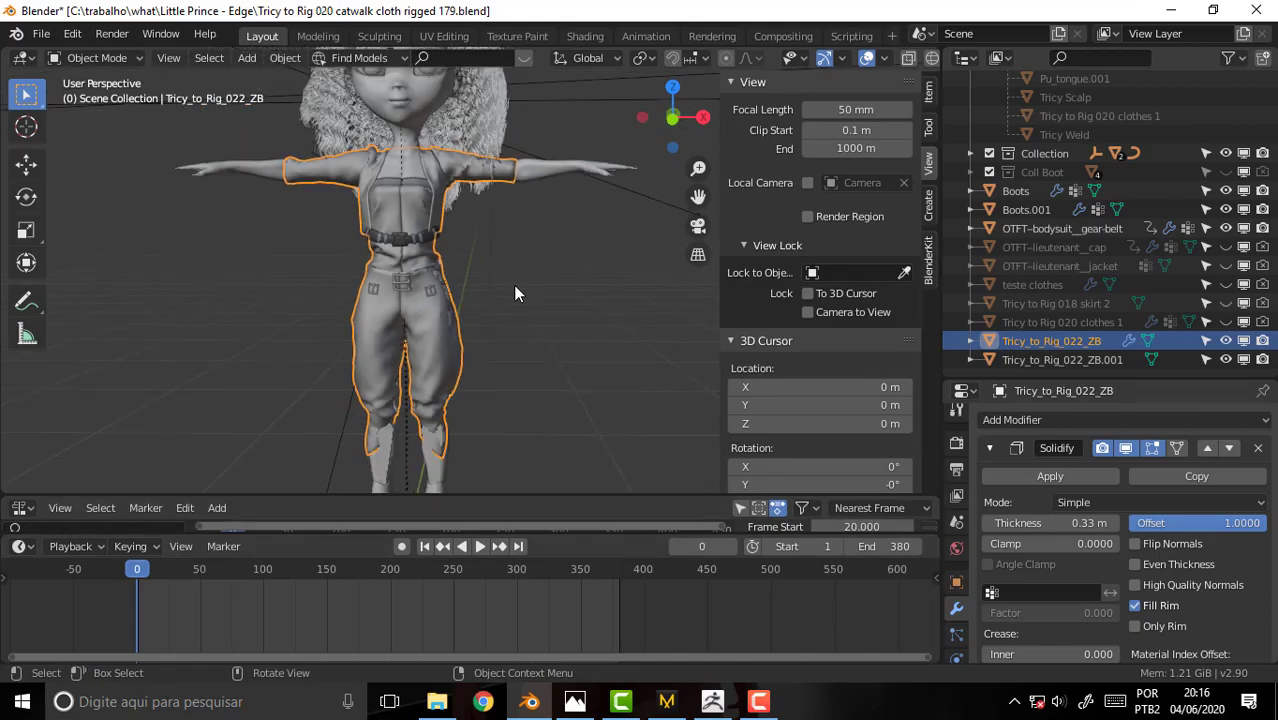
- Shift-select the Armature and parent Tricy_to_Rig_022_ZB to it With Automatic Weights
{"action": "left_click", "coordinate": [612, 175], "text": "shift"}
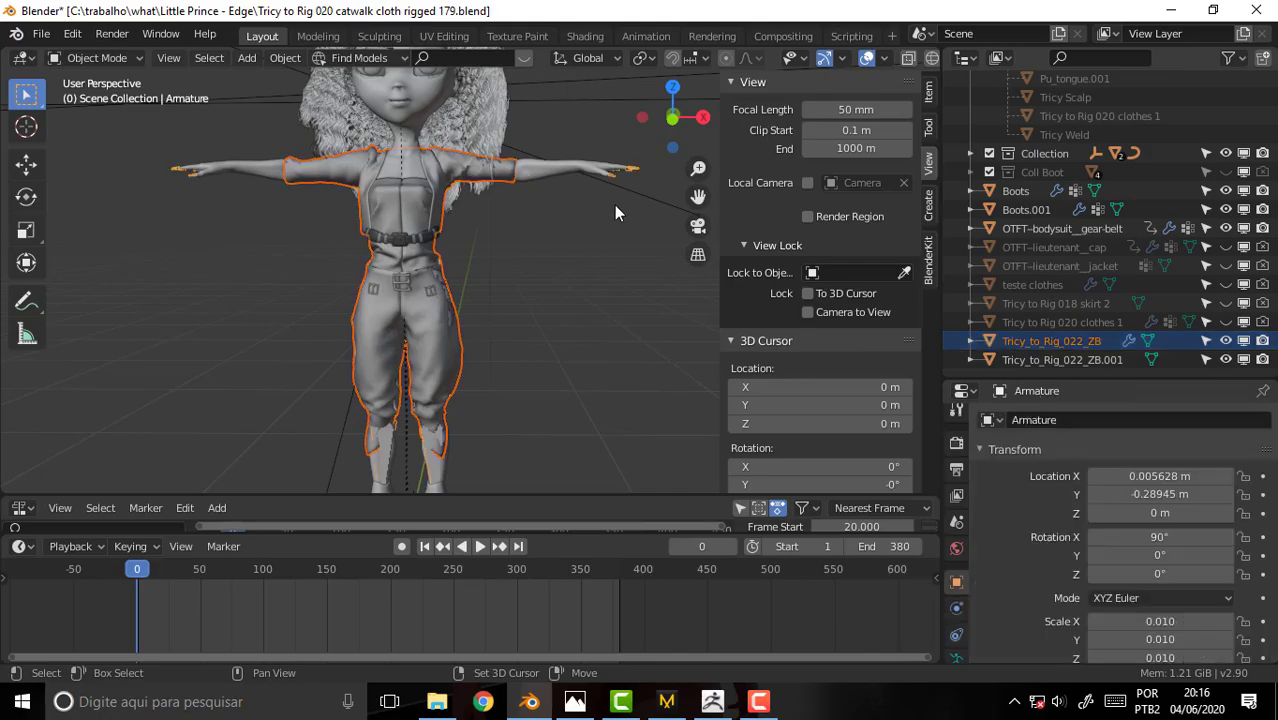
{"action": "key", "text": "ctrl+p"}
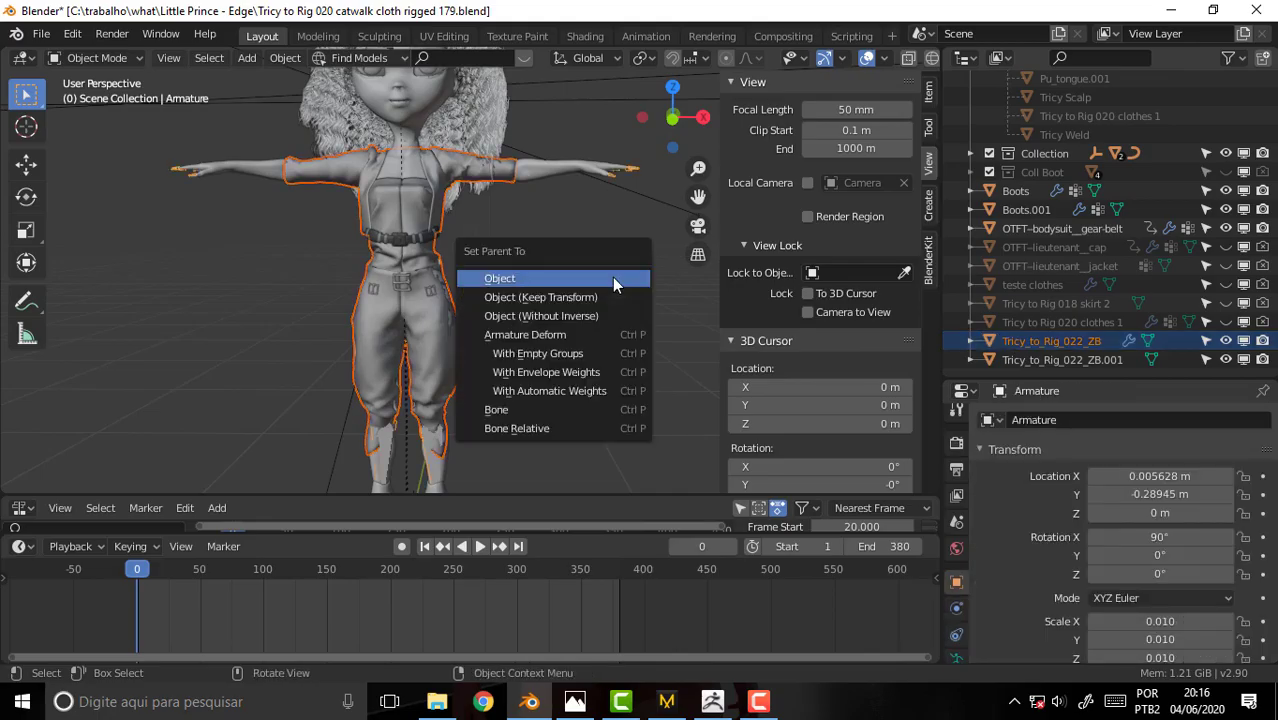
{"action": "left_click", "coordinate": [572, 396]}
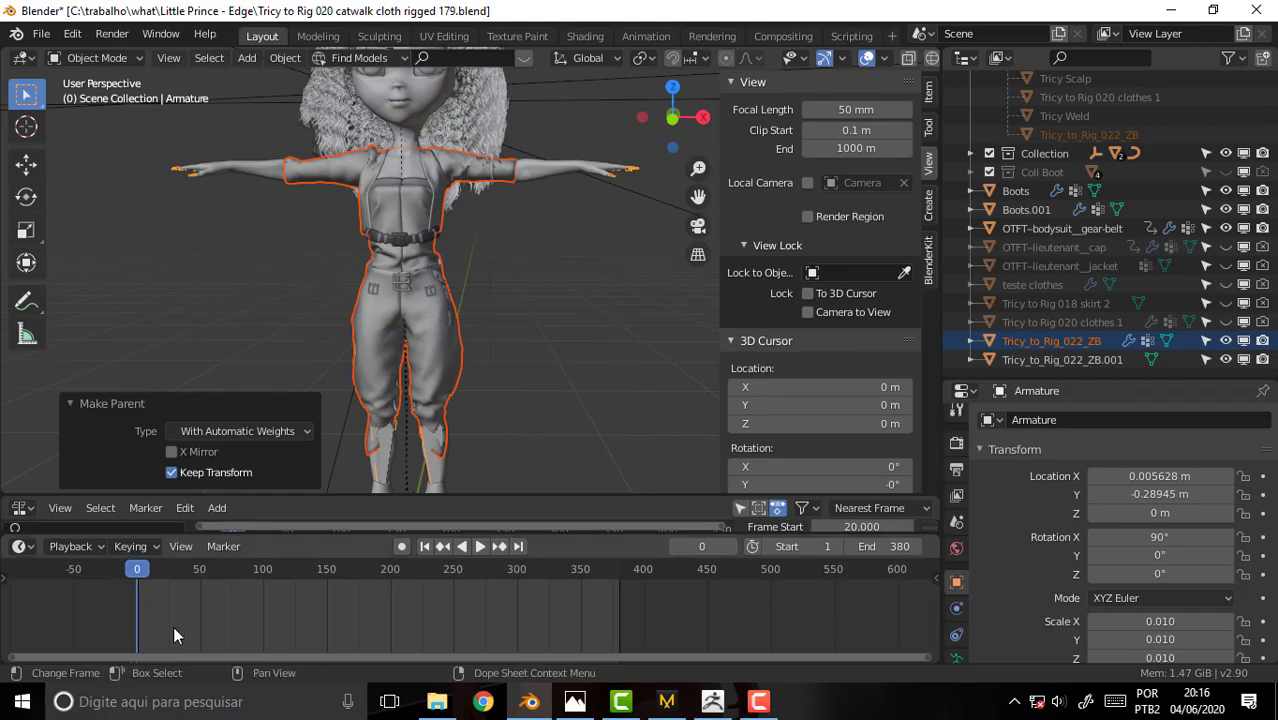
{"action": "key", "text": "space"}
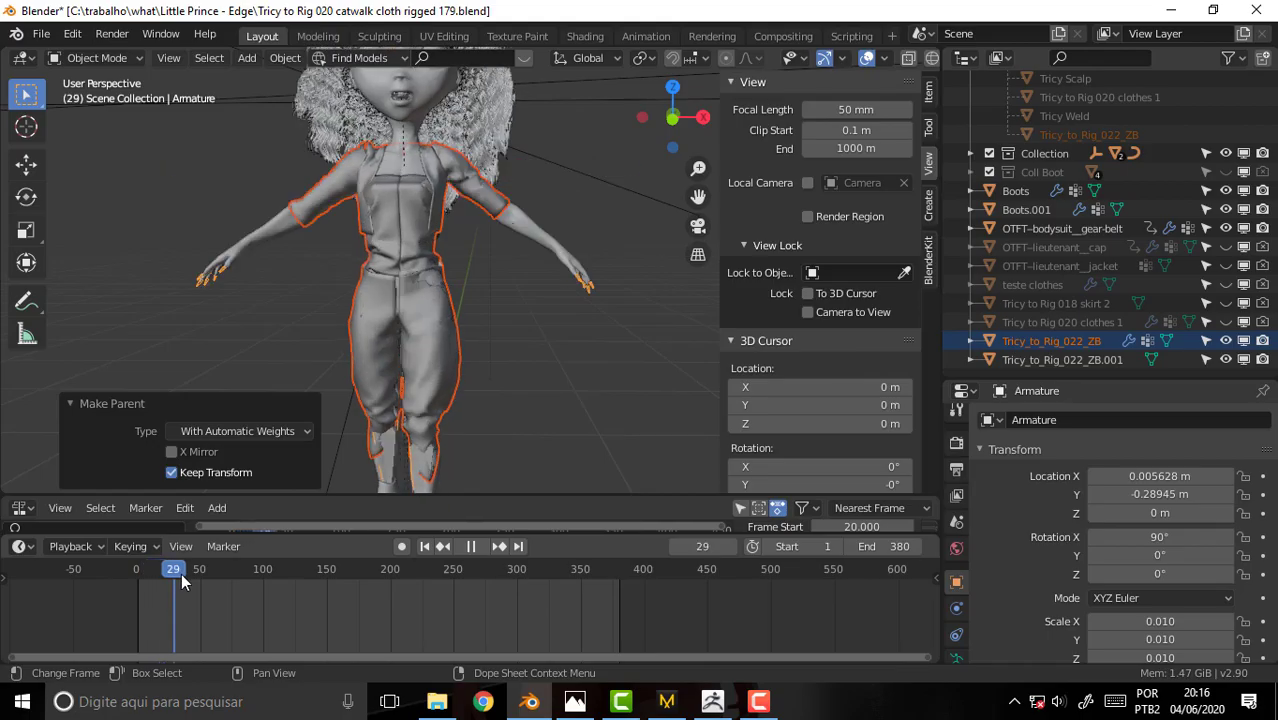
{"action": "mouse_move", "coordinate": [210, 578]}
{"action": "left_mouse_down"}
{"action": "mouse_move", "coordinate": [168, 580]}
{"action": "mouse_move", "coordinate": [256, 577]}
{"action": "mouse_move", "coordinate": [137, 580]}
{"action": "left_mouse_up"}
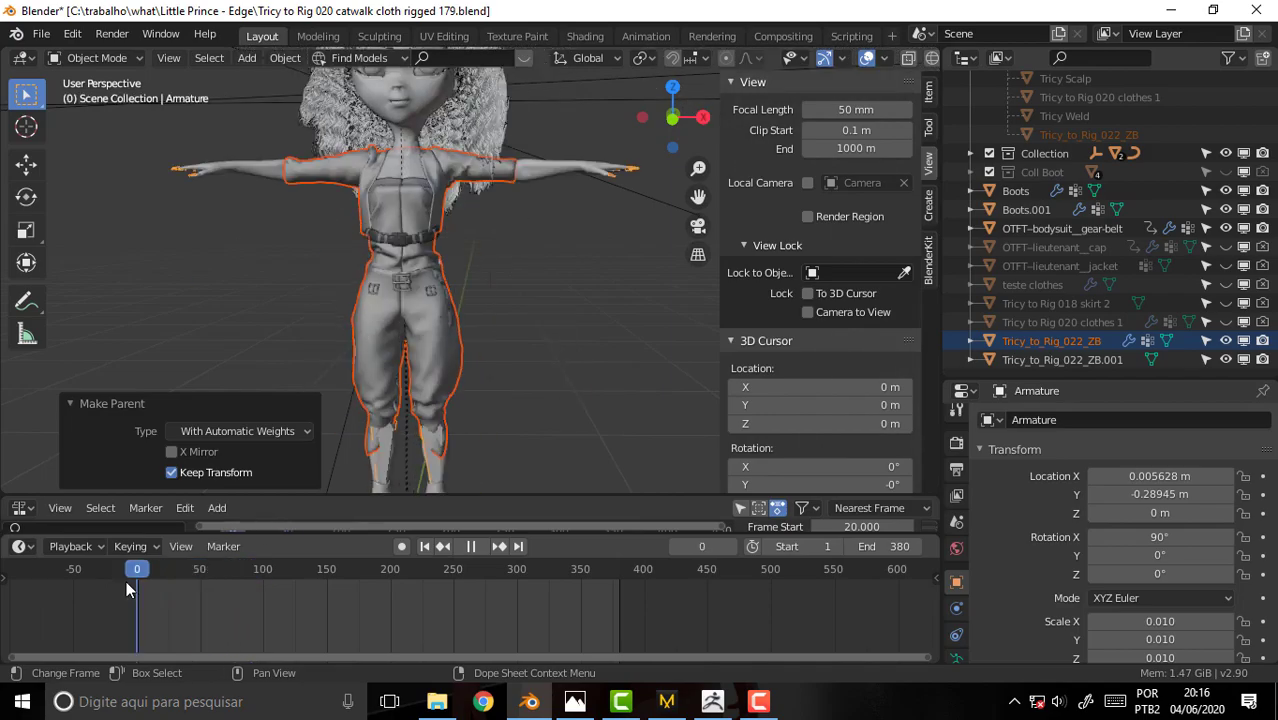
{"action": "key", "text": "space"}
{"action": "scroll", "coordinate": [545, 313], "scroll_direction": "down", "scroll_amount": 1}
{"action": "scroll", "coordinate": [545, 313], "scroll_direction": "down", "scroll_amount": 5}
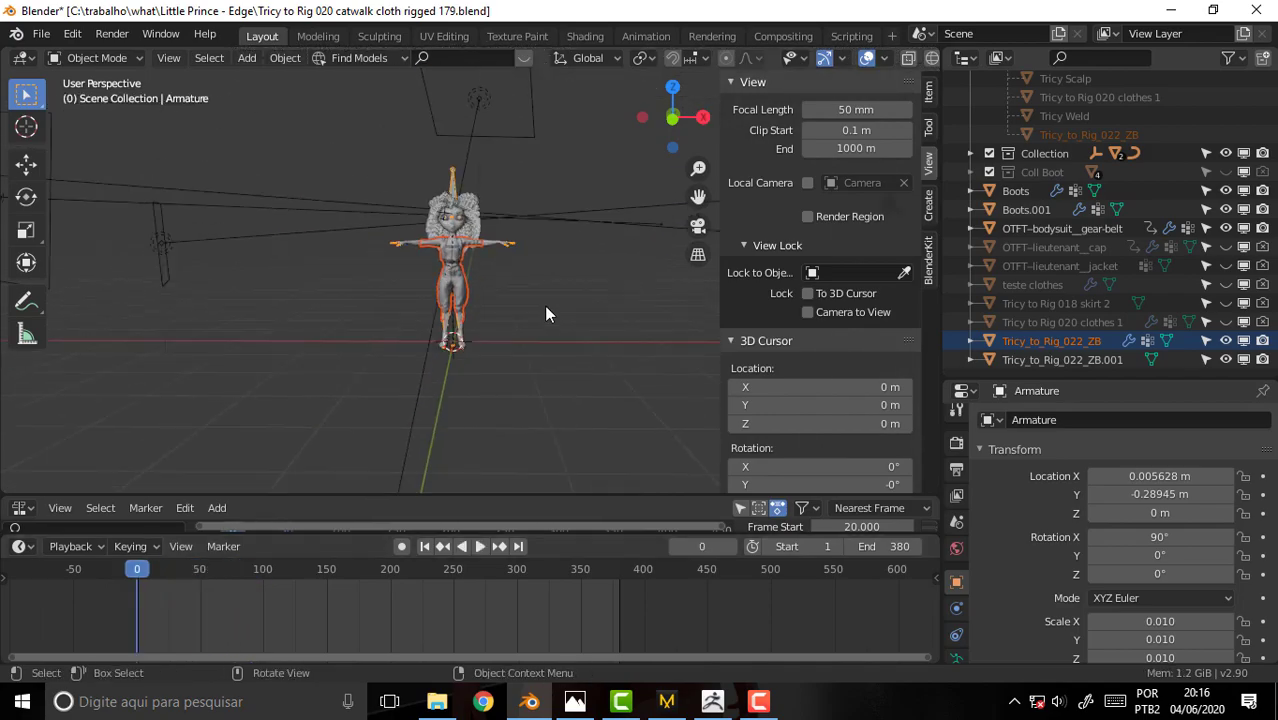
{"action": "scroll", "coordinate": [545, 313], "scroll_direction": "down", "scroll_amount": 1}
{"action": "scroll", "coordinate": [545, 313], "scroll_direction": "up", "scroll_amount": 2}
{"action": "scroll", "coordinate": [545, 313], "scroll_direction": "up", "scroll_amount": 3}
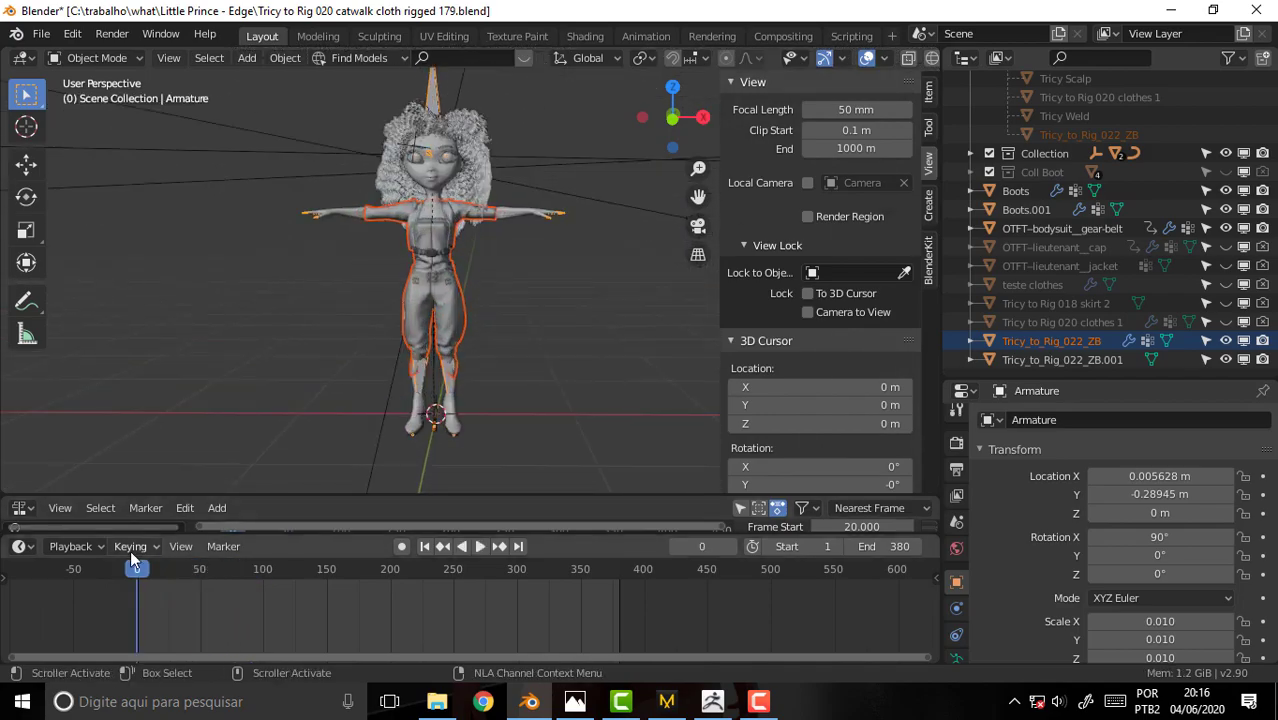
{"action": "key", "text": "space"}
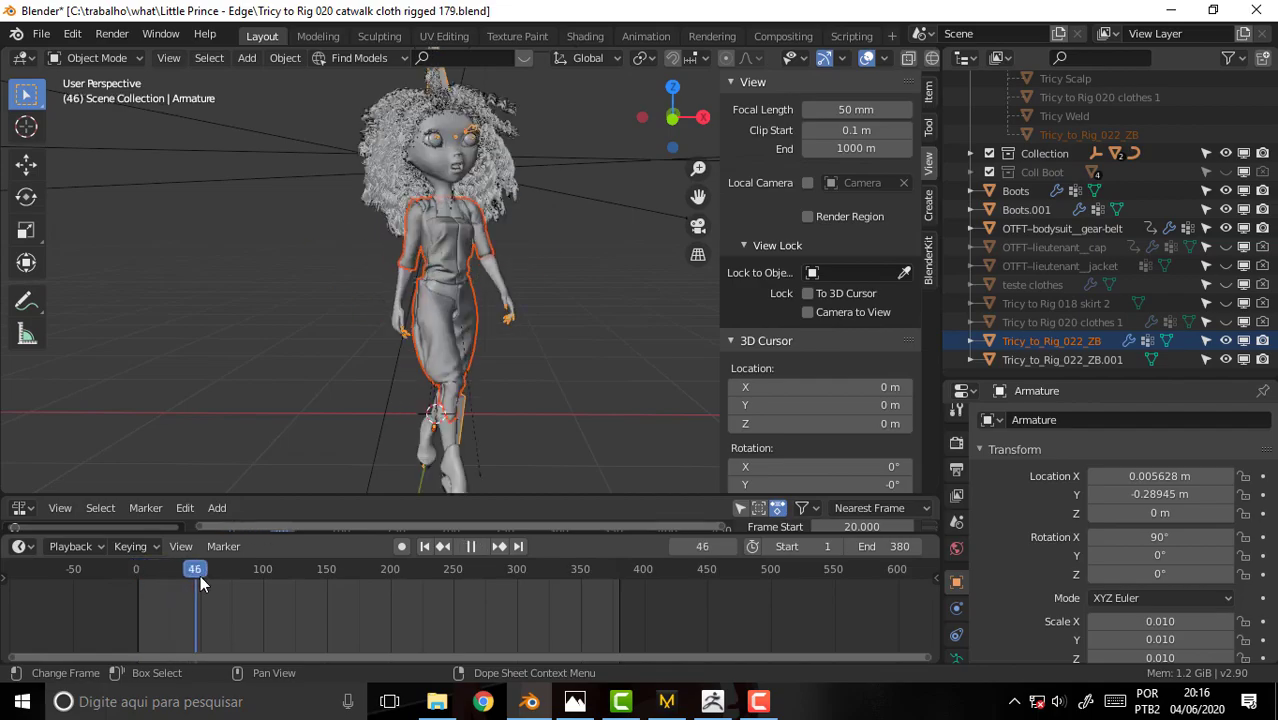
{"action": "left_click_drag", "start_coordinate": [221, 578], "coordinate": [189, 581]}
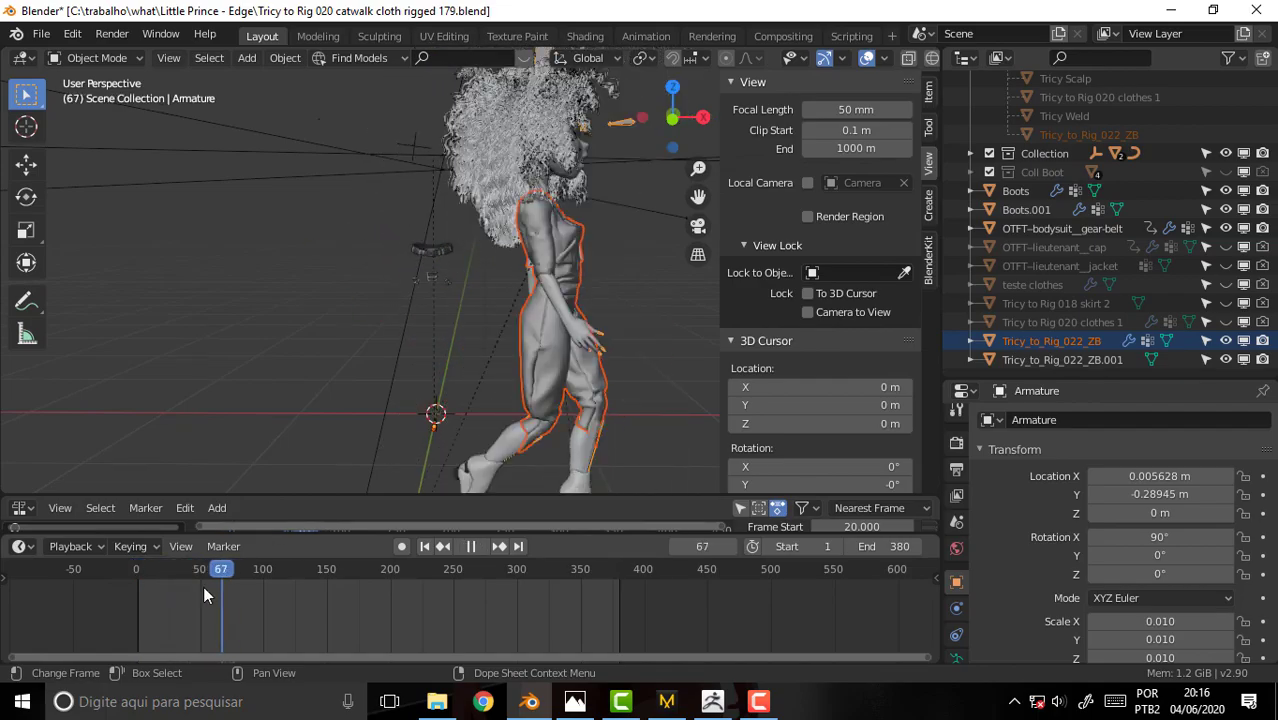
{"action": "key", "text": "space"}
{"action": "scroll", "coordinate": [573, 399], "scroll_direction": "up", "scroll_amount": 2}
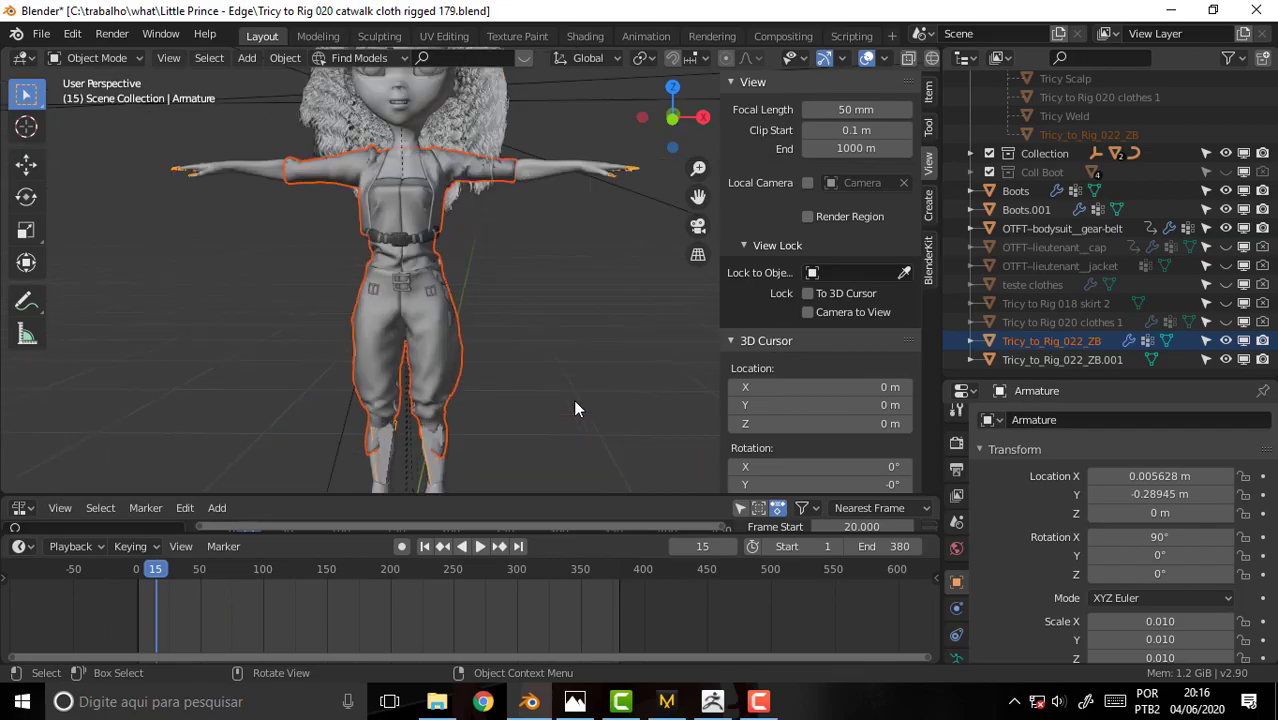
{"action": "scroll", "coordinate": [536, 295], "scroll_direction": "down", "scroll_amount": 3}
{"action": "scroll", "coordinate": [536, 302], "scroll_direction": "up", "scroll_amount": 2}
{"action": "scroll", "coordinate": [536, 302], "scroll_direction": "up", "scroll_amount": 3}
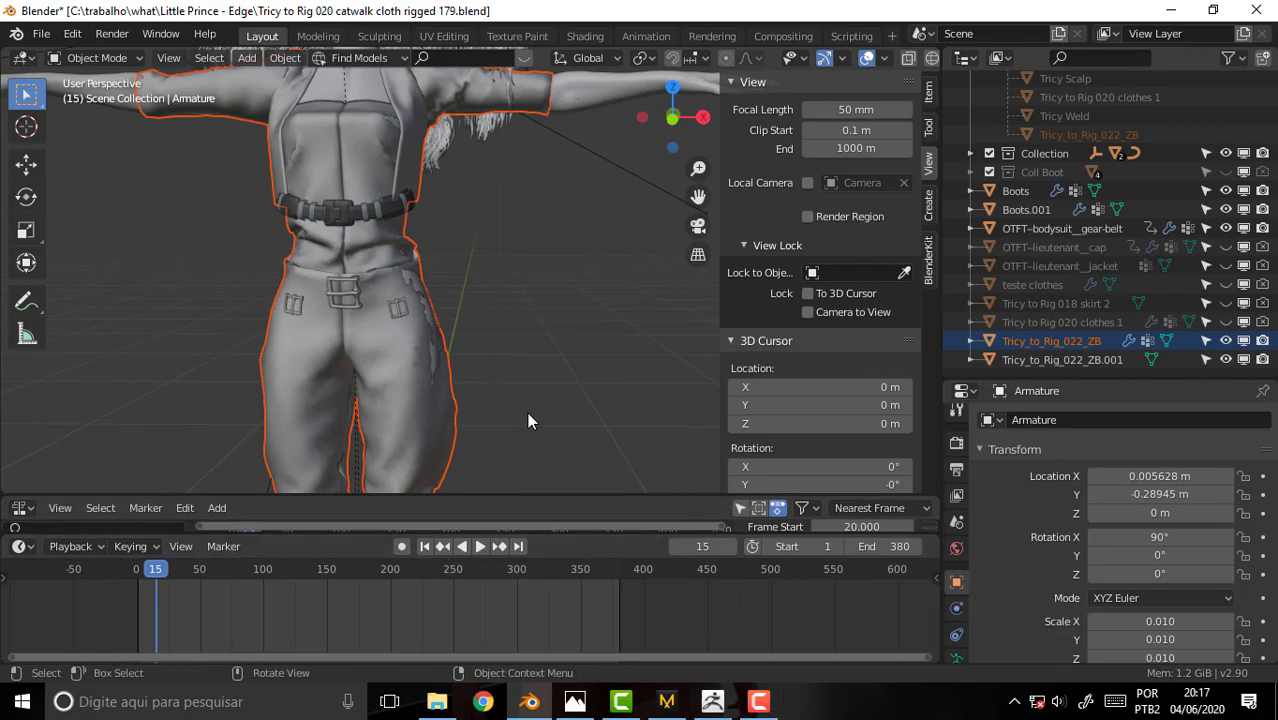
{"action": "scroll", "coordinate": [527, 420], "scroll_direction": "down", "scroll_amount": 3}
{"action": "scroll", "coordinate": [528, 420], "scroll_direction": "up", "scroll_amount": 3}
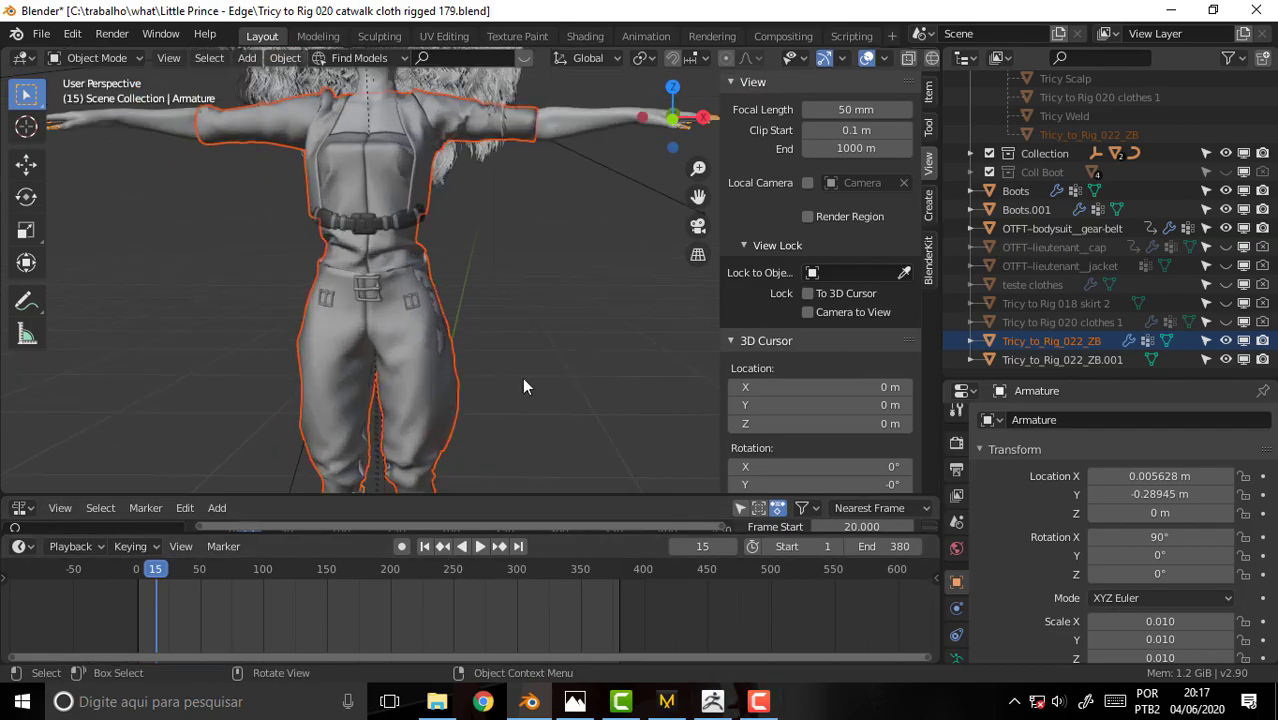
{"action": "scroll", "coordinate": [516, 288], "scroll_direction": "down", "scroll_amount": 2}
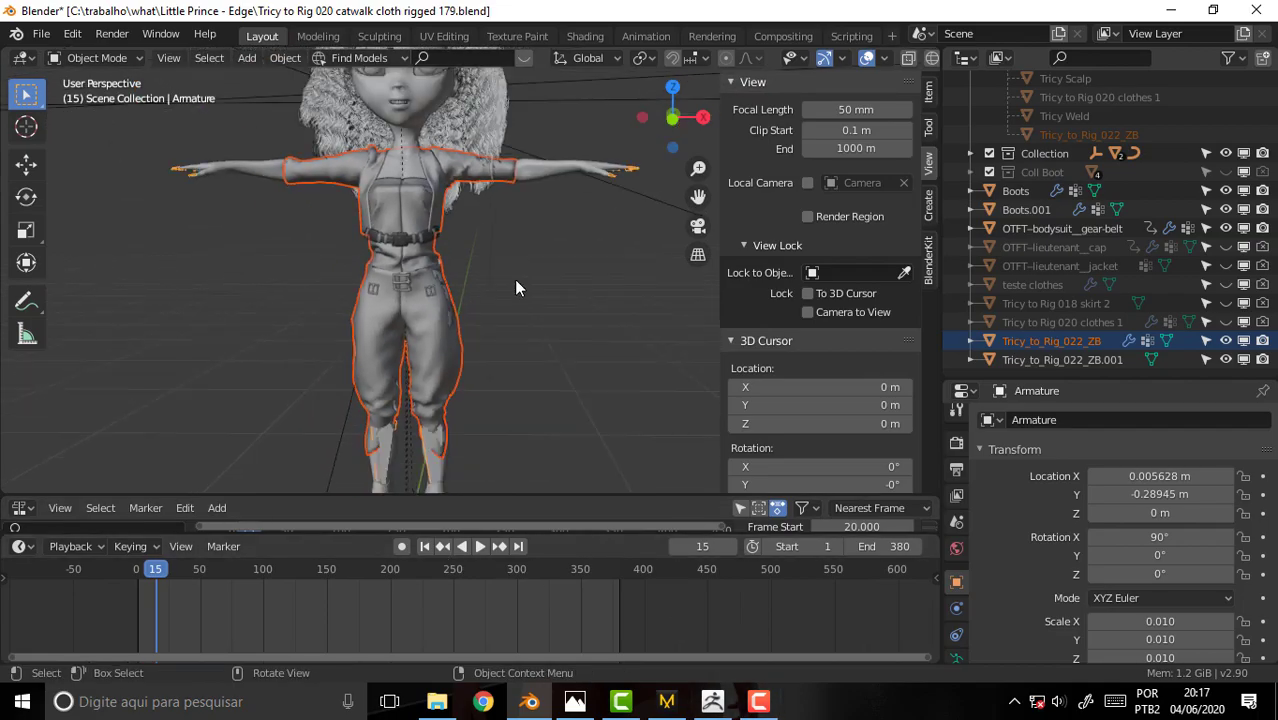